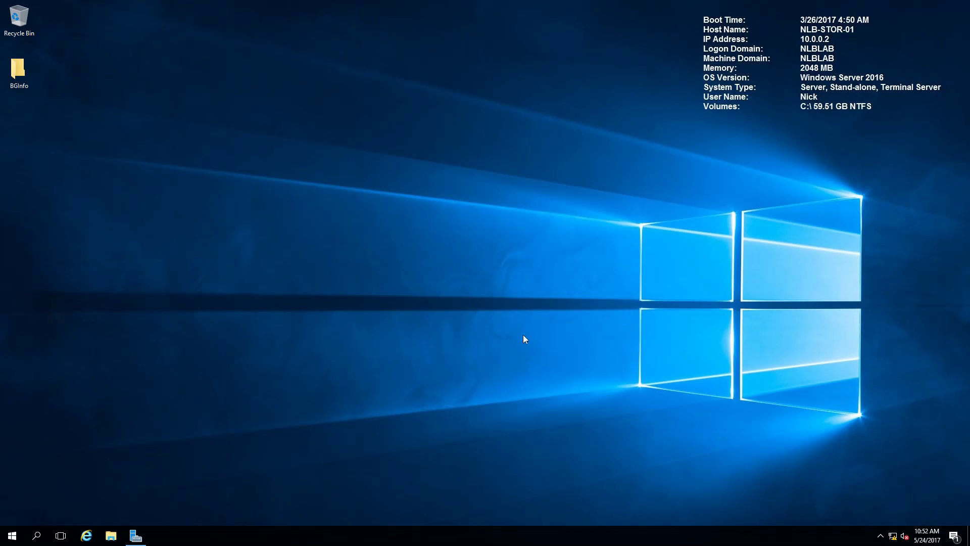
- Open Task Manager, move its window near the middle of the desktop, and expand it to the detailed view
right_click(461, 538)
click(513, 488)
drag(154, 118, 540, 165)
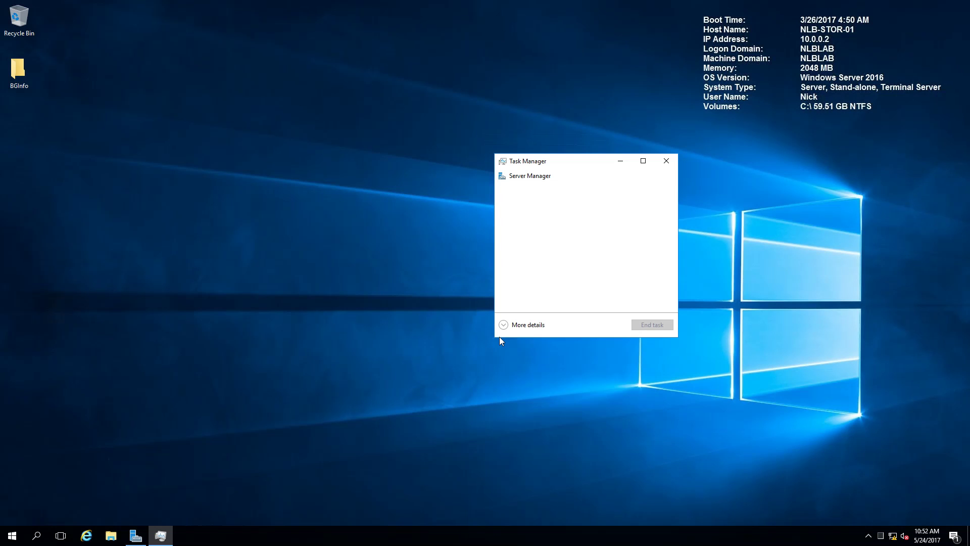
click(504, 325)
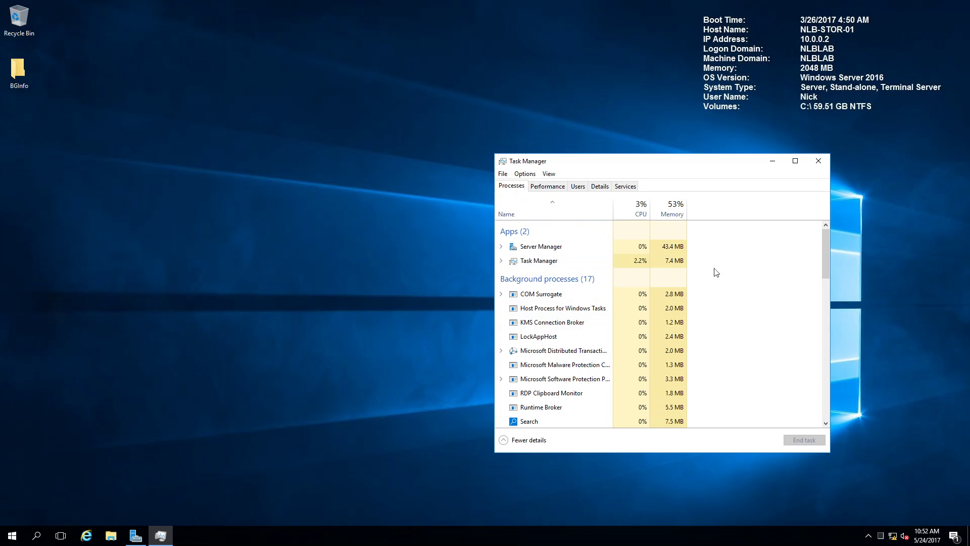
- Sort the running processes by memory usage, then by CPU usage
click(674, 214)
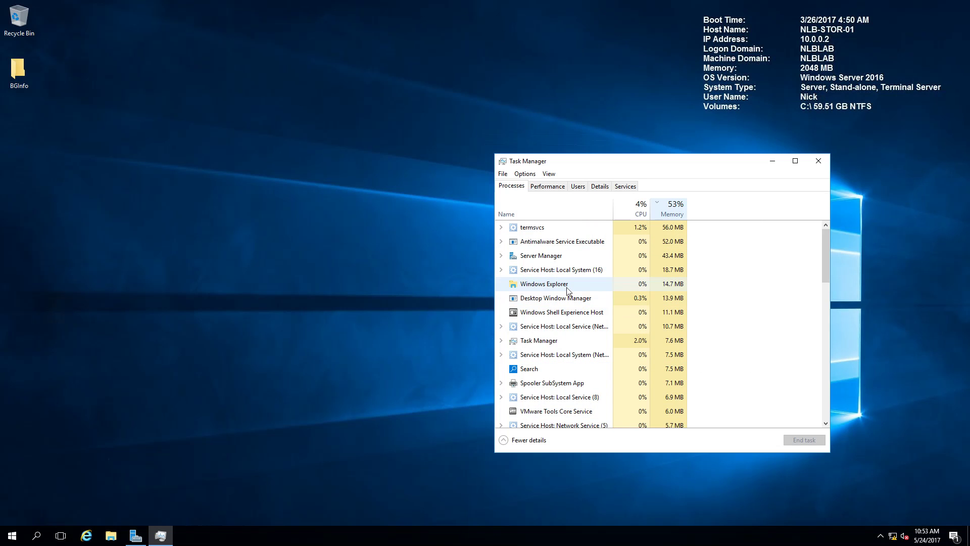
click(638, 216)
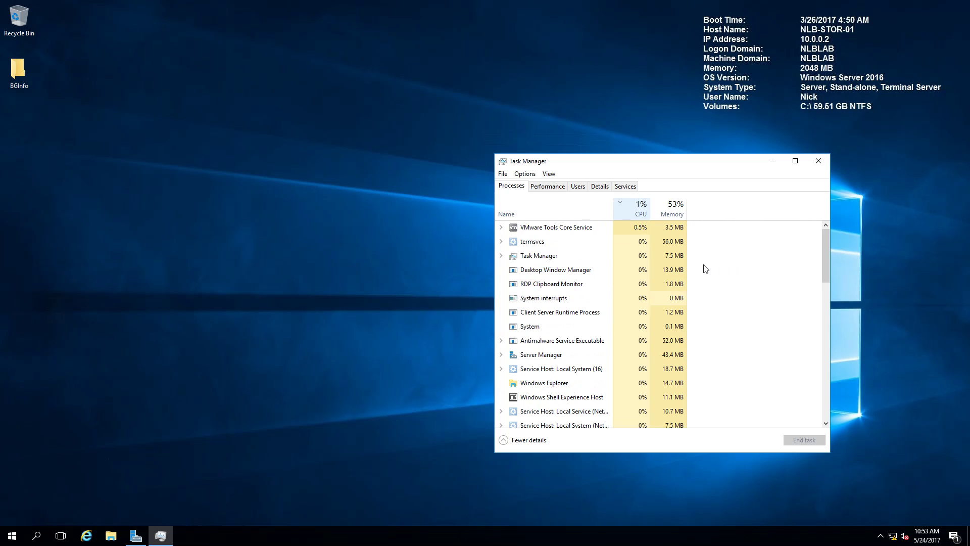
- Review the performance graphs for CPU, Memory and Ethernet
click(550, 191)
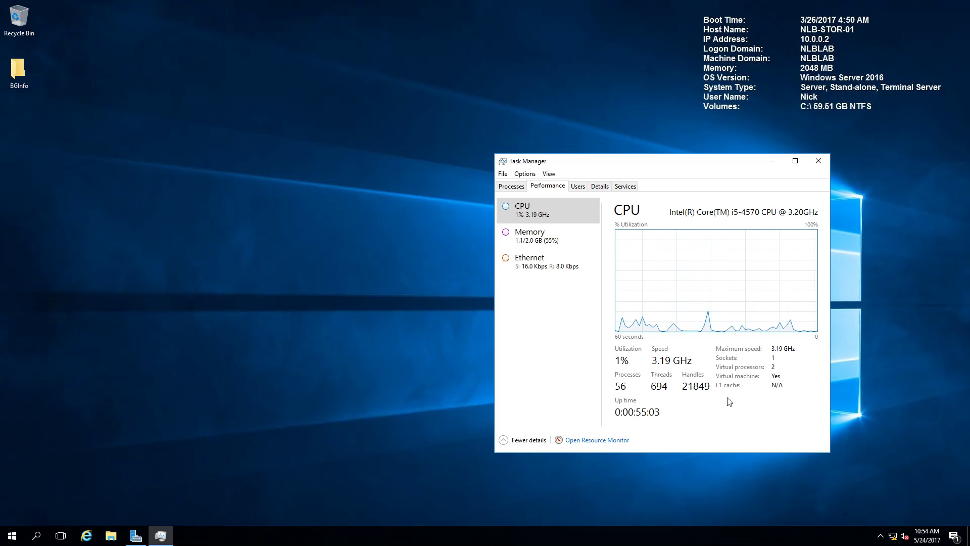
click(544, 235)
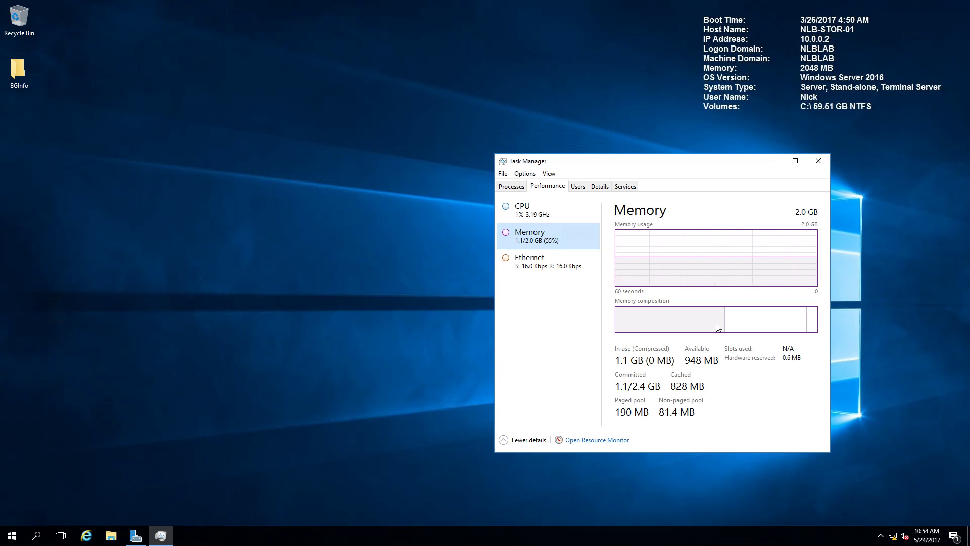
click(546, 266)
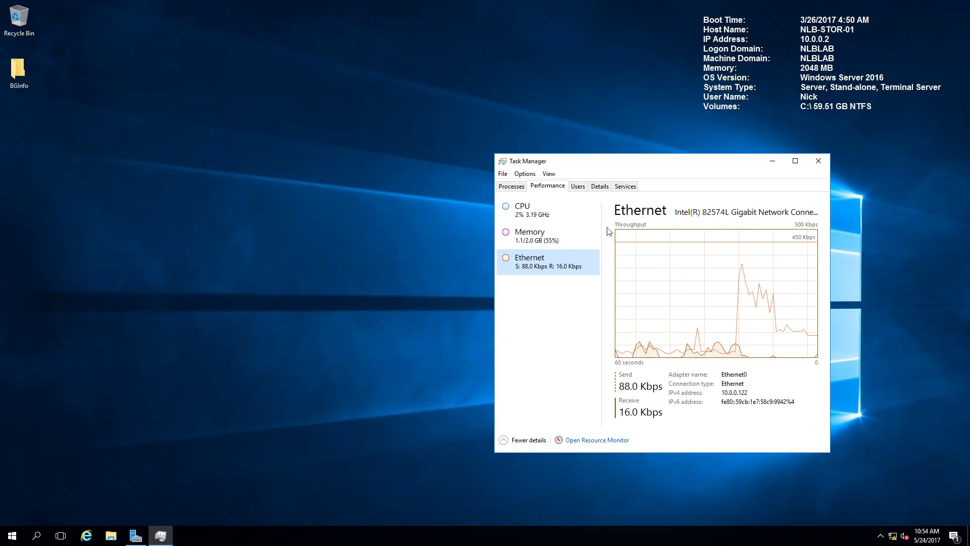
- Inspect the processes grouped under the signed-in user, and collapse the group again
click(577, 187)
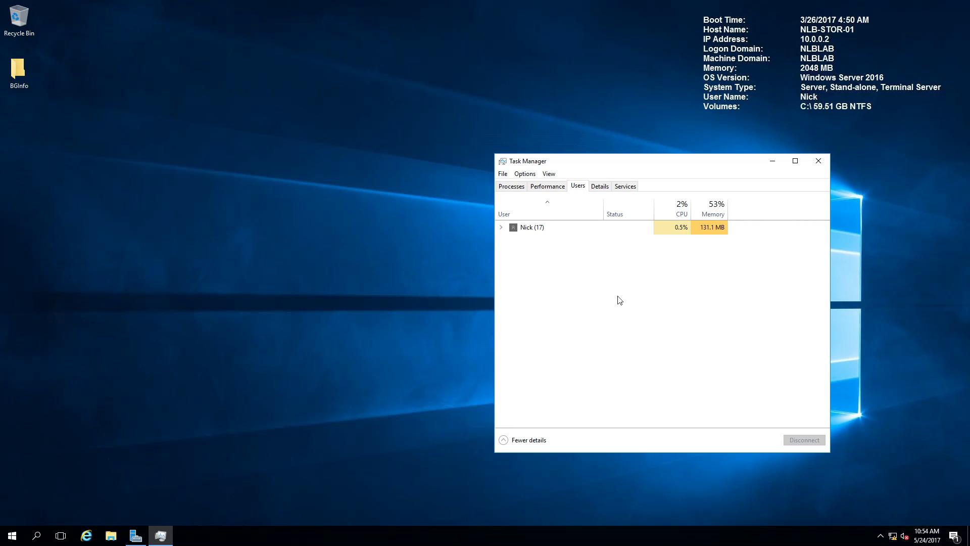
click(500, 226)
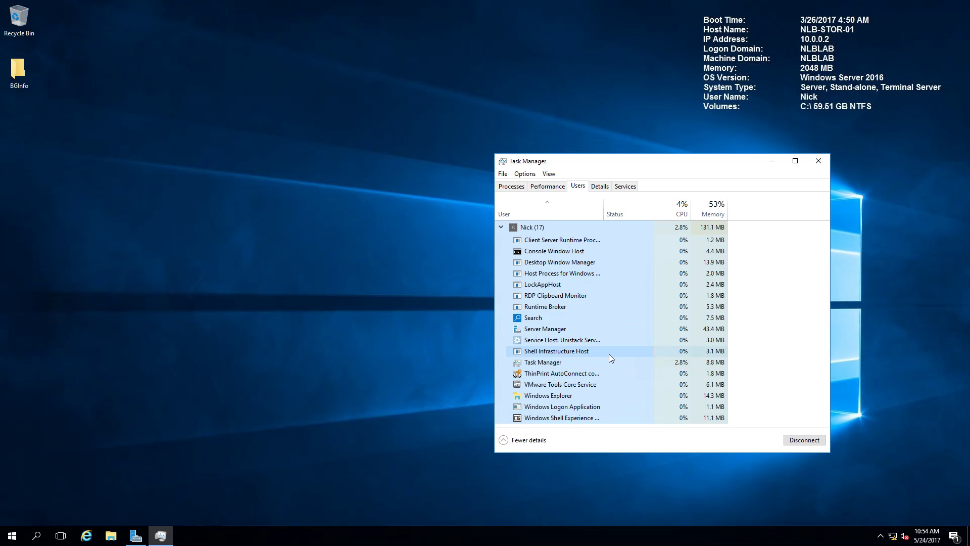
click(500, 226)
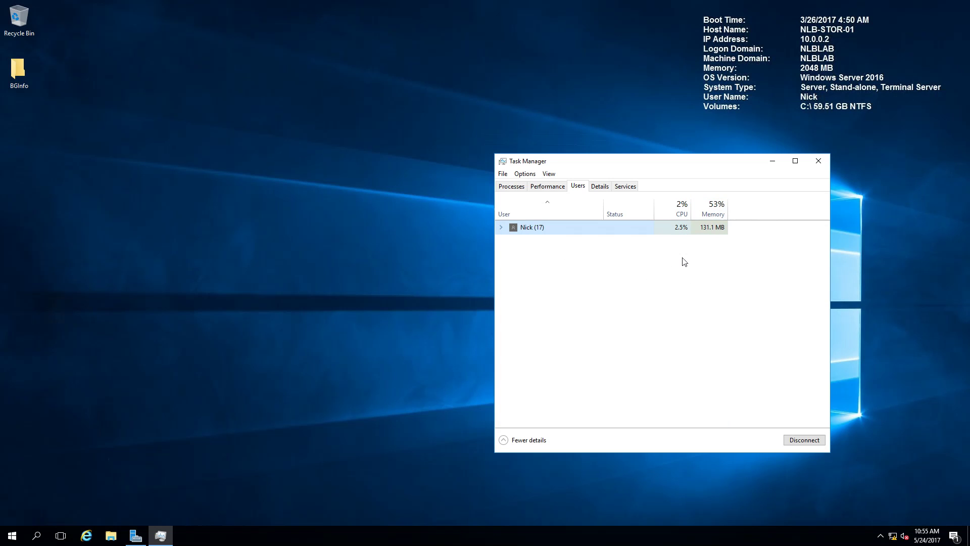
- View the actions available for the signed-in user's LockAppHost process, and collapse the user's process group
click(501, 227)
click(568, 283)
right_click(568, 283)
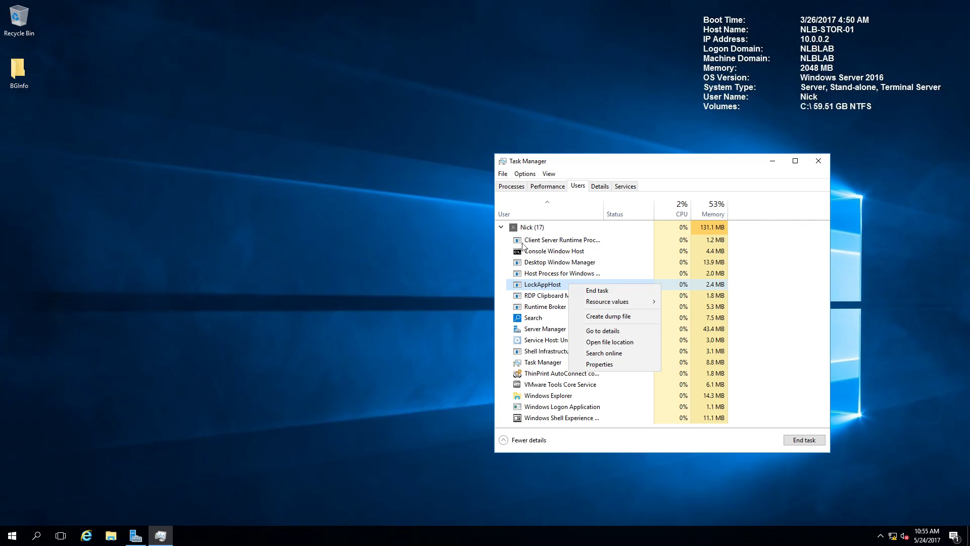
click(501, 227)
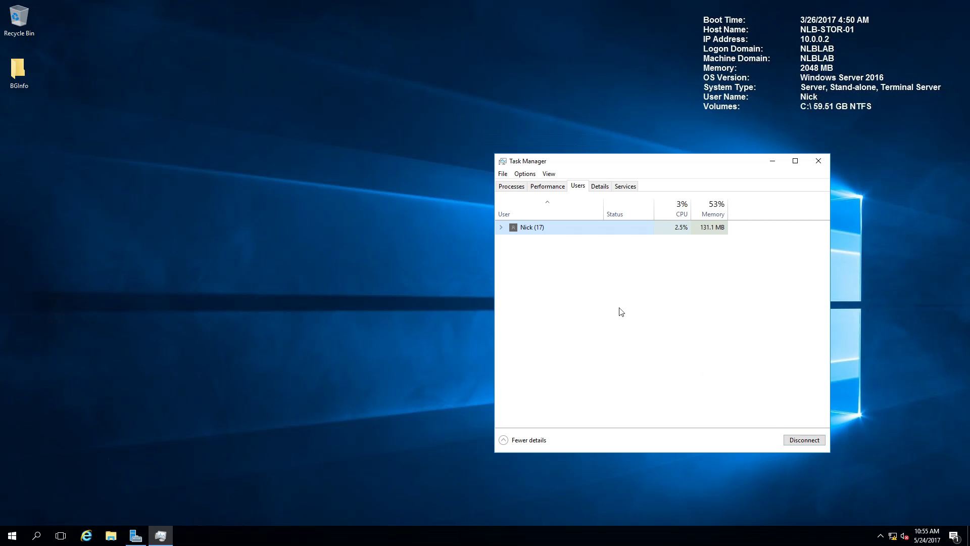
- Check the actions offered for the signed-in user's session and use Expand to list its processes
click(501, 228)
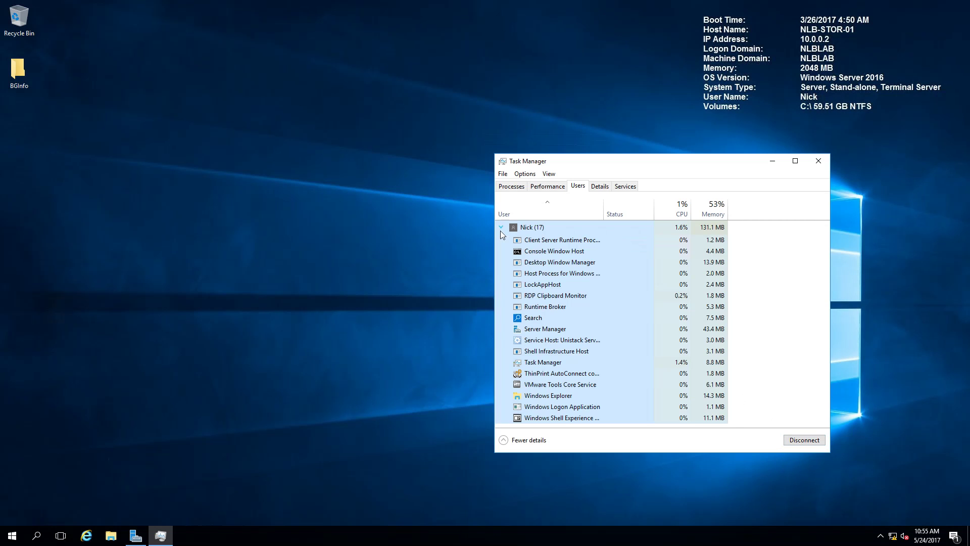
click(501, 228)
right_click(522, 232)
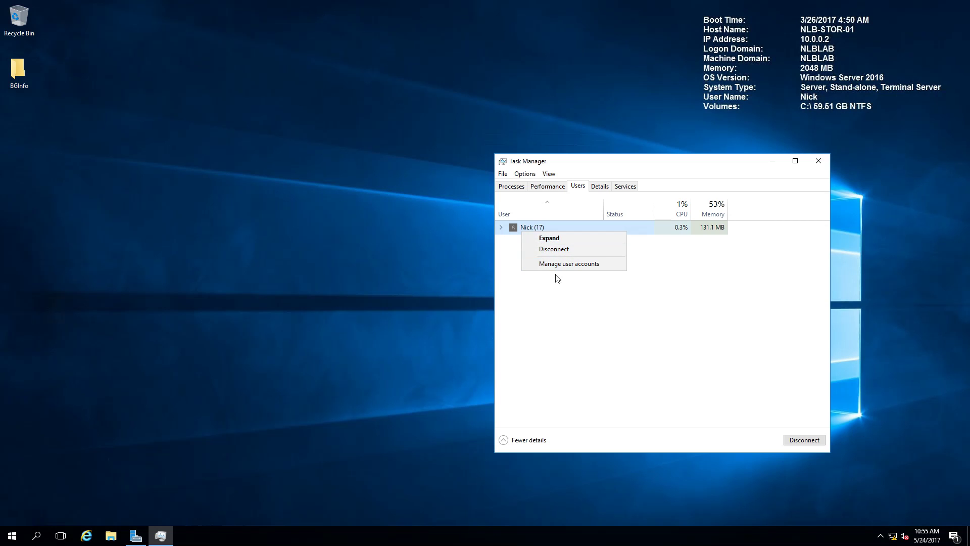
click(549, 238)
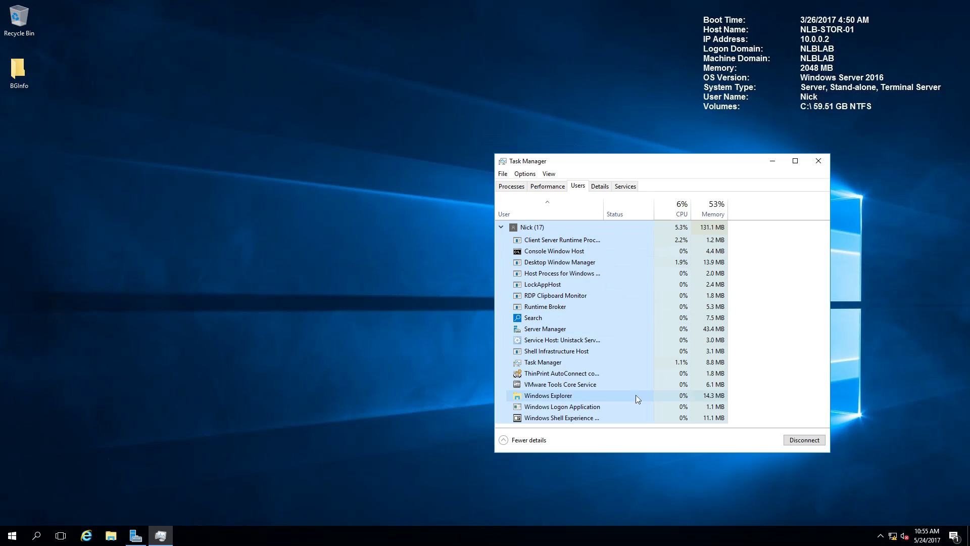
- Browse the detailed process list and sort it by PID, then by Status in descending order
click(601, 187)
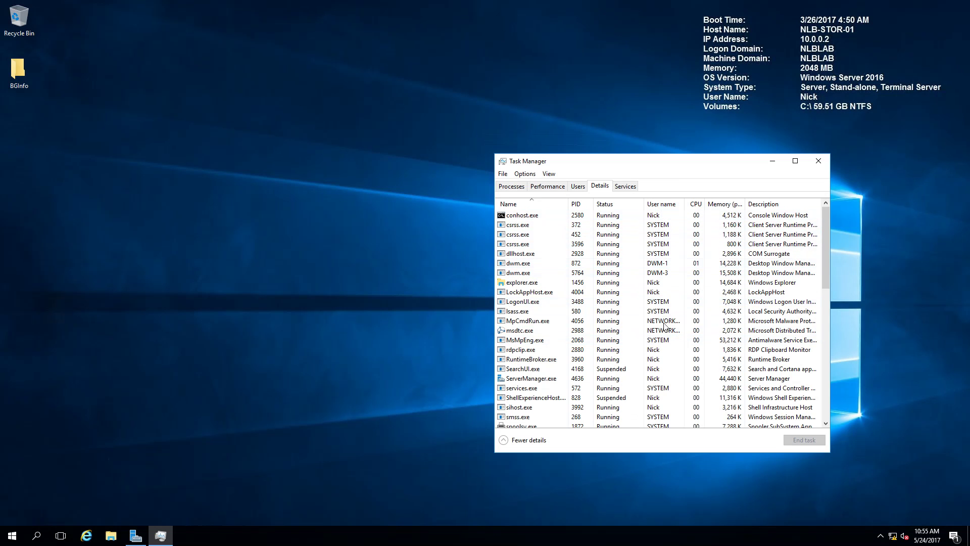
scroll(677, 303, down, 4)
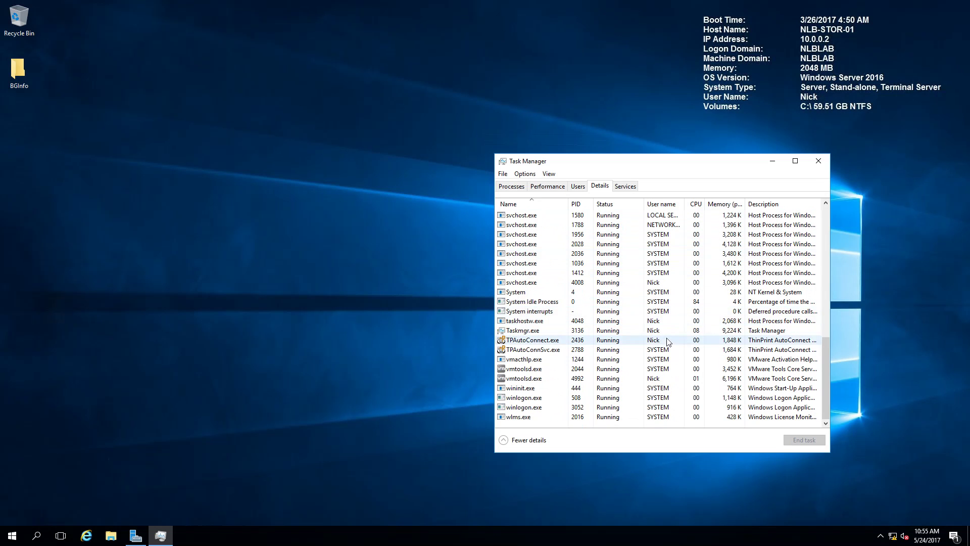
scroll(675, 343, up, 4)
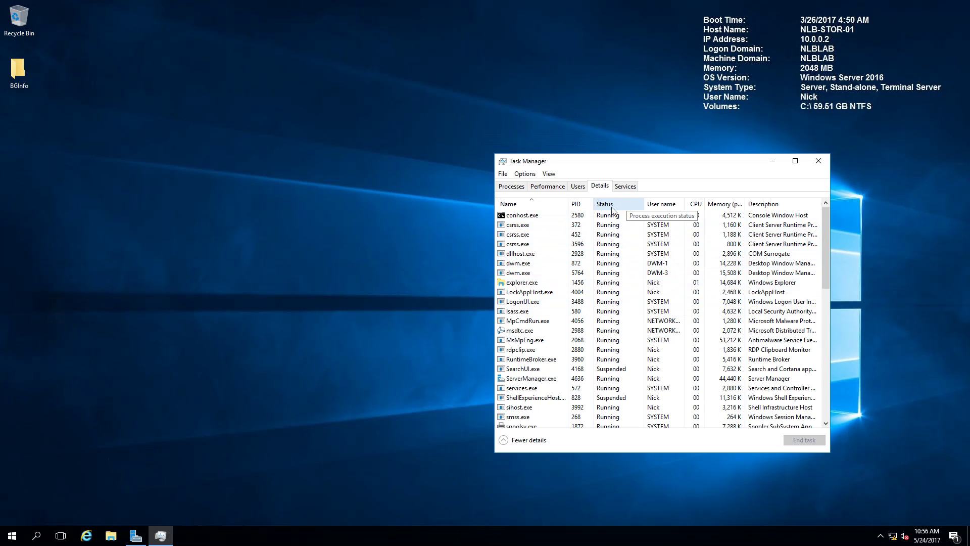
click(580, 204)
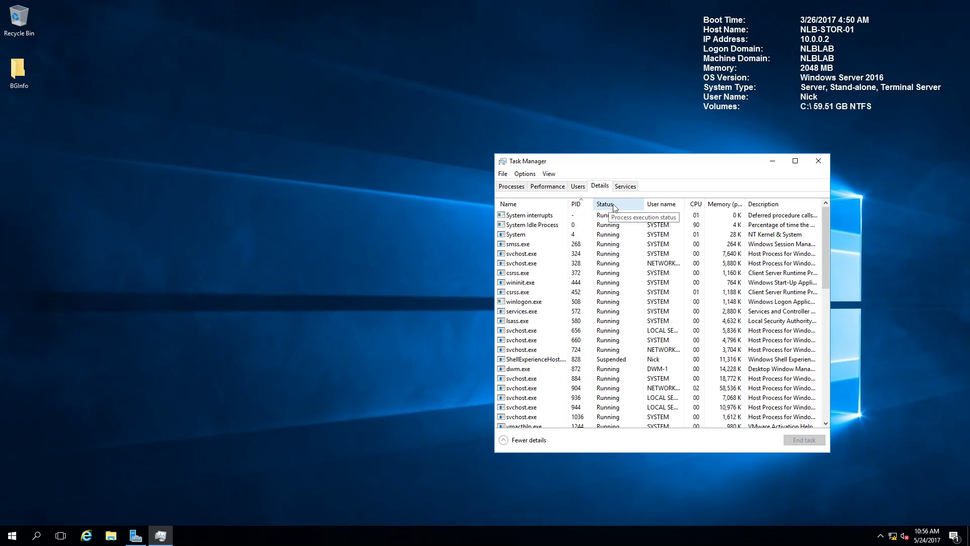
click(613, 205)
click(626, 205)
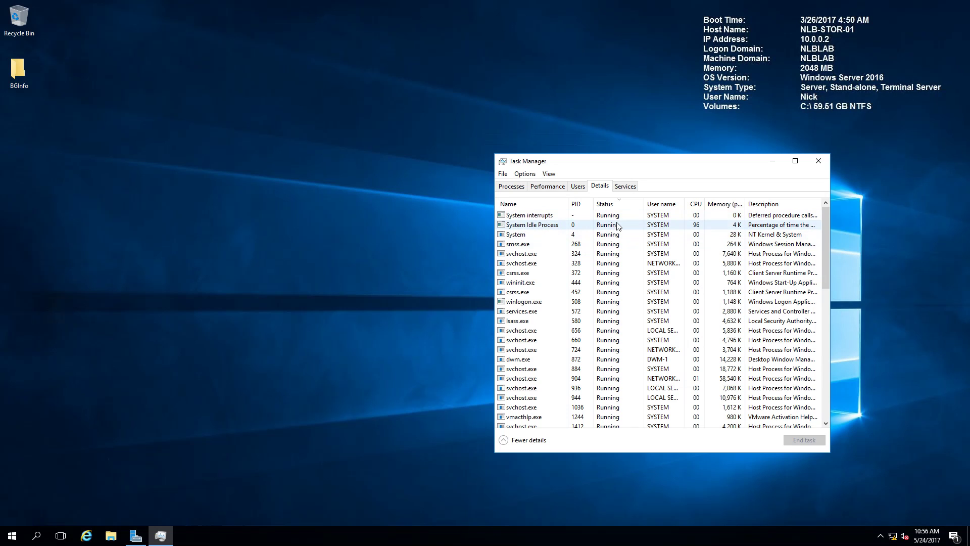
- View the services list in Task Manager, then open the full Services console and close it
click(627, 187)
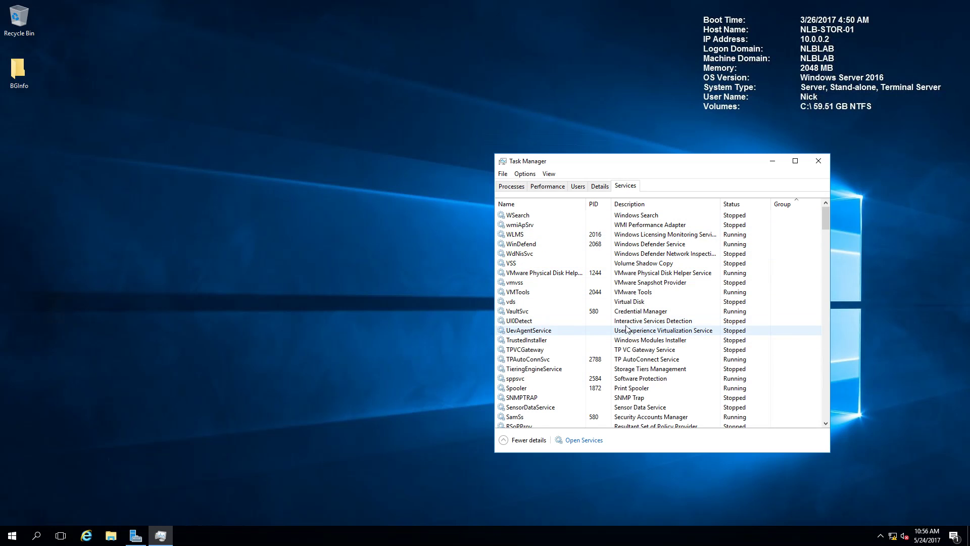
click(581, 441)
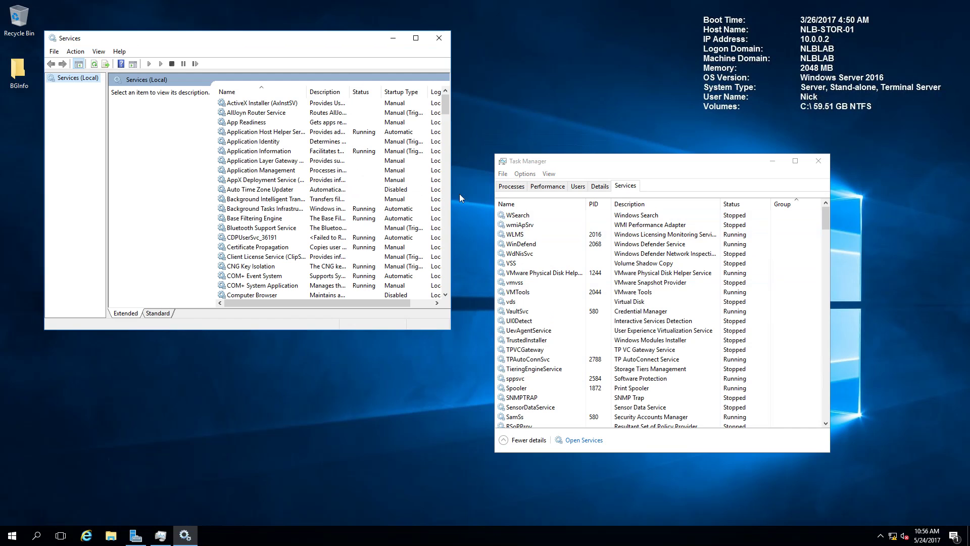
click(439, 39)
- Sort the services by Status and view the actions available for the W32Time service without choosing one
click(753, 204)
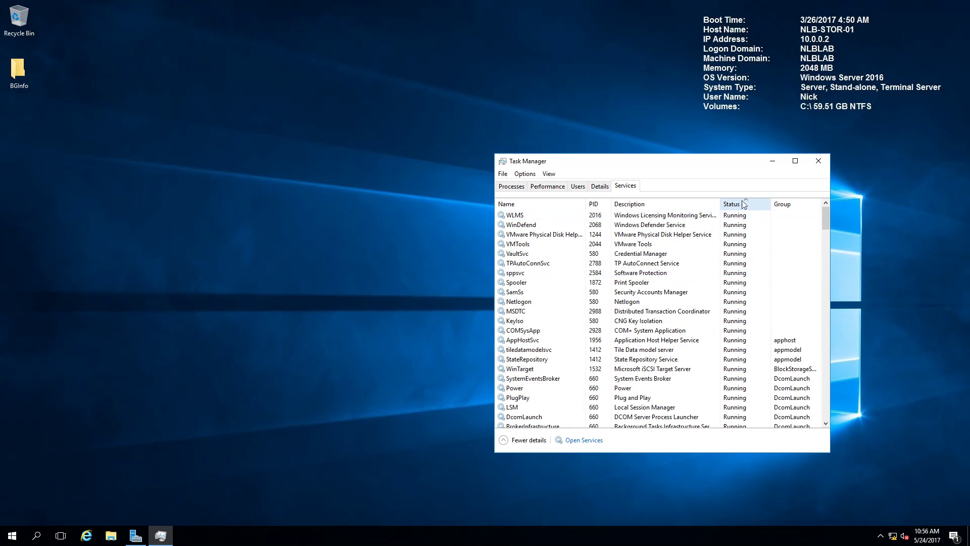
scroll(569, 248, down, 4)
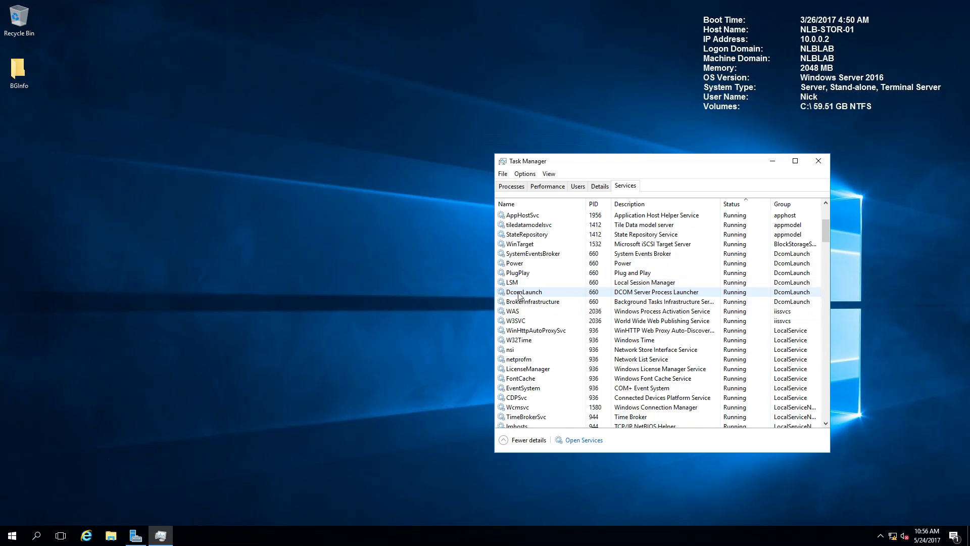
right_click(582, 343)
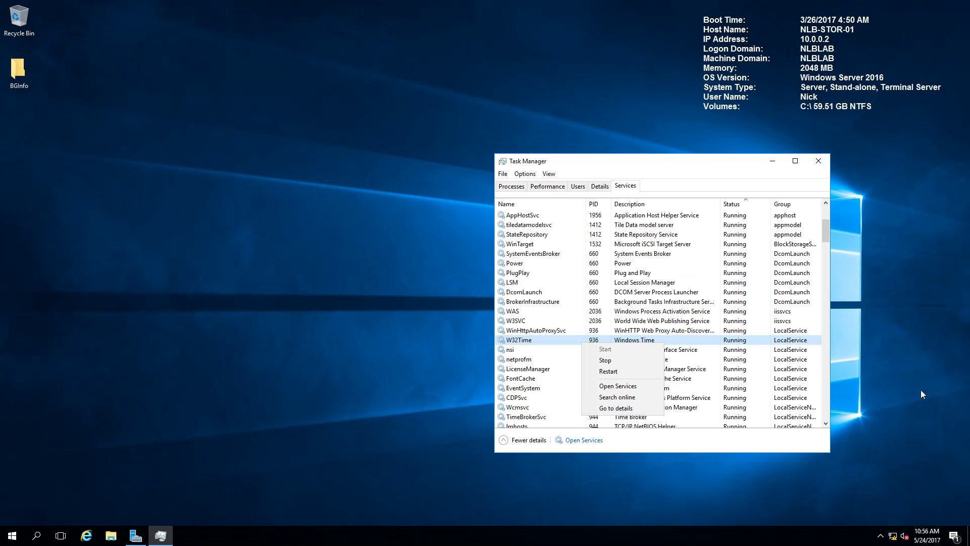
click(562, 192)
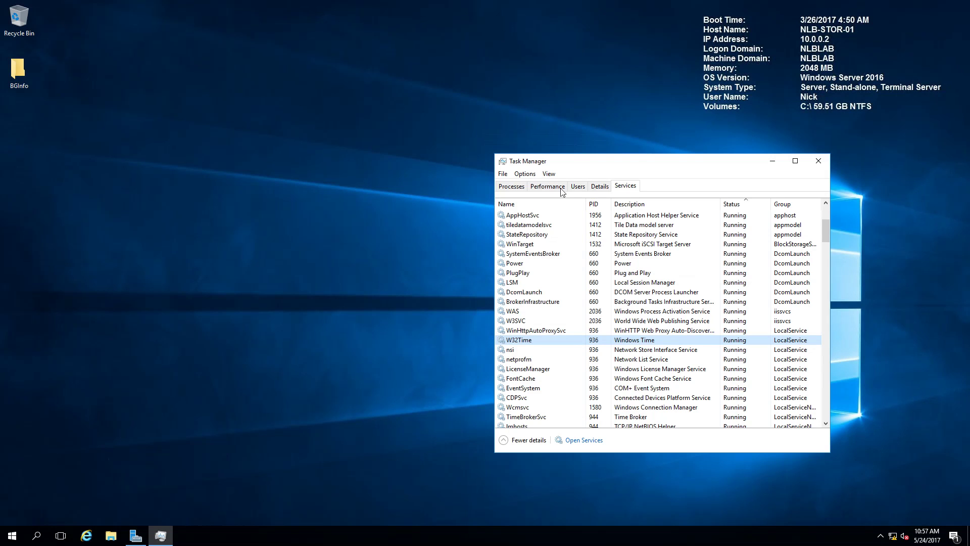
- Launch Resource Monitor from Task Manager's performance view, move its window toward the desktop's centre, and close Task Manager
click(560, 187)
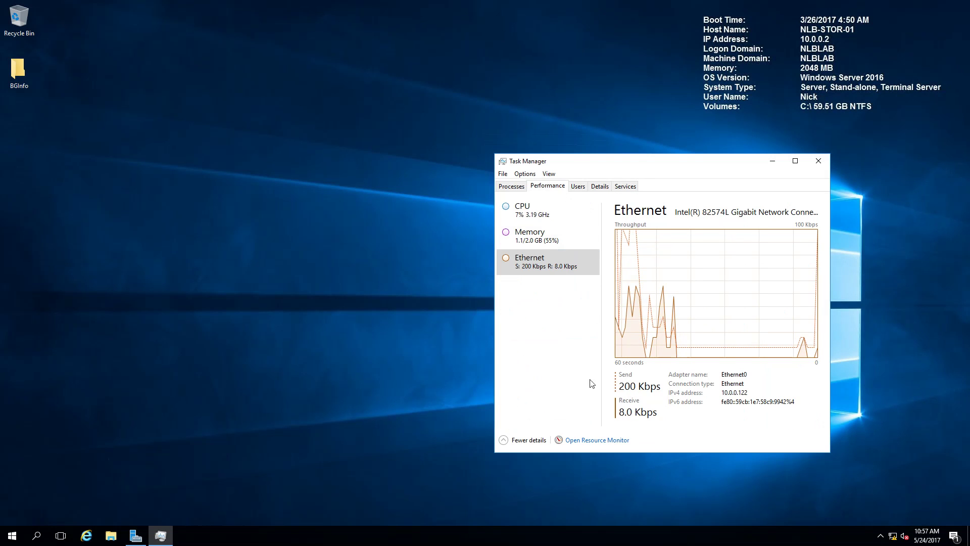
click(589, 441)
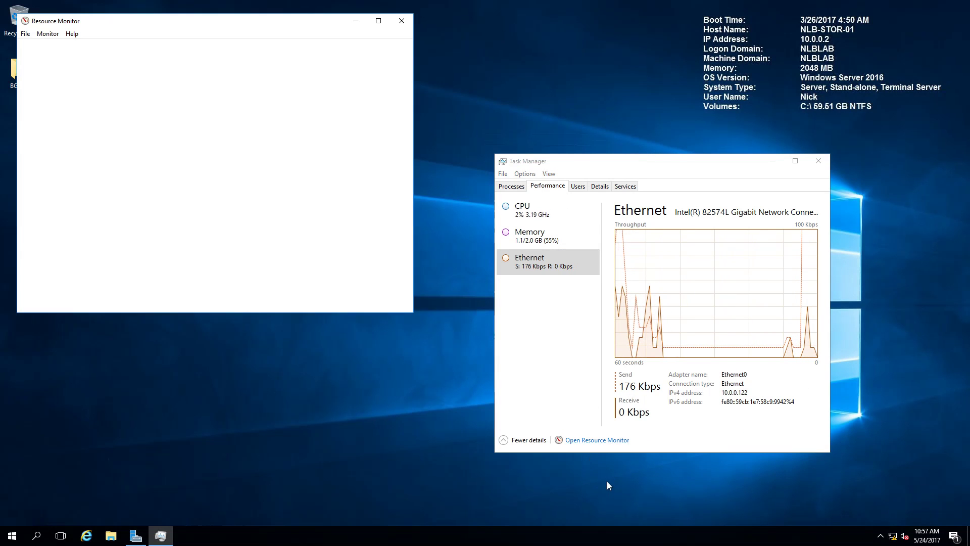
drag(231, 24, 418, 126)
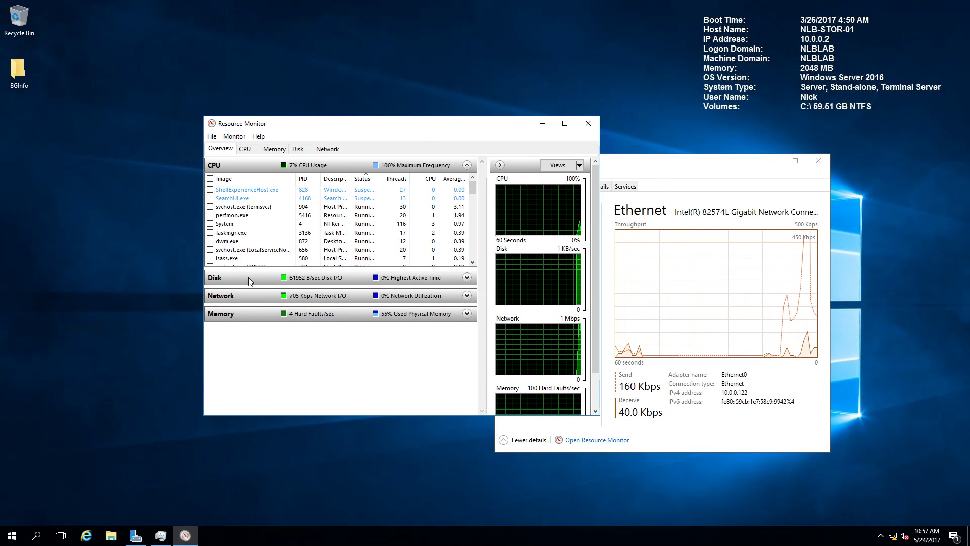
click(819, 161)
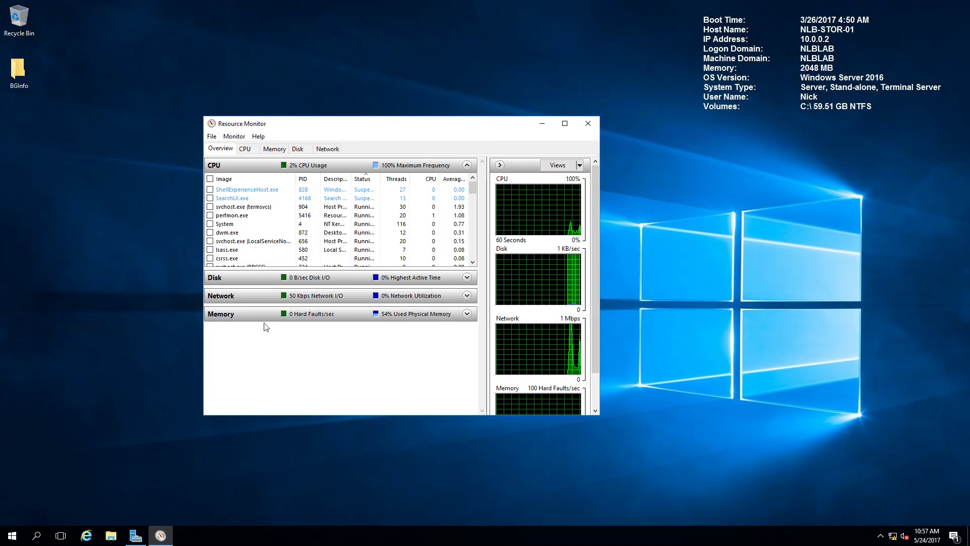
- Expand the Disk and Network sections of the Resource Monitor overview and widen the network list's Send (B/sec) column
click(255, 277)
scroll(277, 328, down, 2)
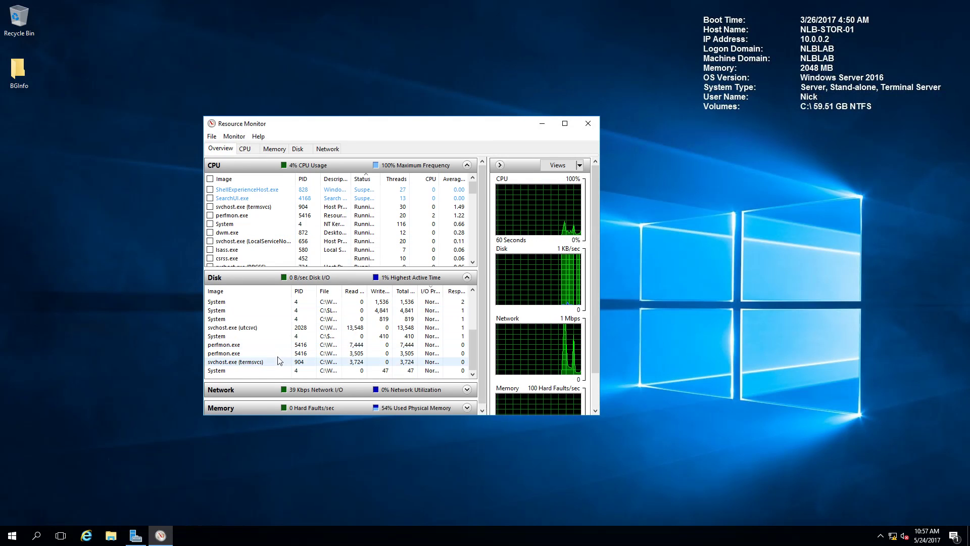
click(274, 396)
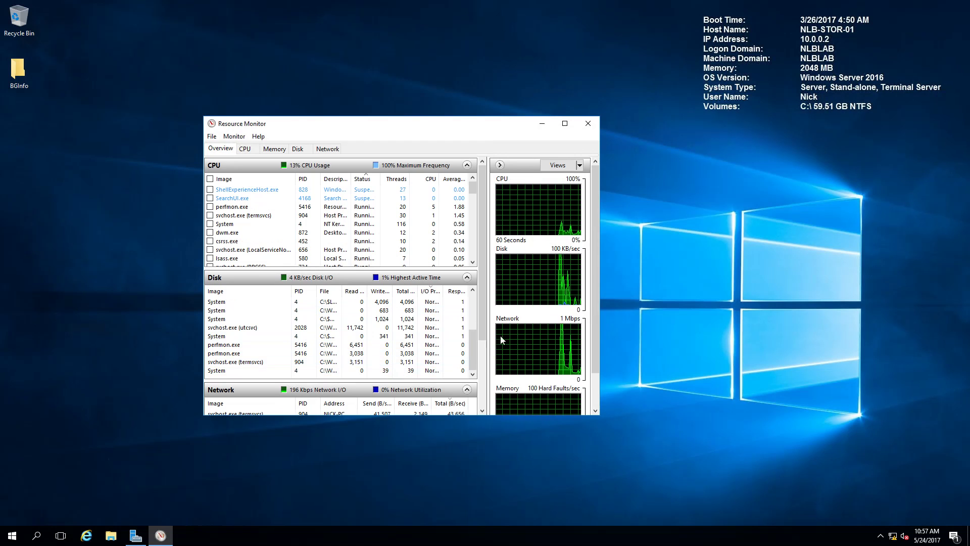
drag(483, 325, 480, 398)
drag(394, 306, 410, 306)
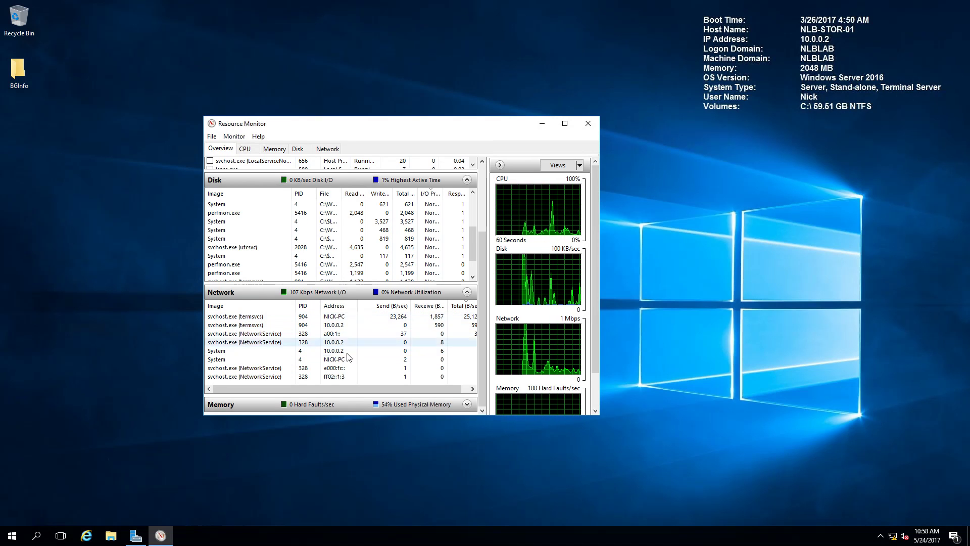
- Expand the Memory section of the overview and bring its process list into view
click(344, 404)
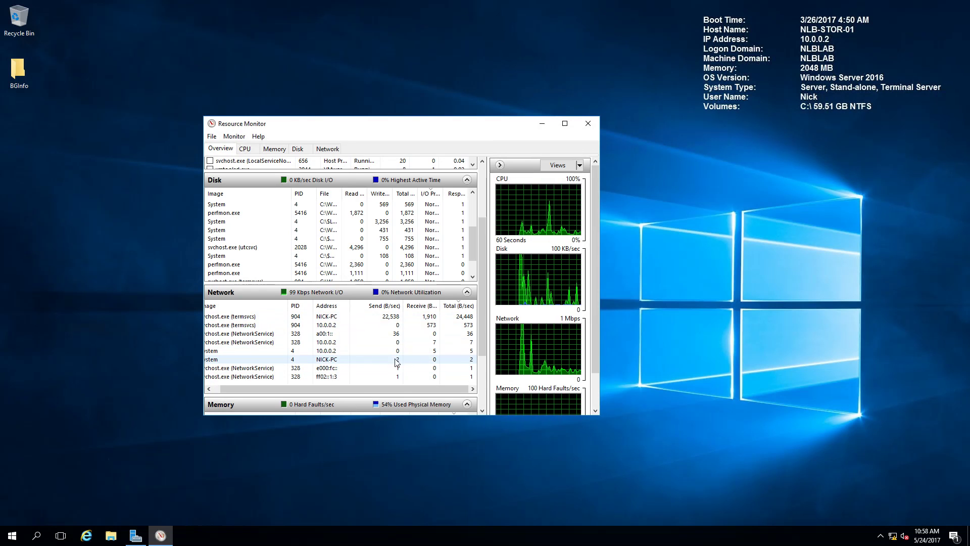
scroll(404, 339, right, 1)
drag(484, 263, 477, 338)
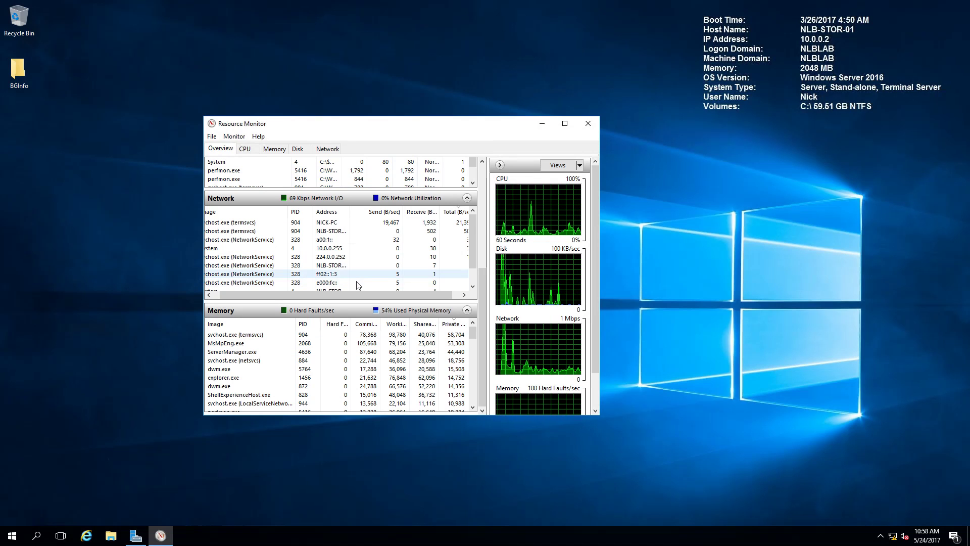
- Show Resource Monitor's CPU details and expand the Services, Associated Handles and Associated Modules sections
click(246, 150)
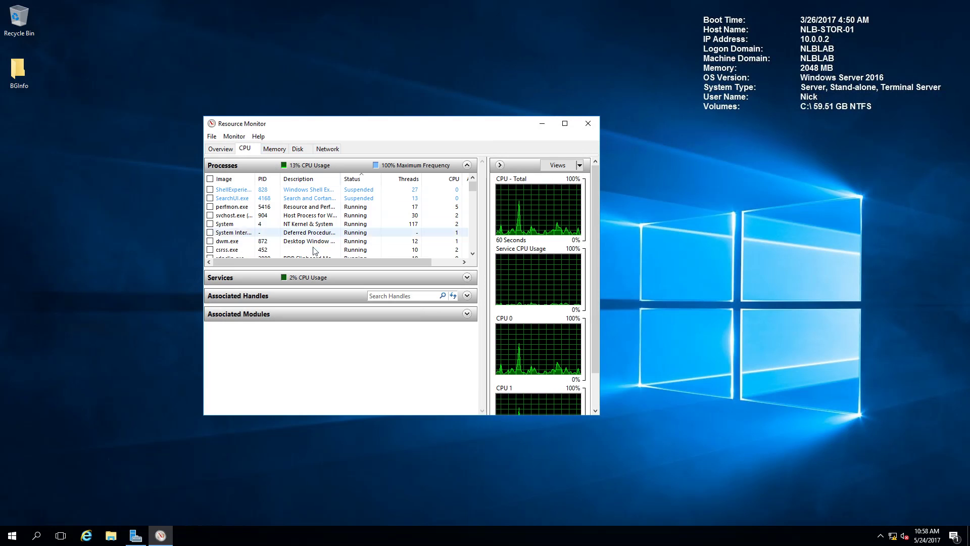
click(256, 278)
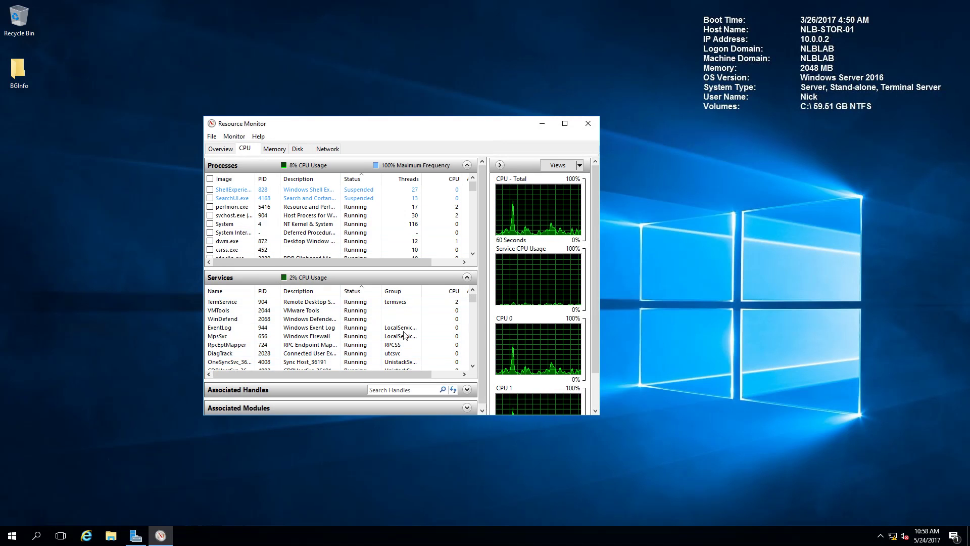
drag(483, 277, 484, 402)
click(292, 393)
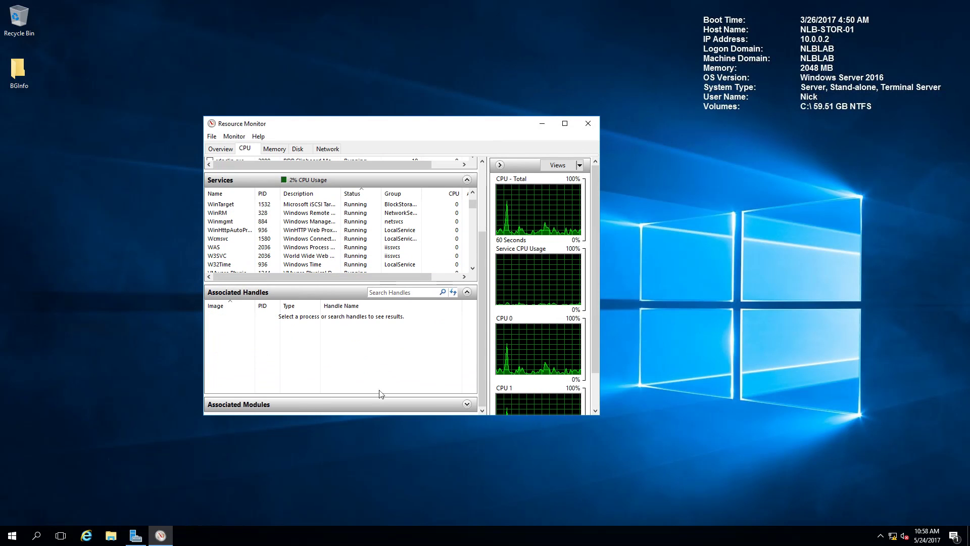
click(314, 402)
drag(482, 328, 483, 378)
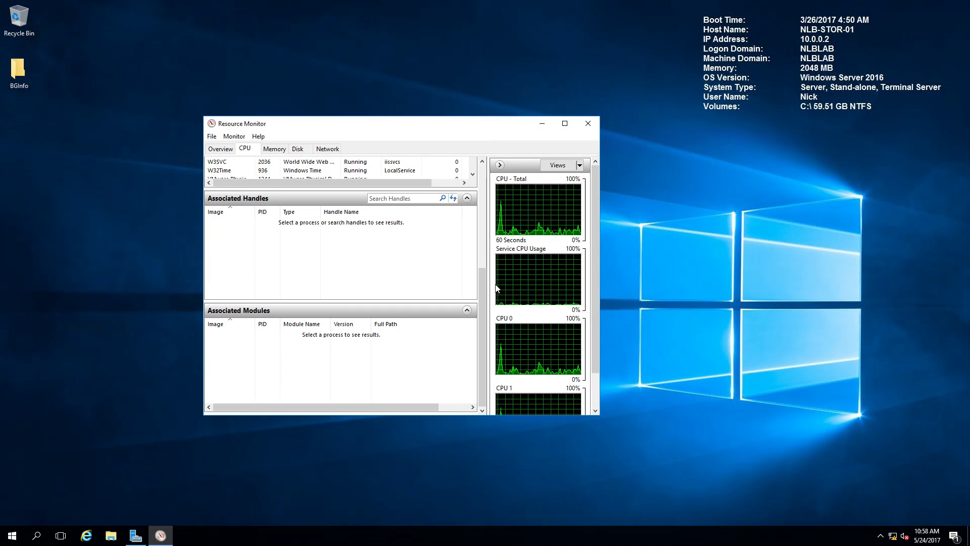
drag(483, 334, 482, 233)
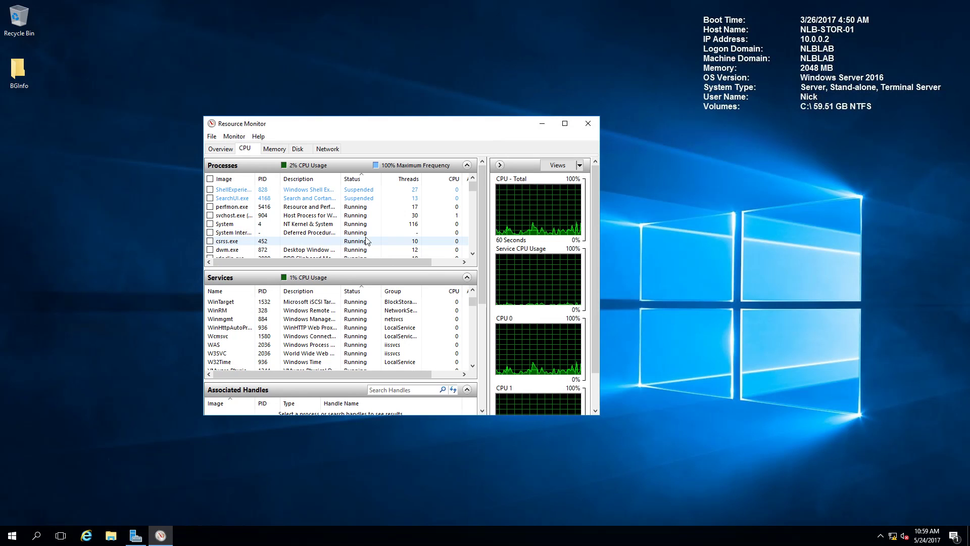
- View Resource Monitor's memory details, and expand the Disk Activity and Storage sections of its disk details
click(278, 152)
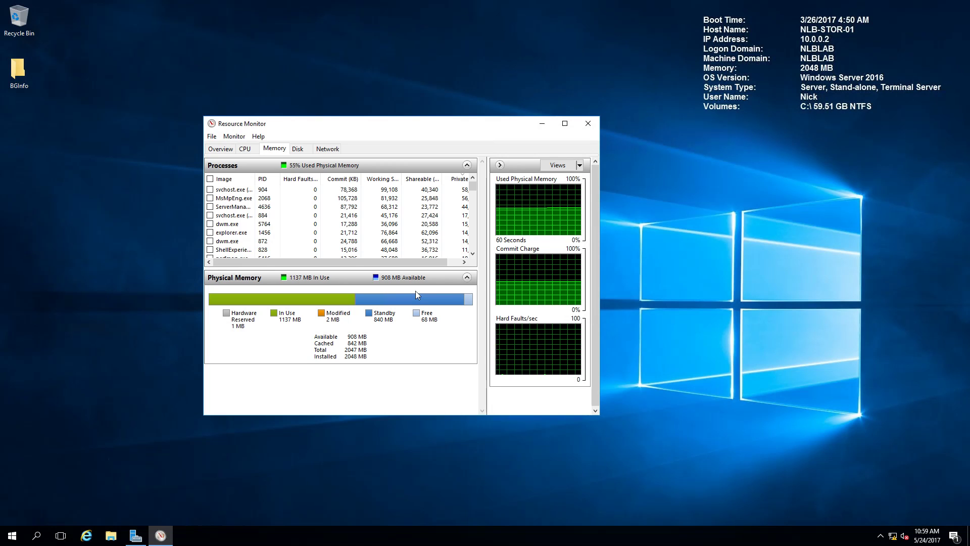
click(309, 151)
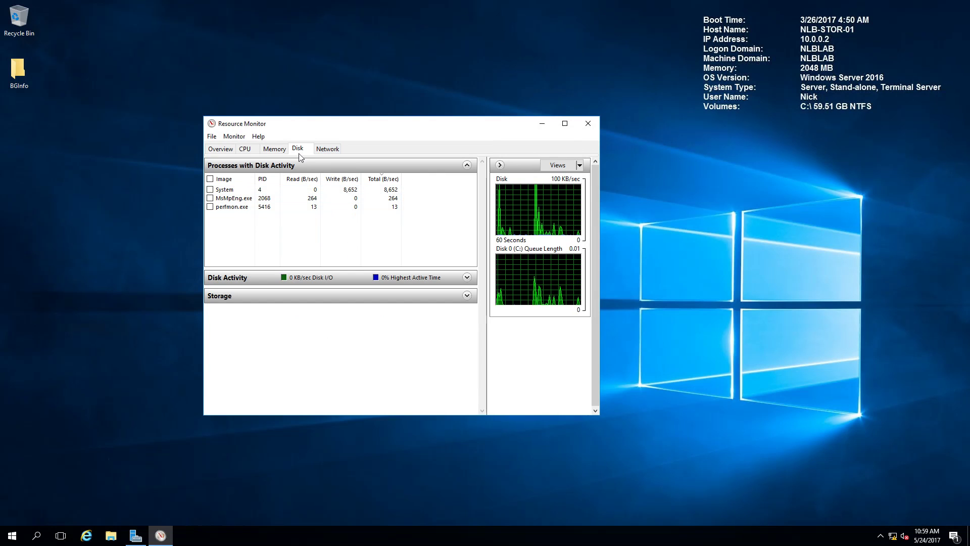
click(247, 280)
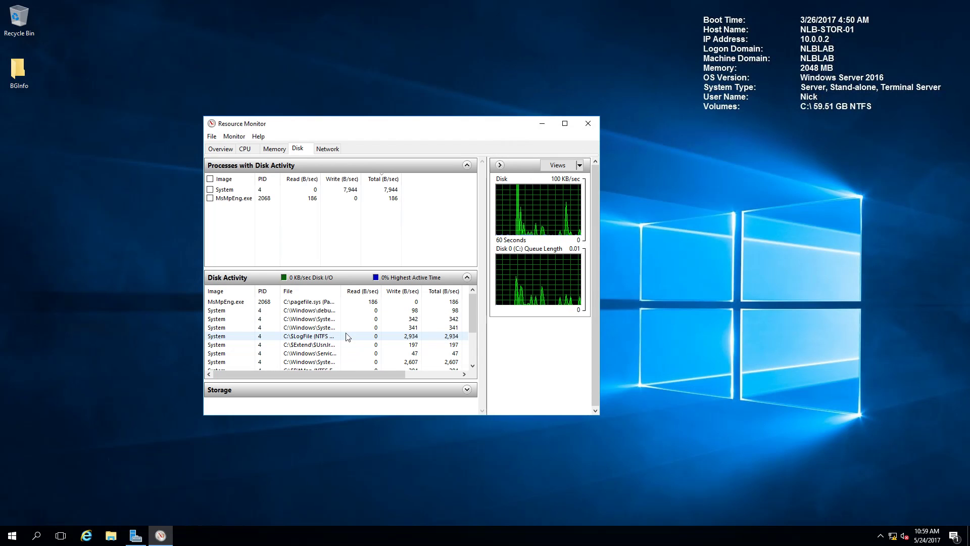
click(298, 387)
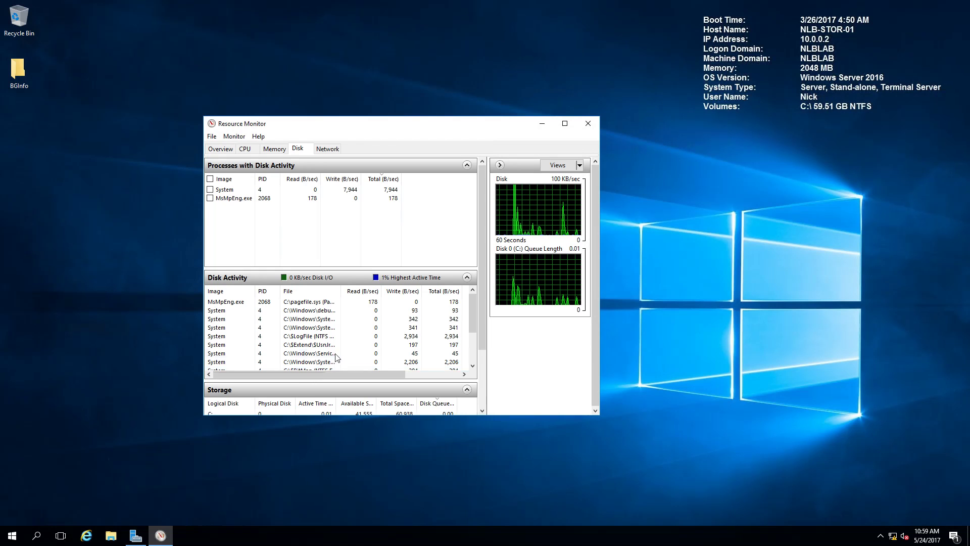
mouse_move(480, 304)
mouse_down()
mouse_move(482, 389)
mouse_move(490, 305)
mouse_up()
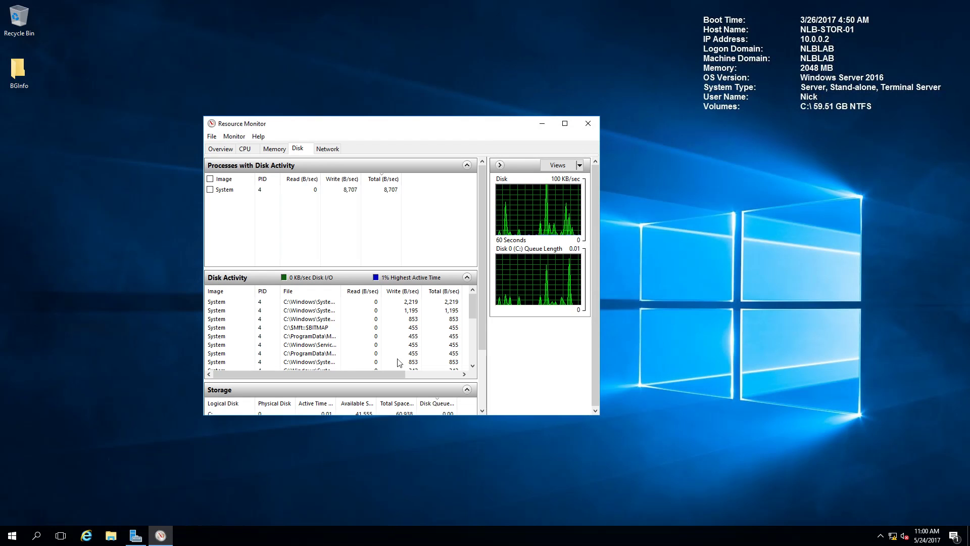
- Show Resource Monitor's network details and expand the Network Activity and TCP Connections sections
click(330, 150)
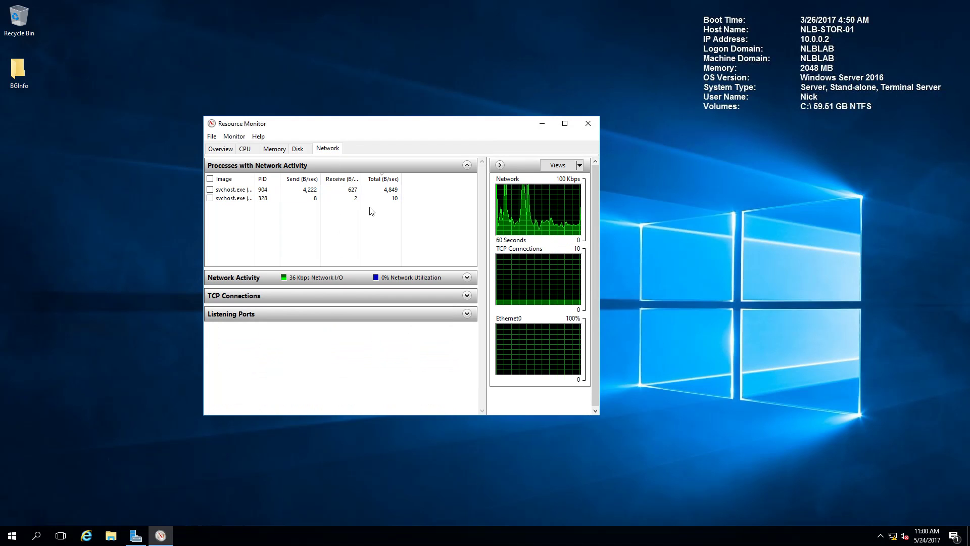
click(251, 279)
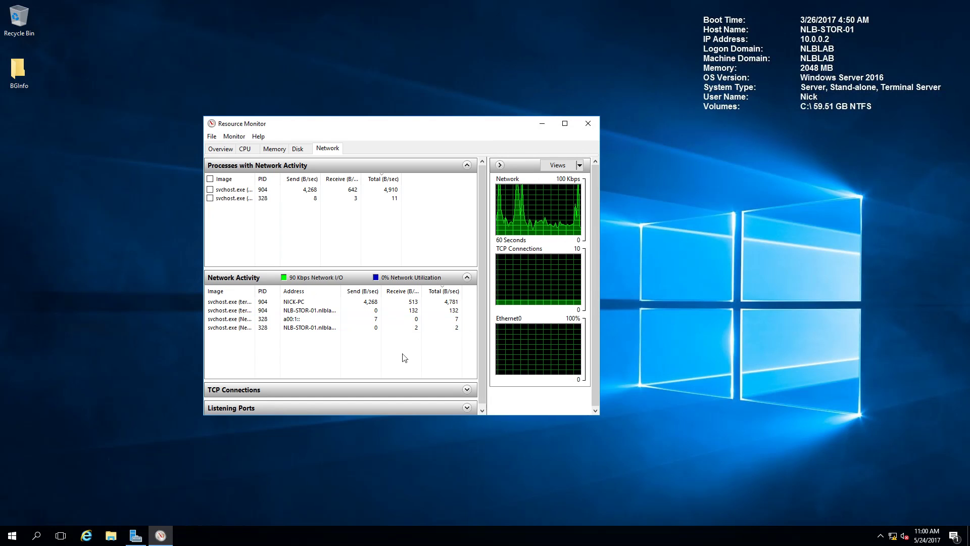
click(311, 388)
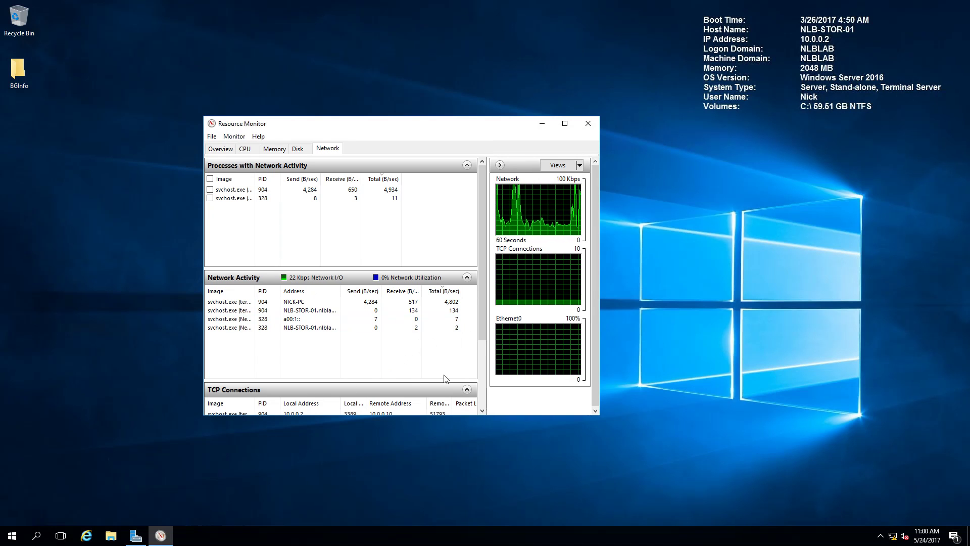
drag(482, 301, 482, 382)
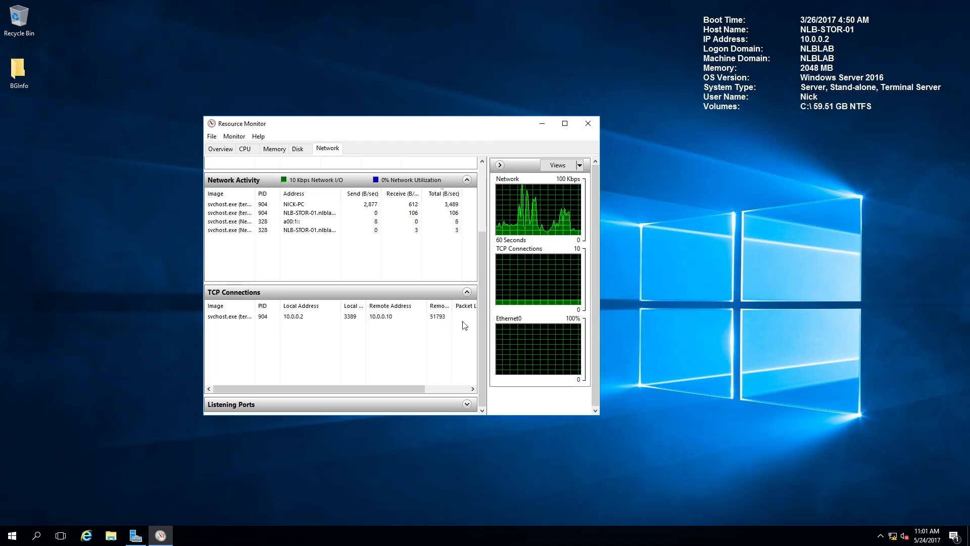
- Expand the Listening Ports section and look through its list of processes and ports
click(467, 403)
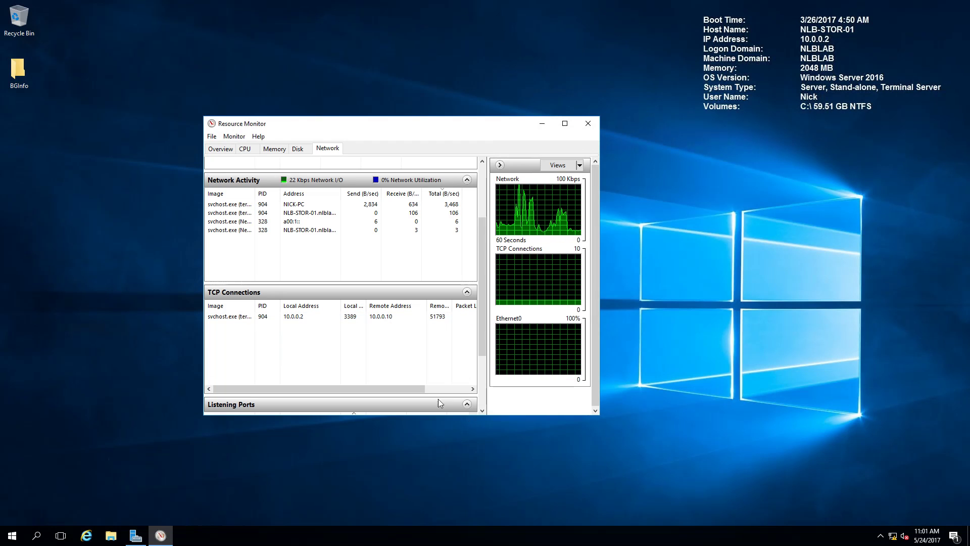
scroll(470, 354, down, 3)
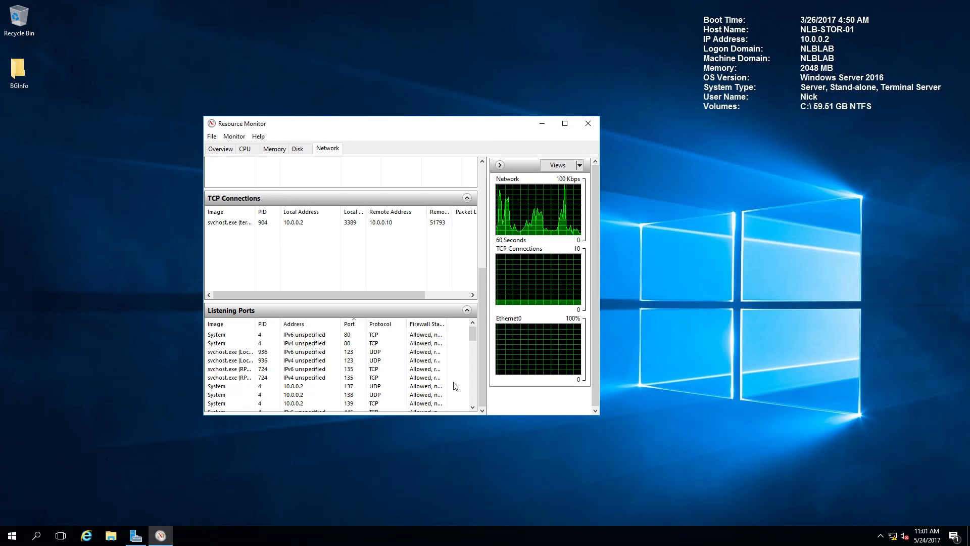
scroll(353, 374, down, 3)
scroll(354, 374, down, 1)
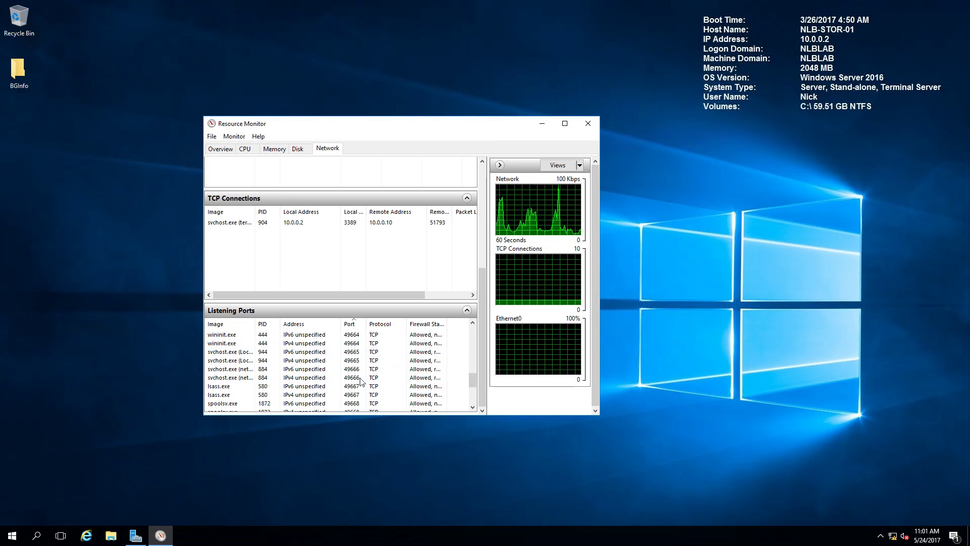
scroll(353, 377, up, 4)
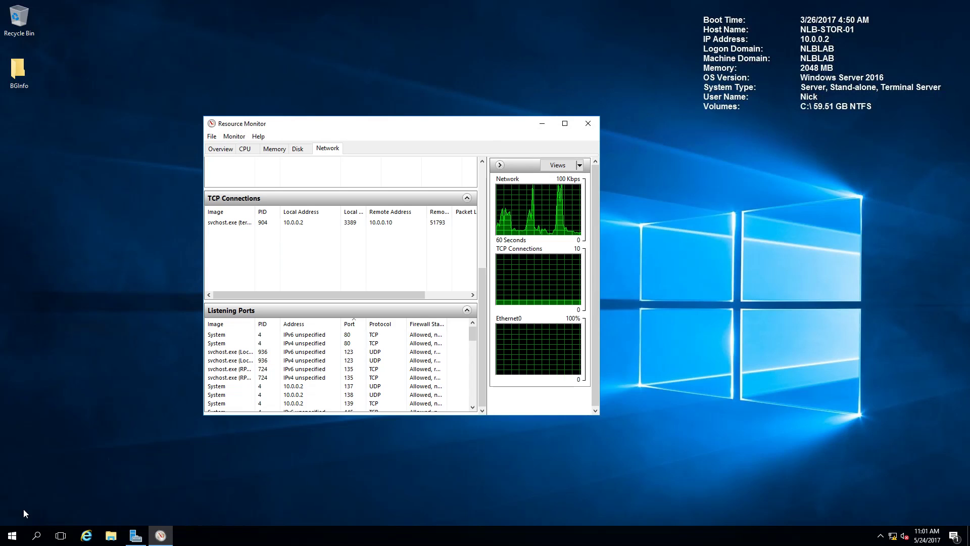
- Search Windows for "reliabi", launch View reliability history, reposition the Reliability Monitor window, and close Resource Monitor
click(12, 537)
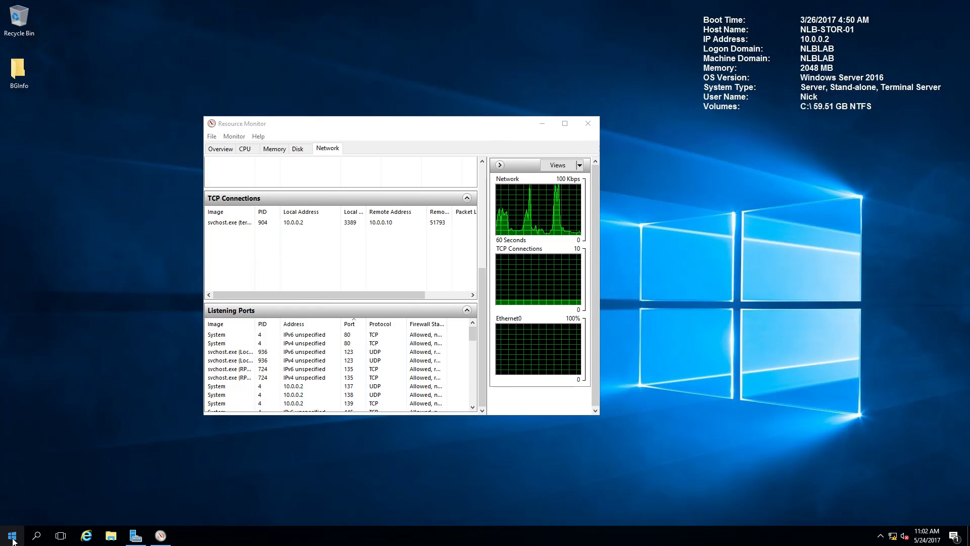
click(12, 537)
text(relia)
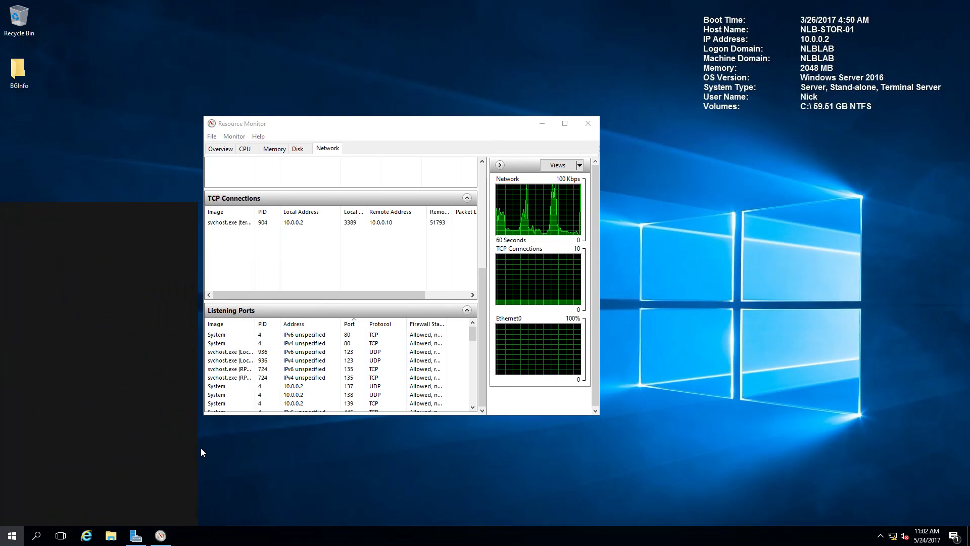
text(bi)
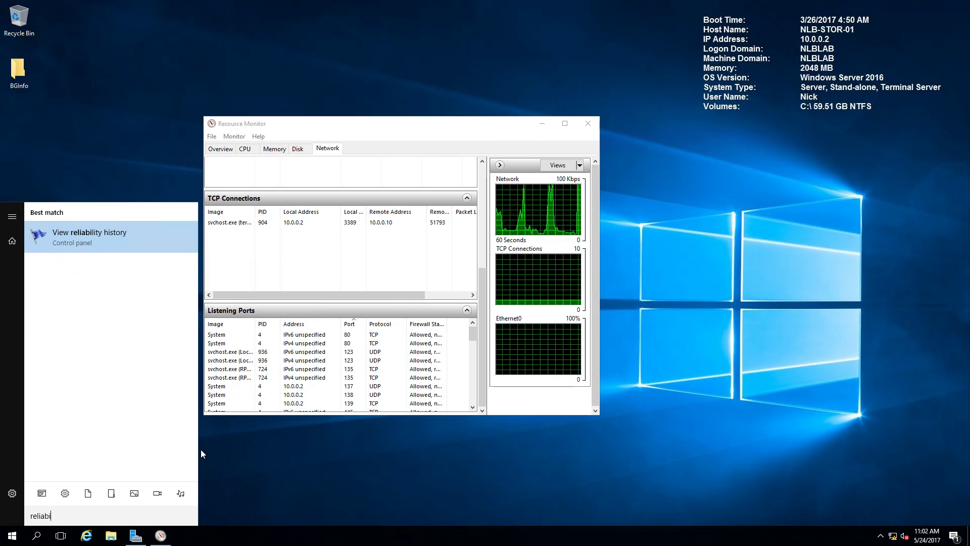
click(99, 234)
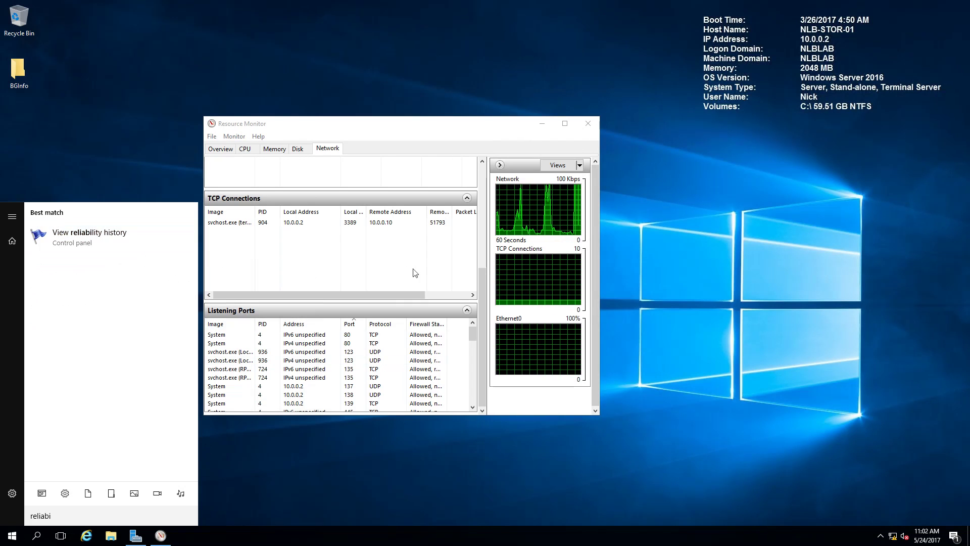
drag(492, 111, 510, 174)
click(589, 124)
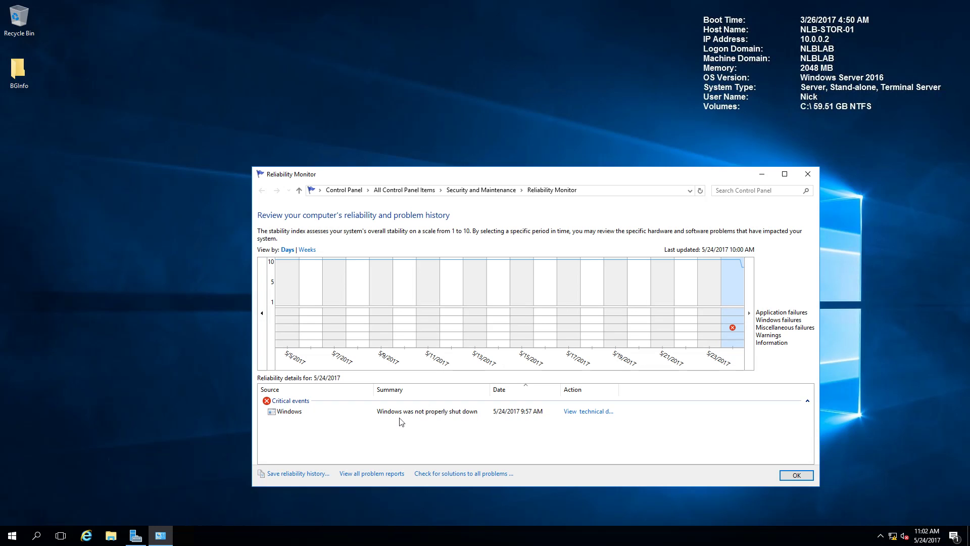
- View the reliability history by Weeks and close Reliability Monitor
click(307, 250)
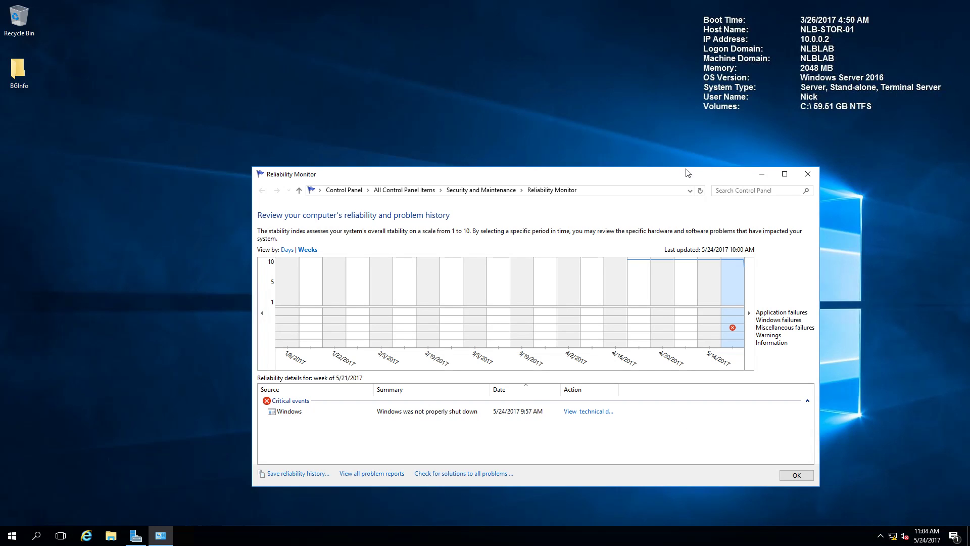
click(807, 176)
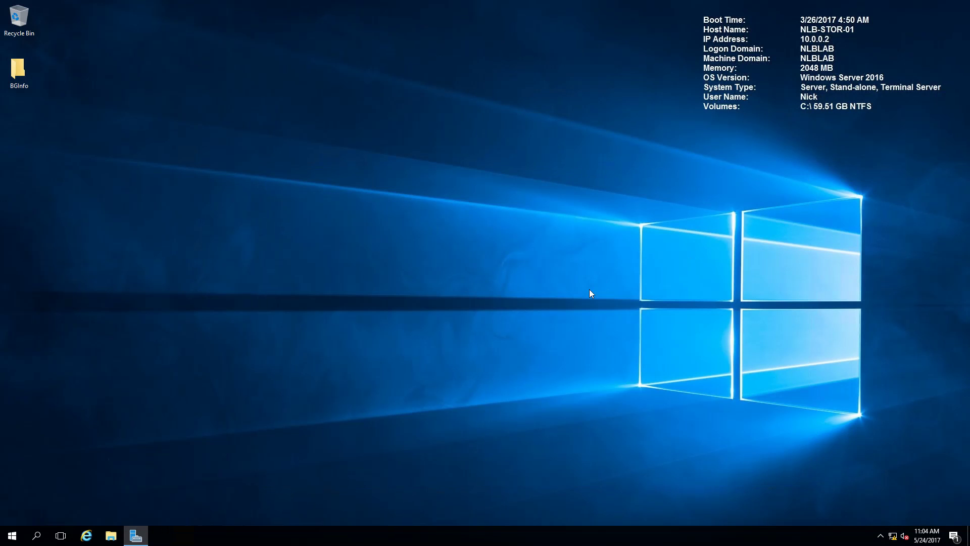
- Switch to Server Manager, show the Local Server page, and maximize the window
click(136, 537)
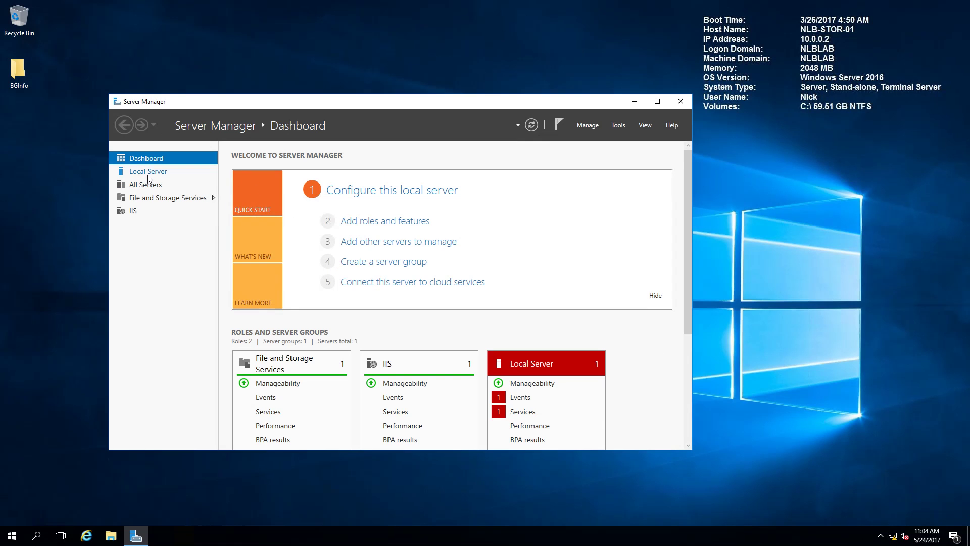
click(163, 176)
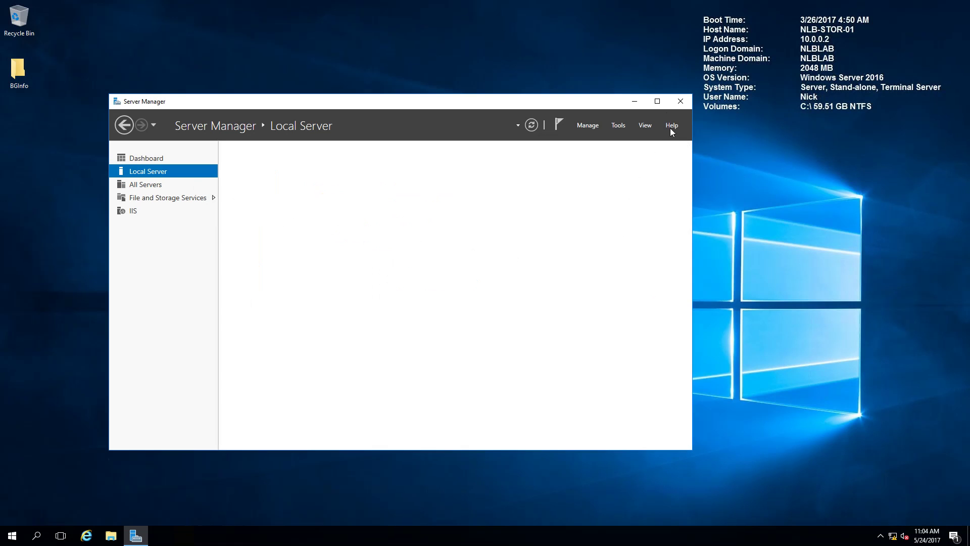
click(657, 102)
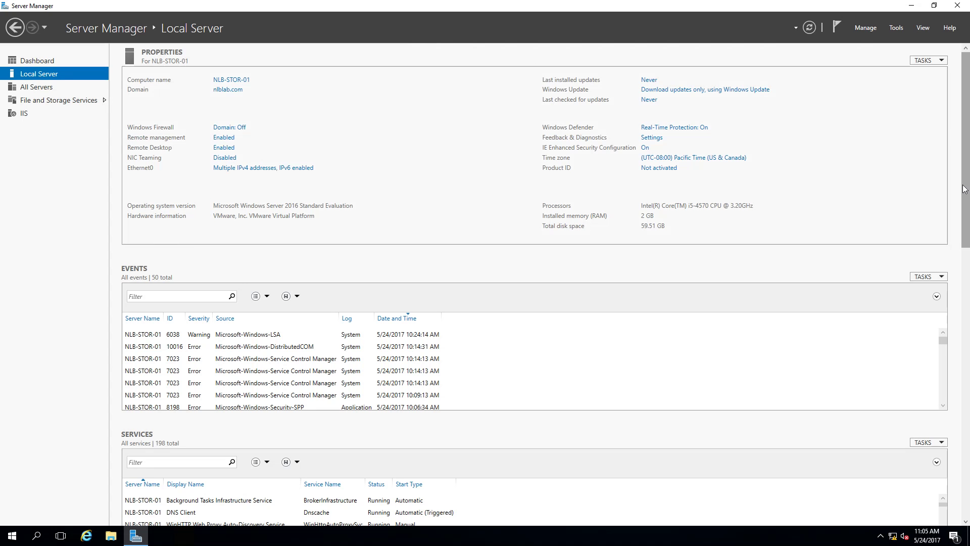
drag(965, 190, 962, 99)
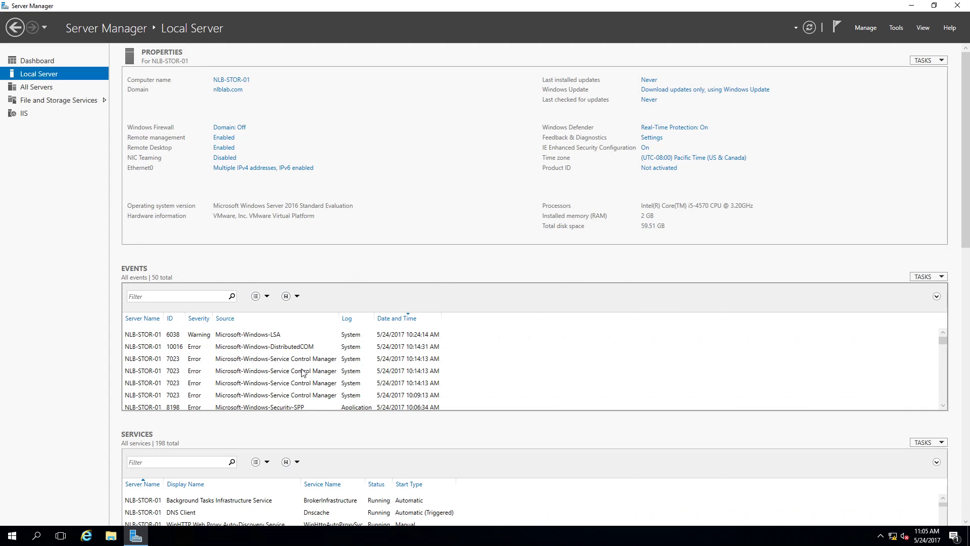
- Open Configure Event Data for the local server's events and view the time-range options without choosing one
click(932, 279)
click(924, 289)
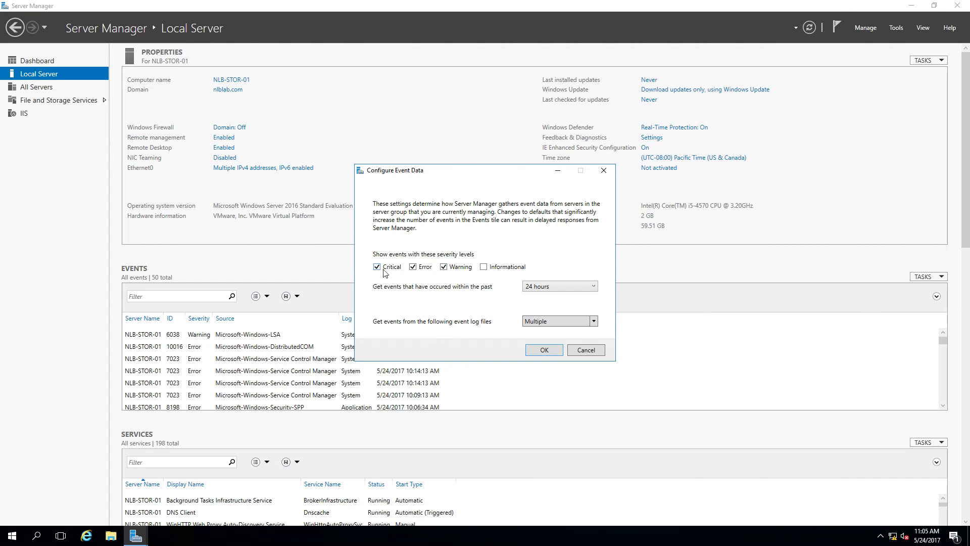
click(540, 290)
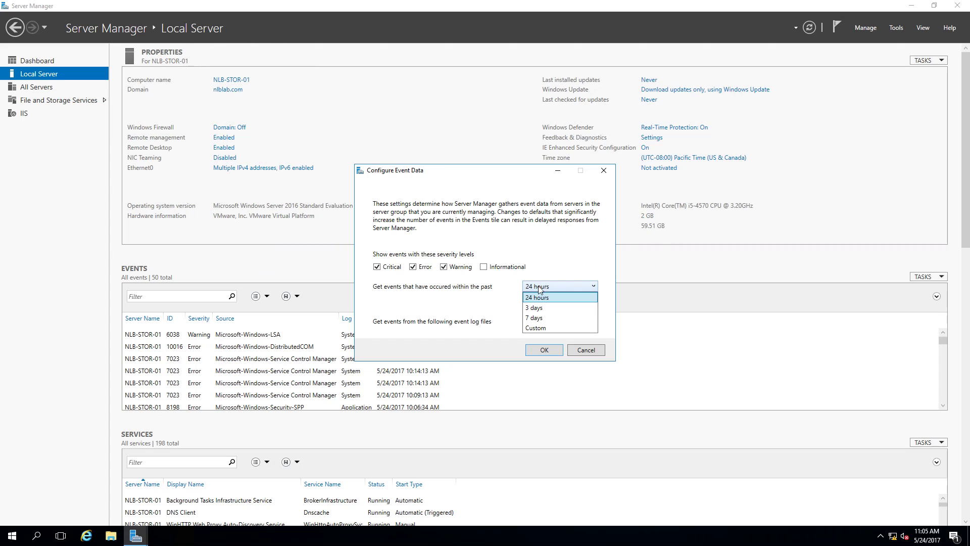
click(483, 347)
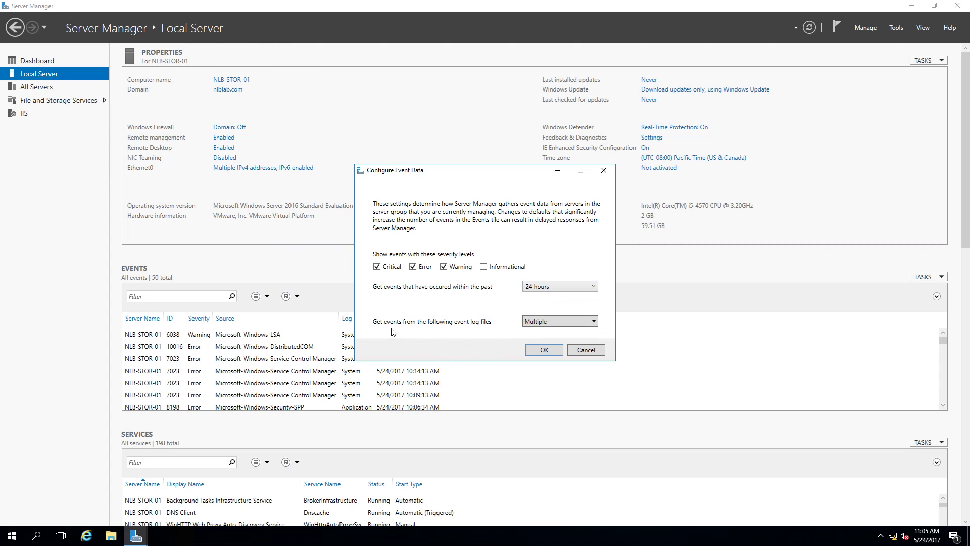
- Examine the event log files available as sources for the event data
click(588, 325)
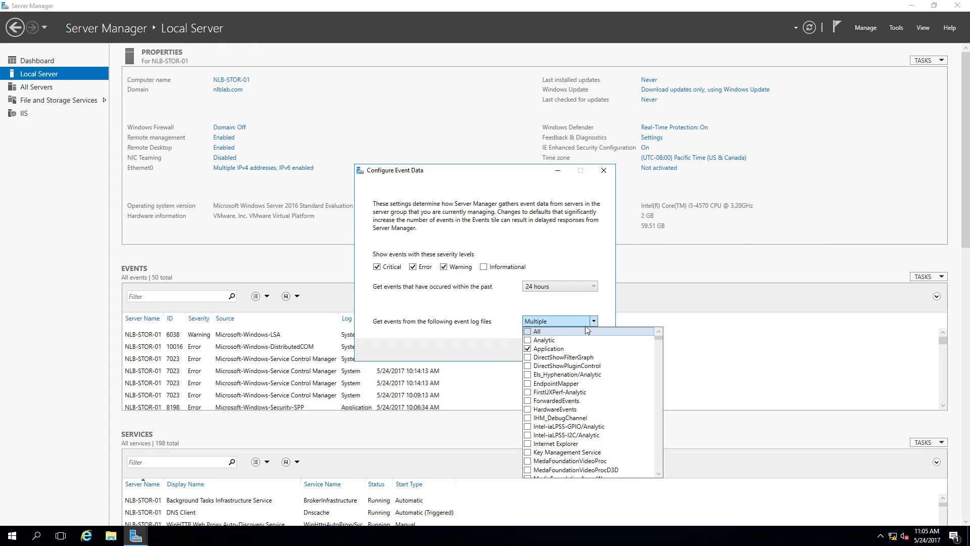
scroll(550, 355, down, 15)
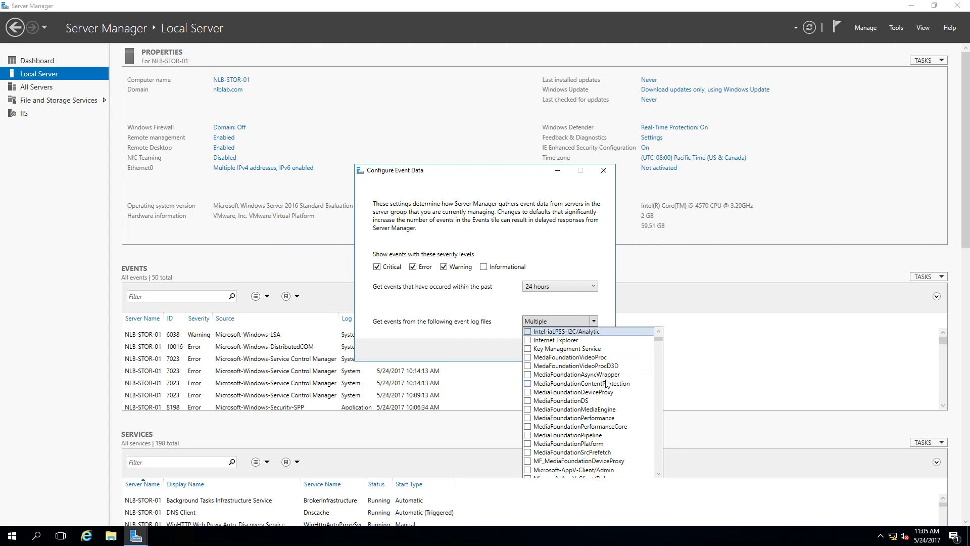
scroll(566, 374, up, 15)
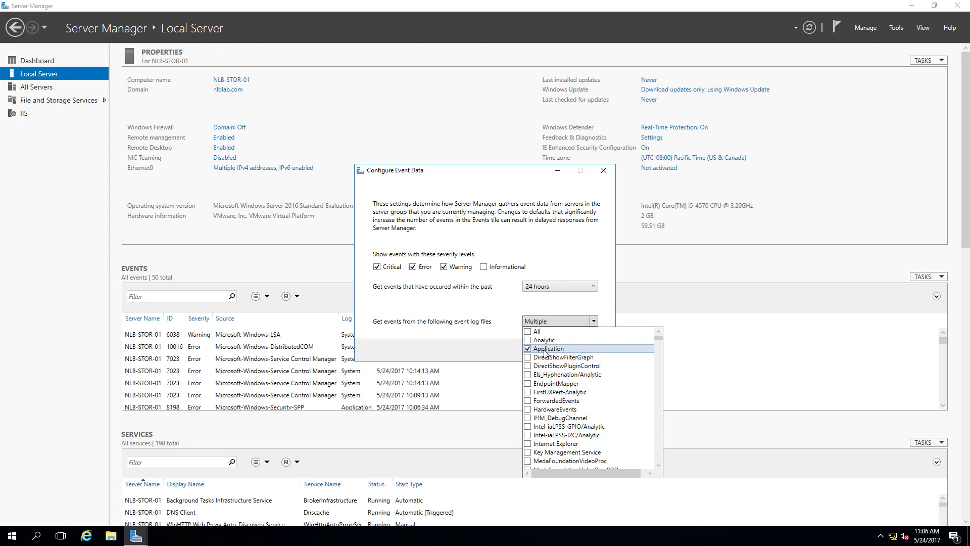
- Close the event log file list and dismiss Configure Event Data without saving any changes
click(487, 341)
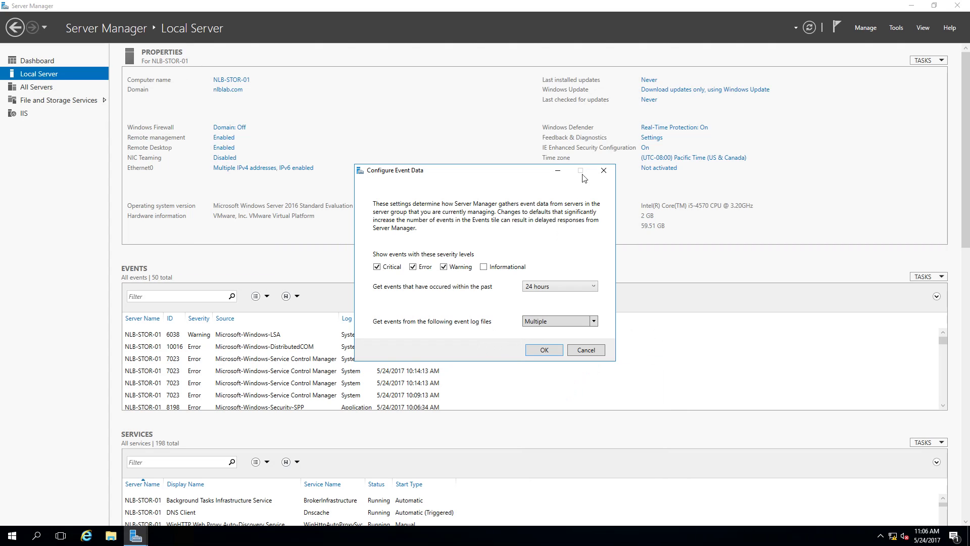
click(603, 171)
scroll(903, 335, down, 3)
scroll(909, 328, up, 3)
- Check the control actions for the Background Tasks Infrastructure and DNS Client services, and refresh the Services list
drag(967, 223, 967, 345)
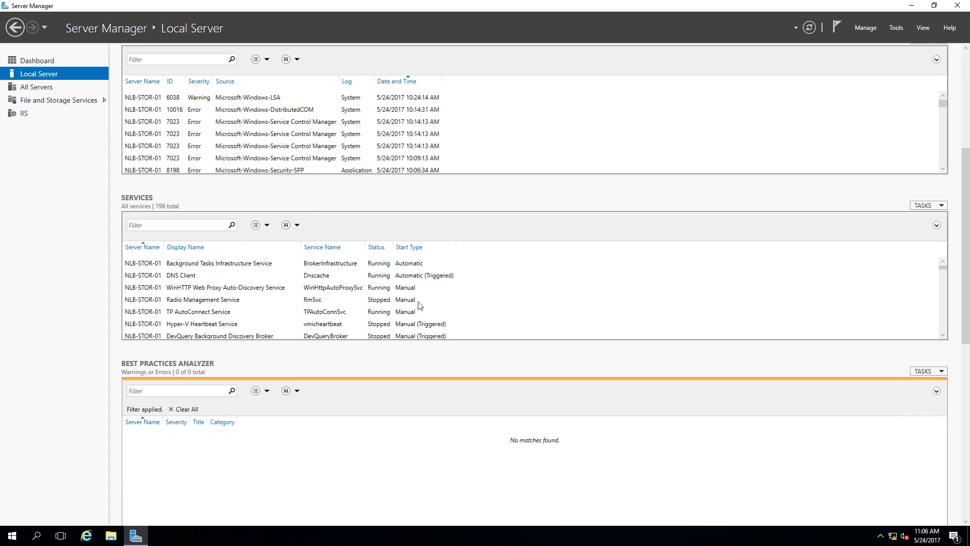
right_click(351, 266)
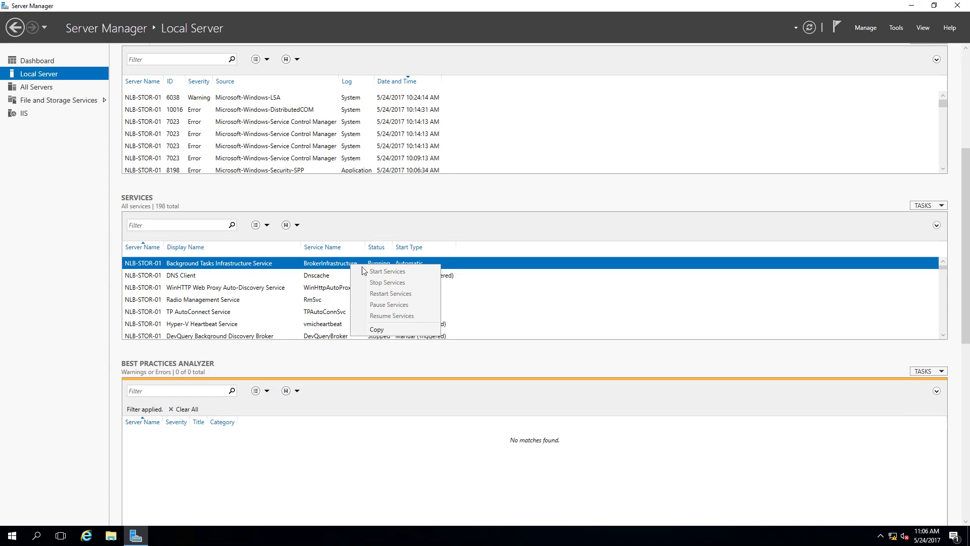
right_click(339, 280)
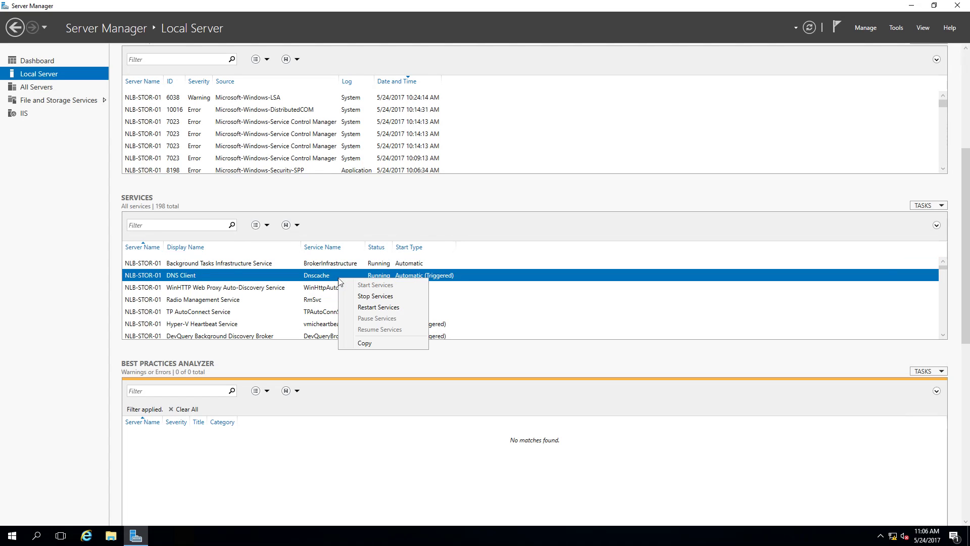
click(937, 208)
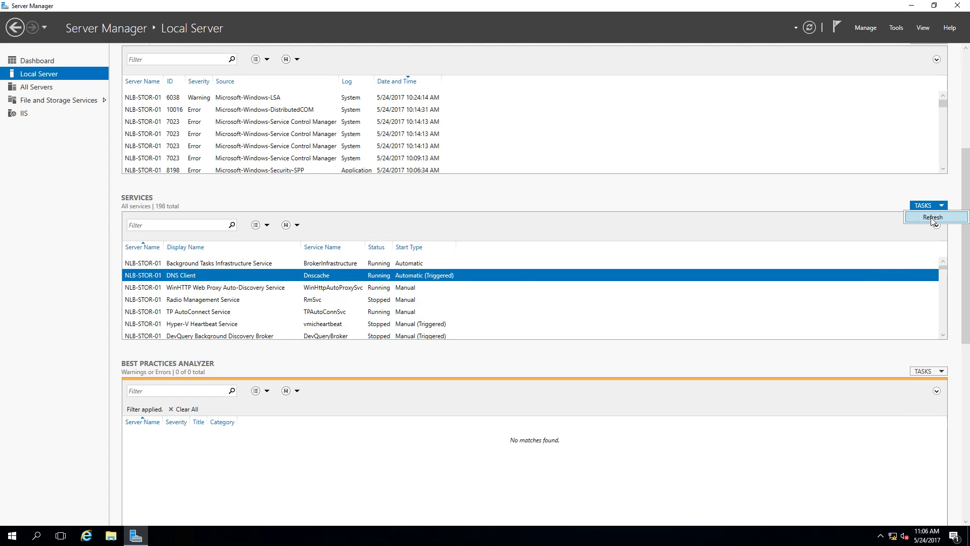
click(932, 218)
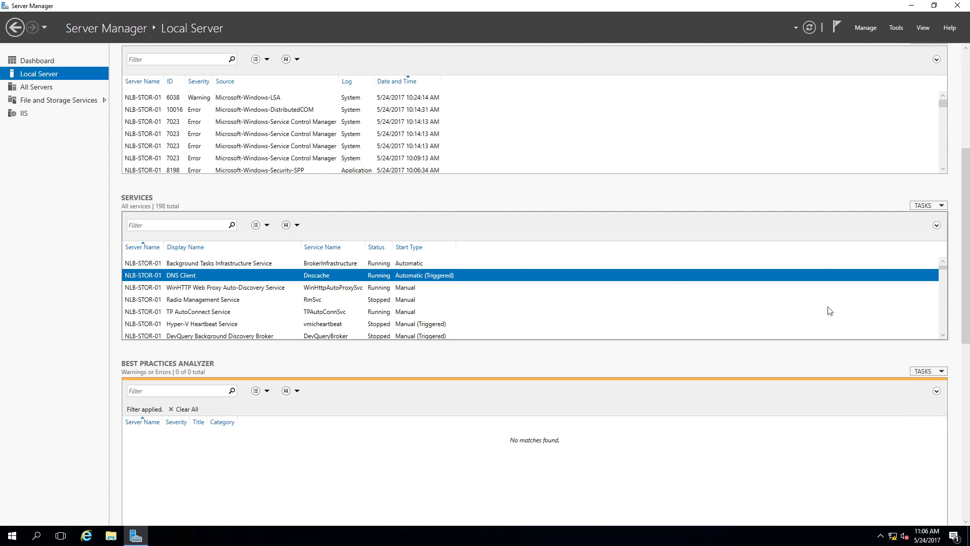
- View the tasks available for the Best Practices Analyzer without starting a BPA scan
drag(964, 265, 965, 334)
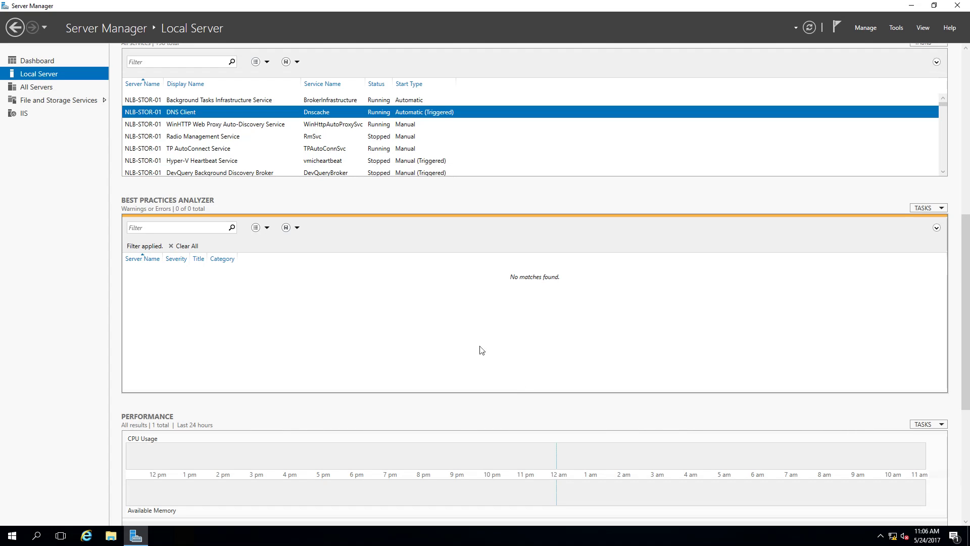
click(939, 209)
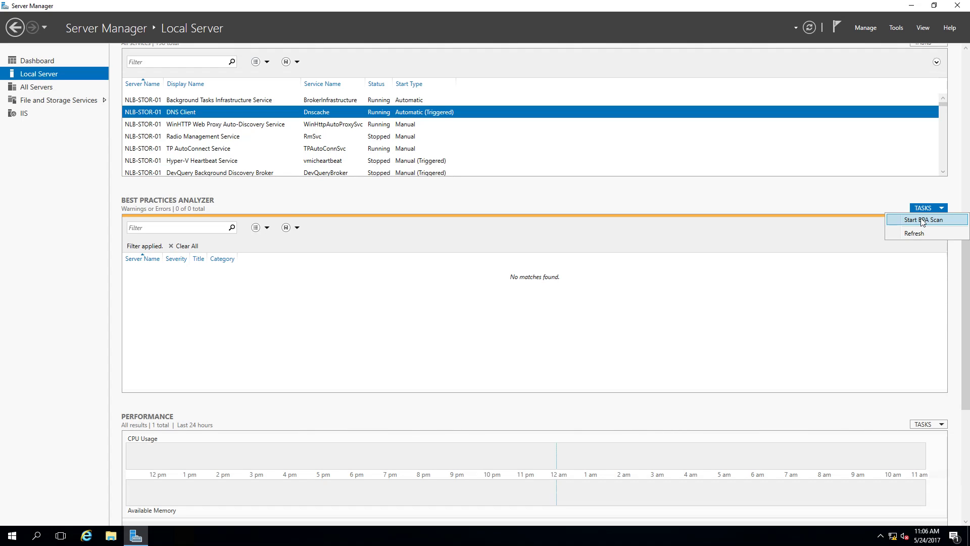
click(810, 207)
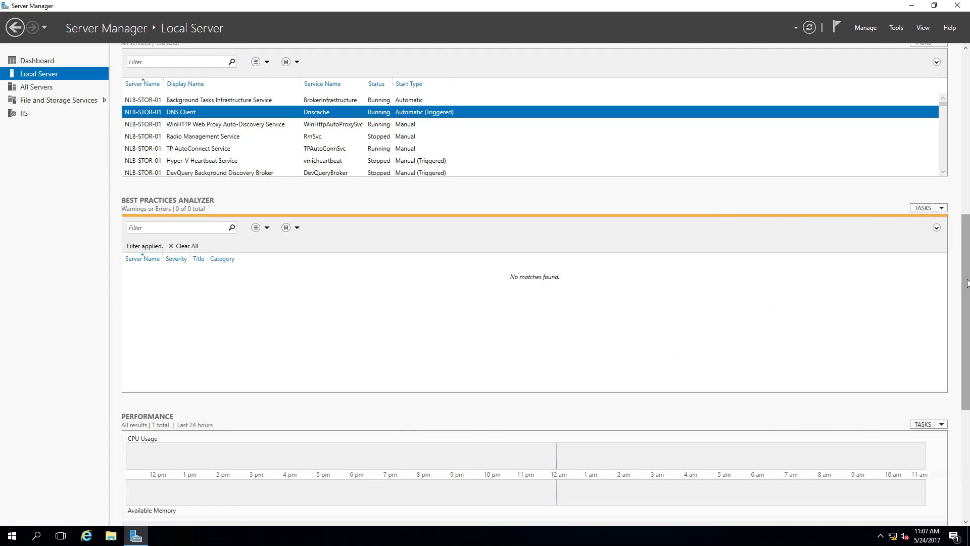
- Review the CPU and memory thresholds in the local server's Configure Performance Alerts dialog and close it without saving
drag(967, 283, 968, 409)
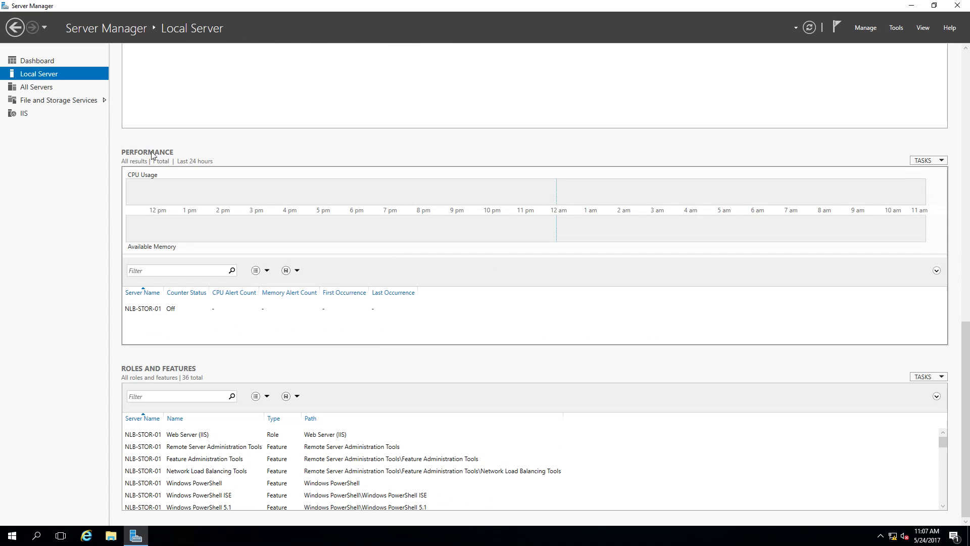
click(940, 160)
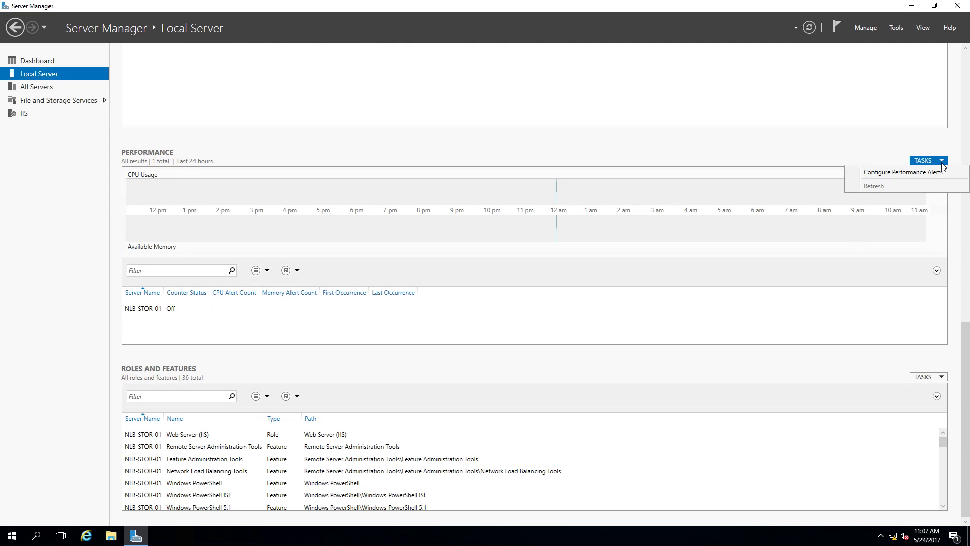
click(927, 176)
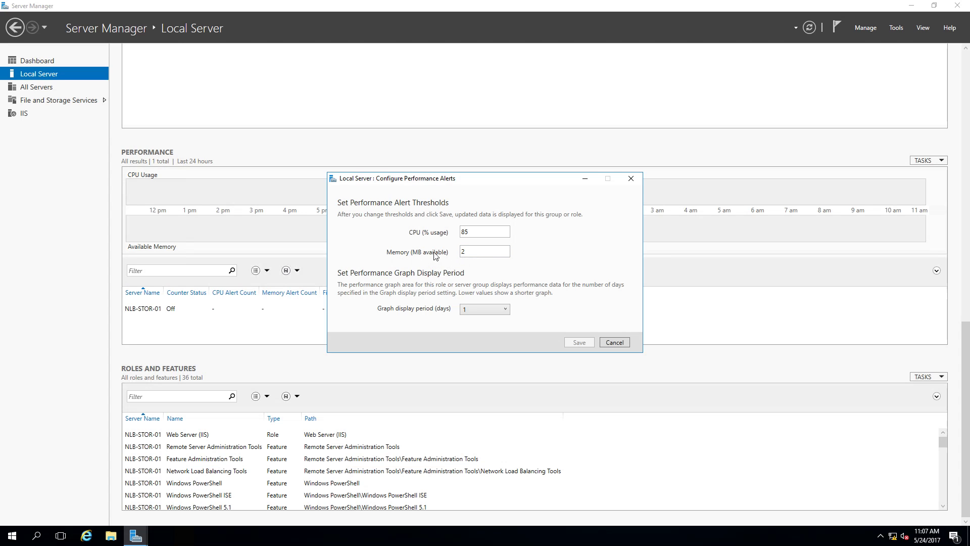
double_click(463, 251)
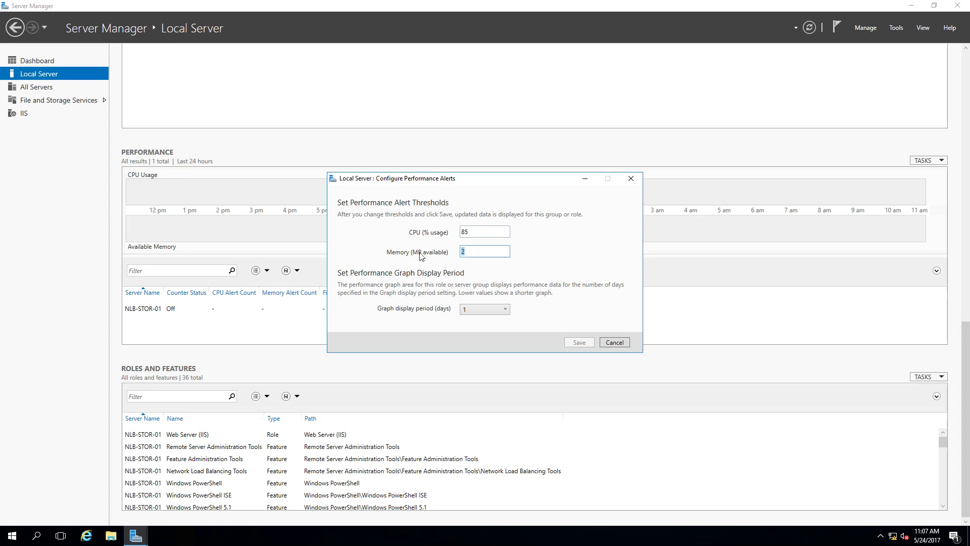
click(631, 179)
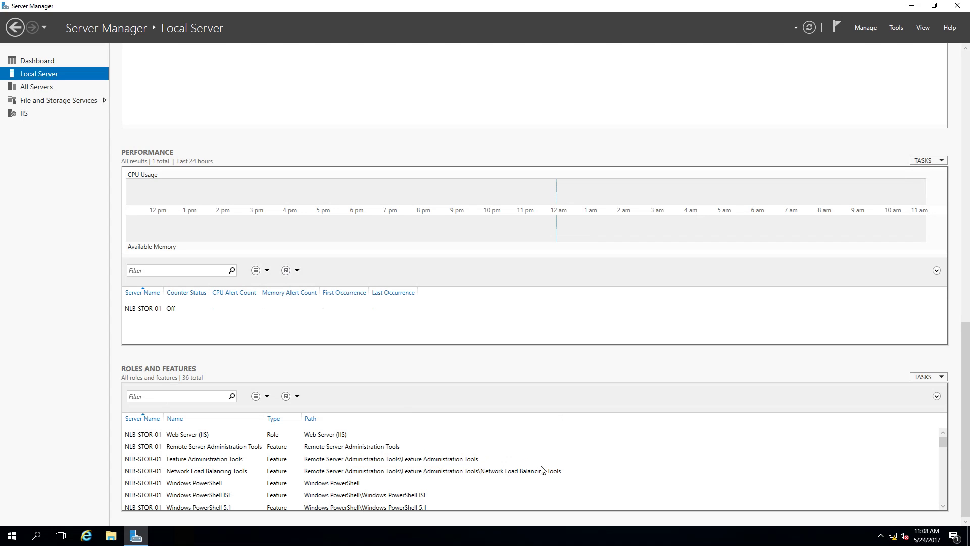
- View the actions available for Remote Server Administration Tools under Roles and Features without removing the feature
mouse_move(944, 448)
mouse_down()
mouse_move(948, 505)
mouse_move(942, 442)
mouse_up()
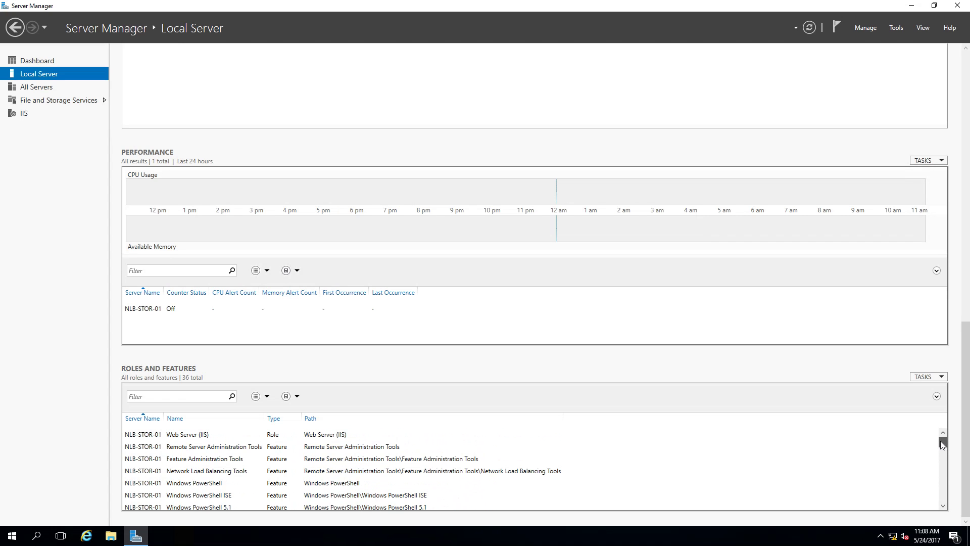
right_click(343, 448)
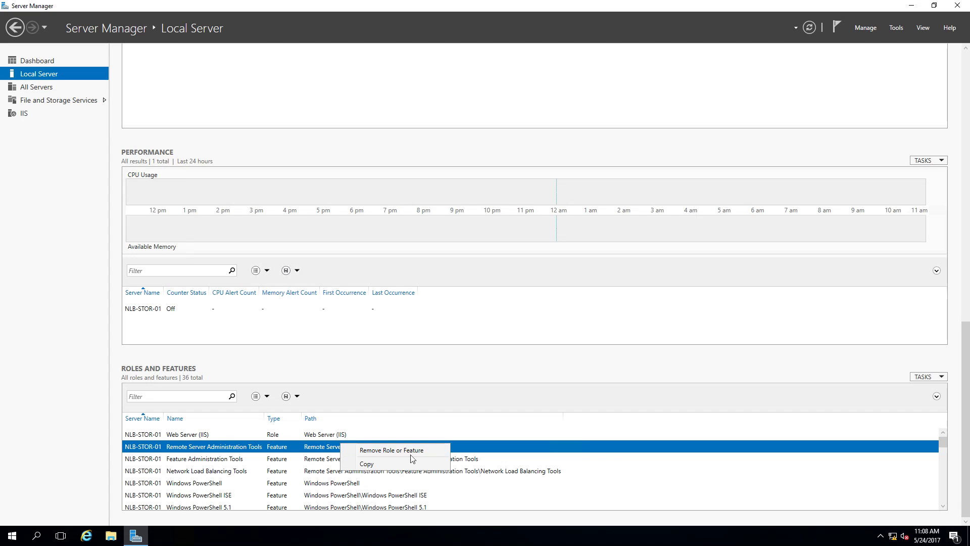
click(657, 381)
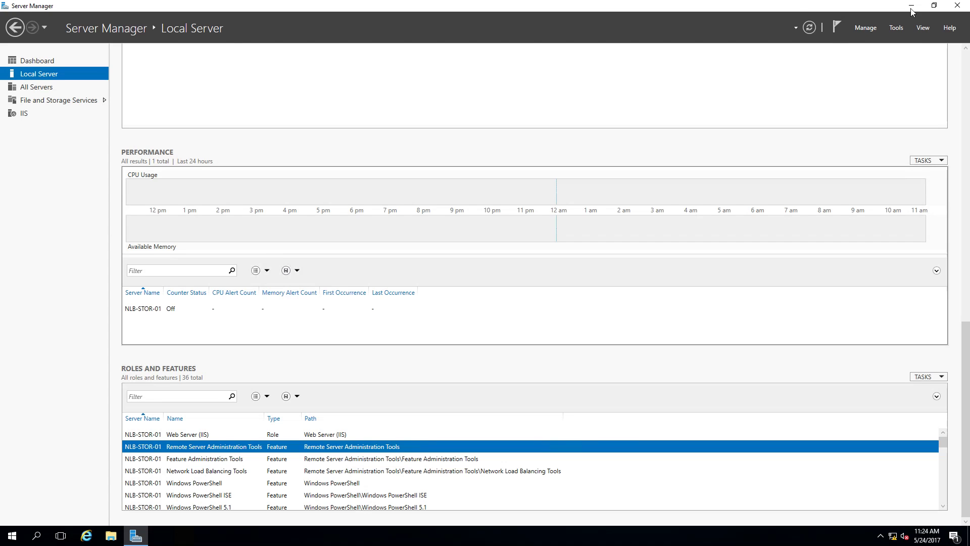
- Minimize Server Manager, search Windows for "perfmon", and open Performance Monitor
click(911, 8)
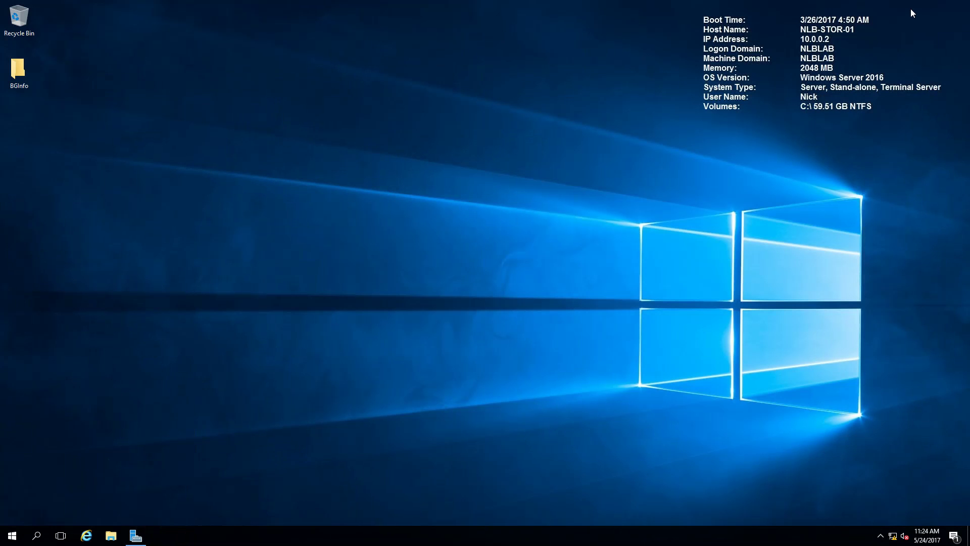
click(12, 535)
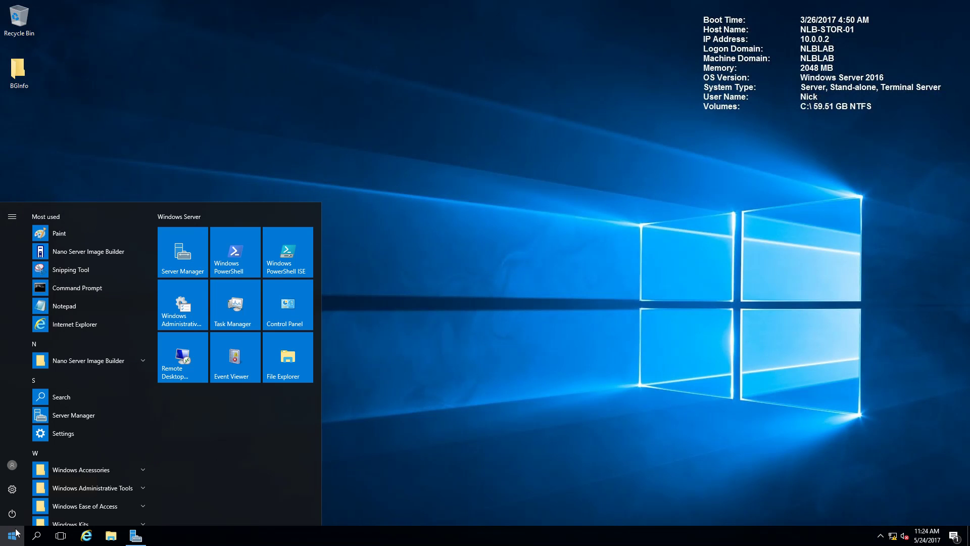
text(per)
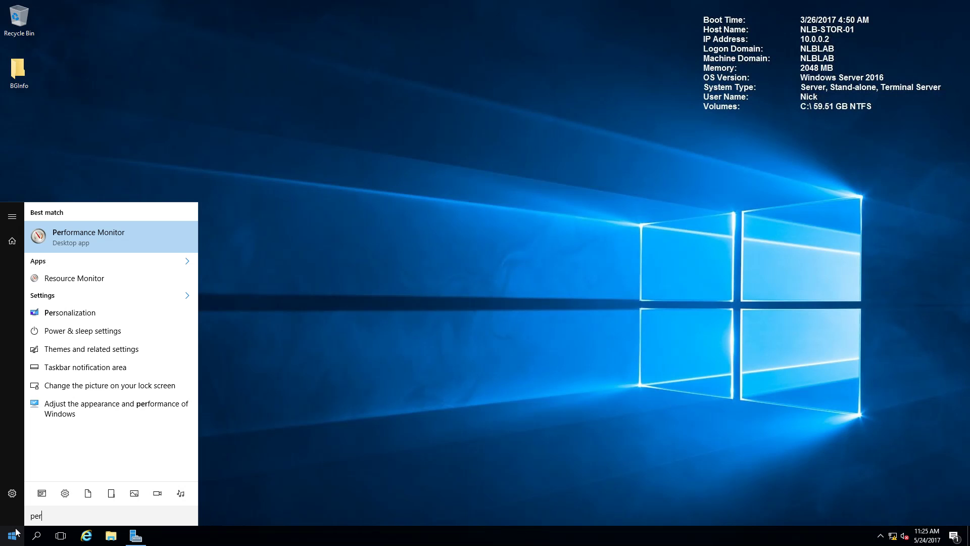
text(fmon)
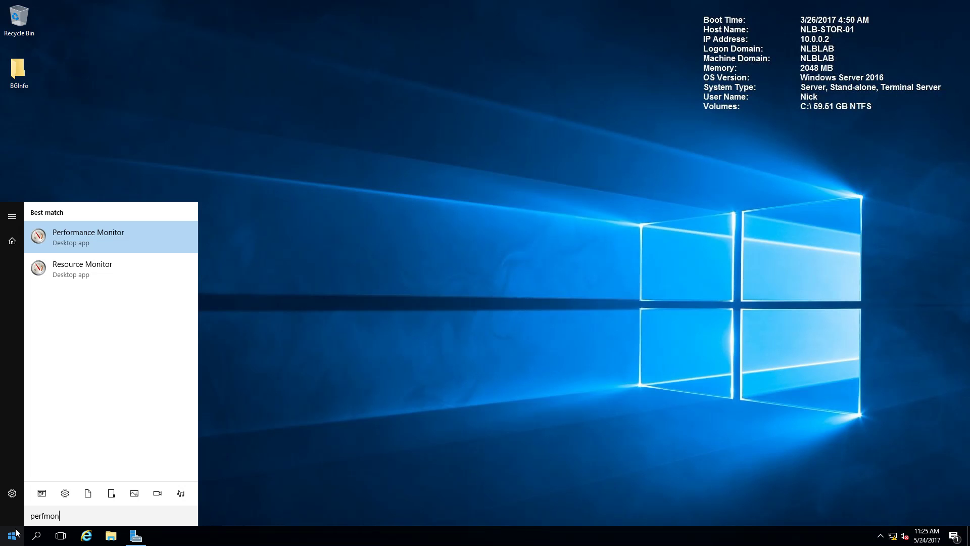
key(Return)
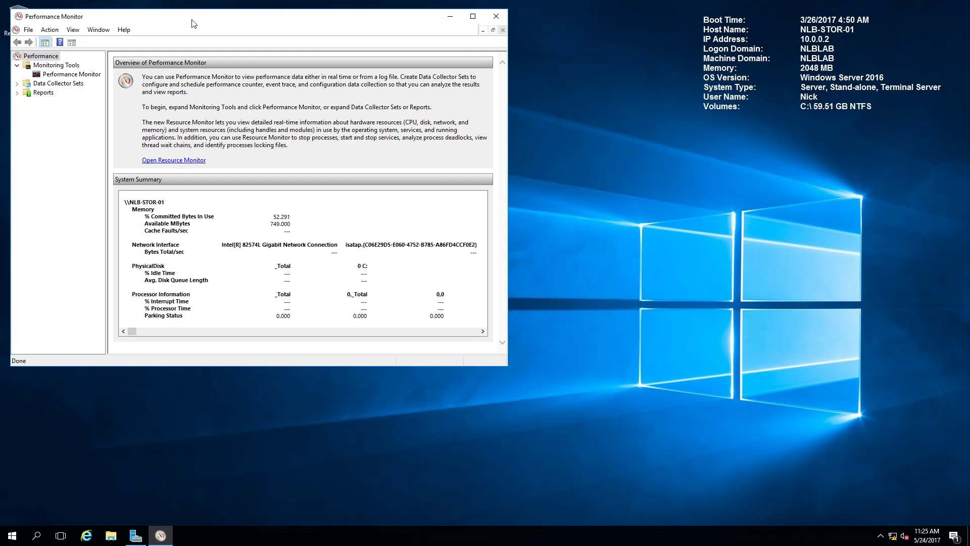
- Show the real-time counter graph under Monitoring Tools and maximize the Performance Monitor window
drag(212, 23, 424, 106)
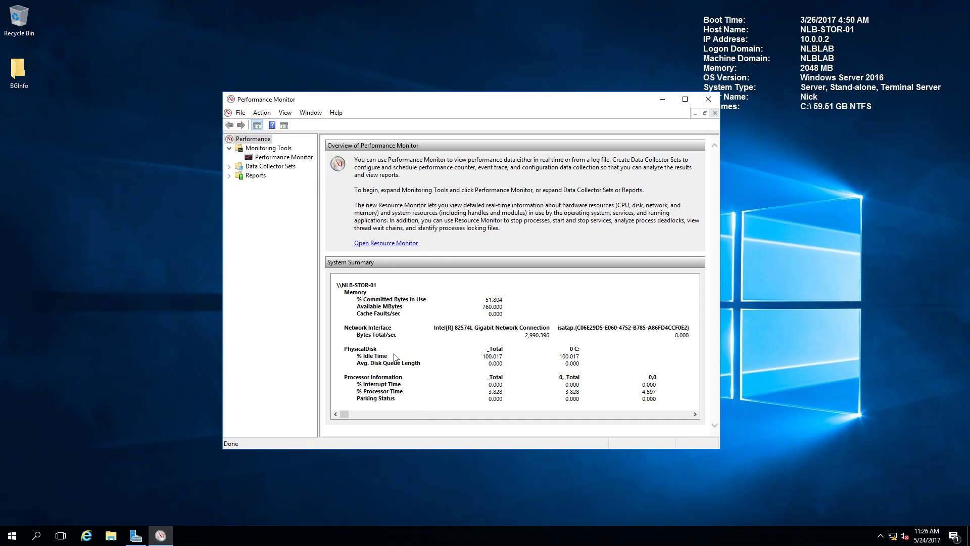
click(281, 157)
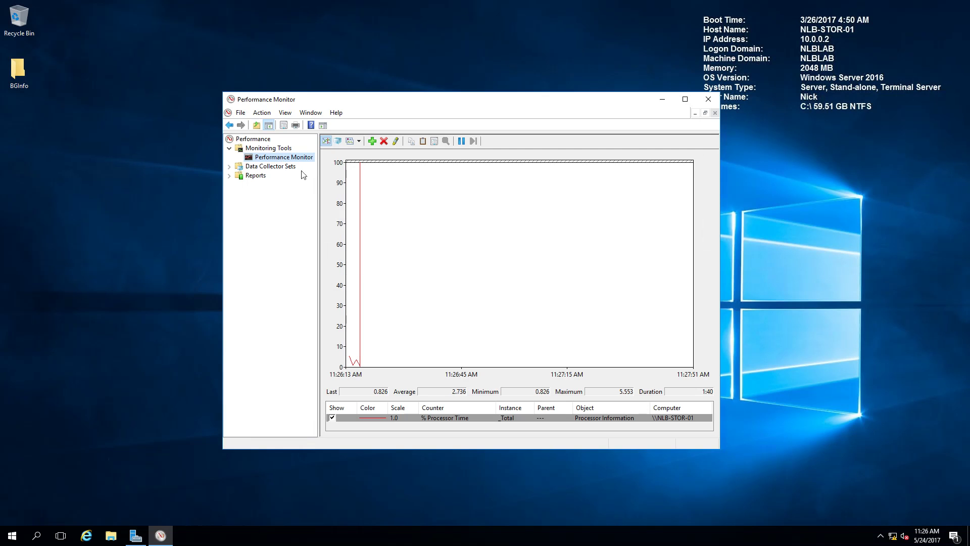
click(686, 99)
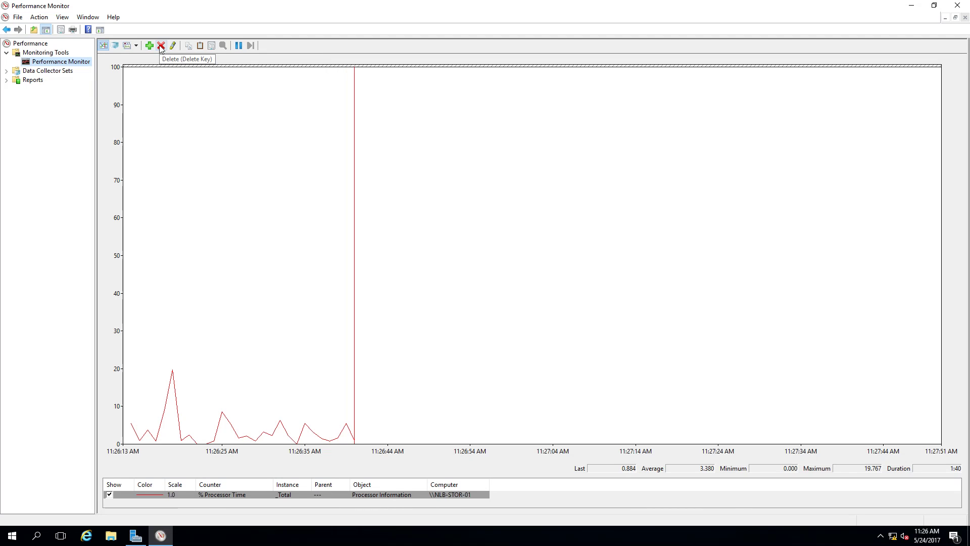
- Cycle the graph type through histogram bar and report and back to line
click(132, 48)
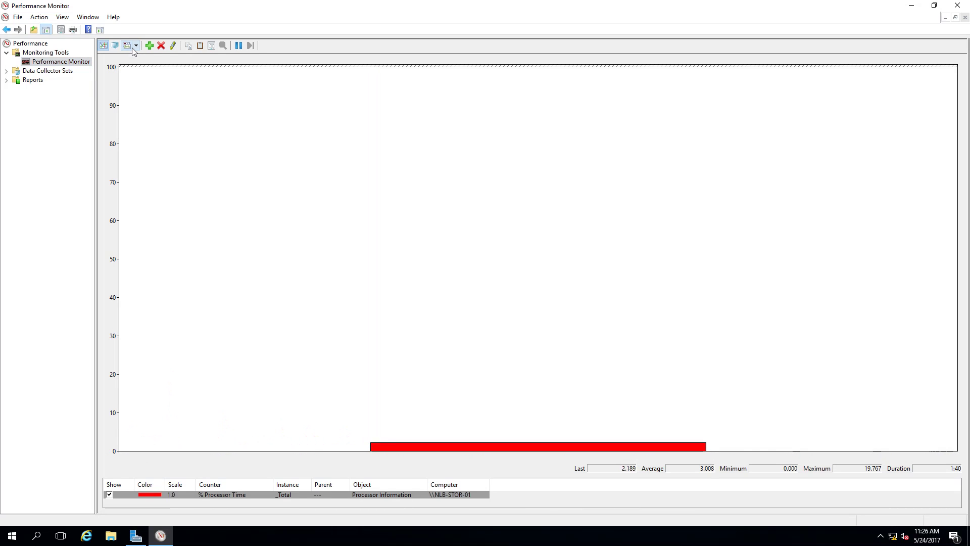
click(133, 49)
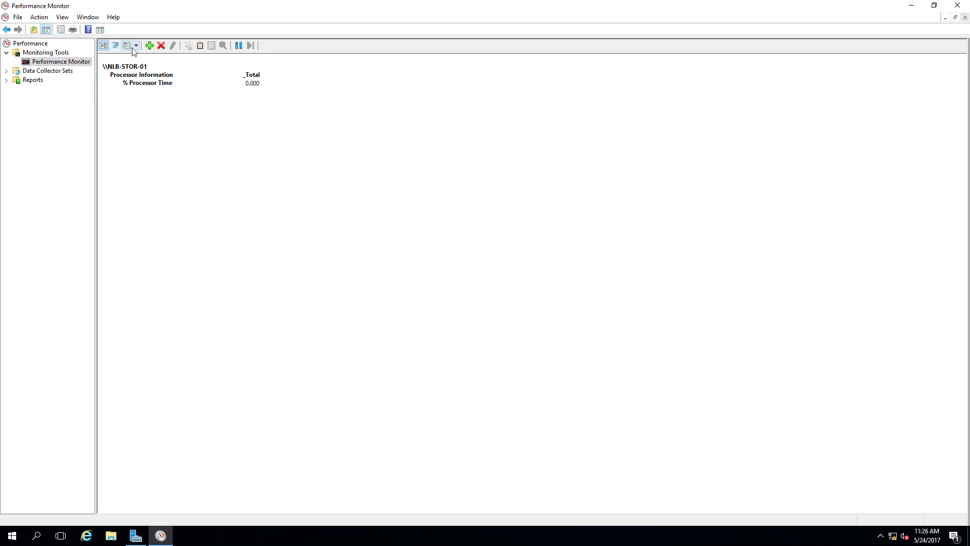
click(133, 49)
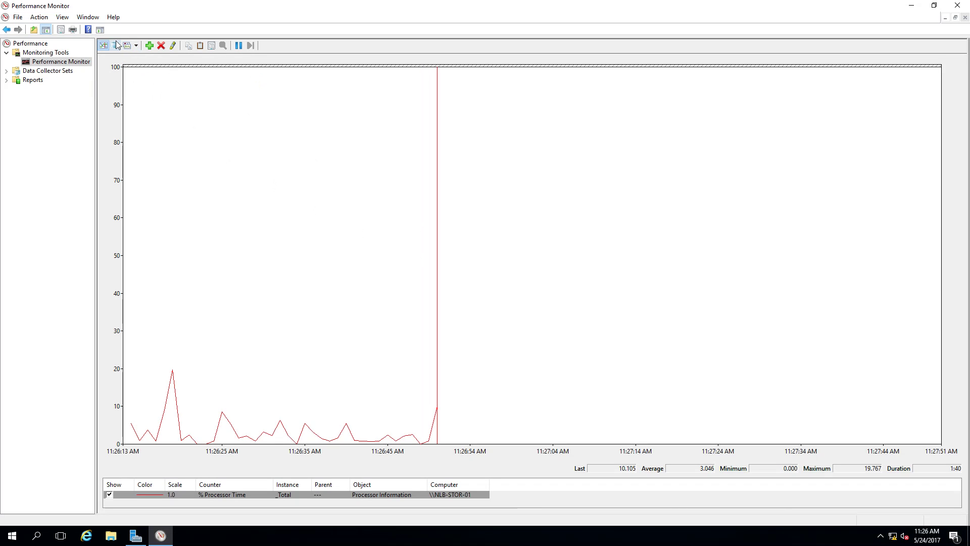
- Open the Performance Monitor properties and review the General settings and the data source options
click(116, 45)
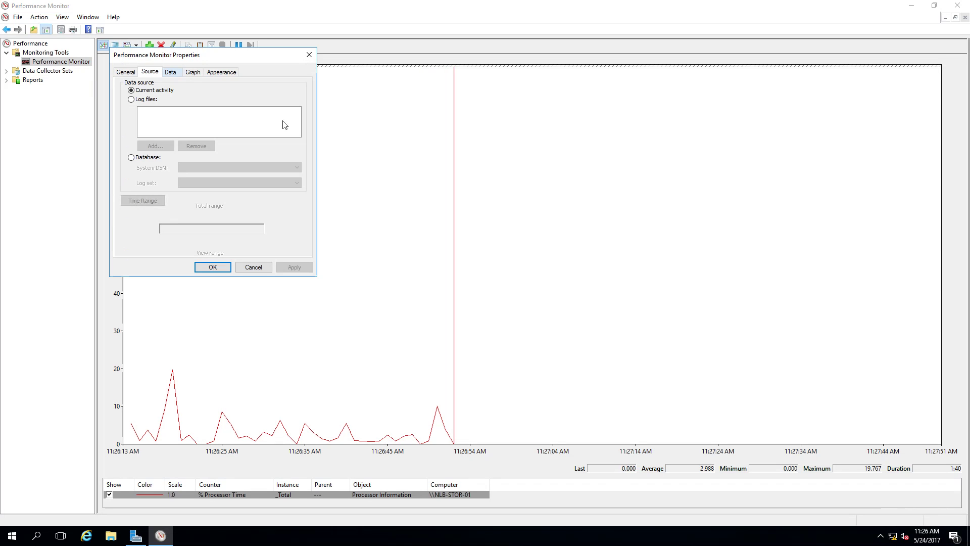
click(132, 70)
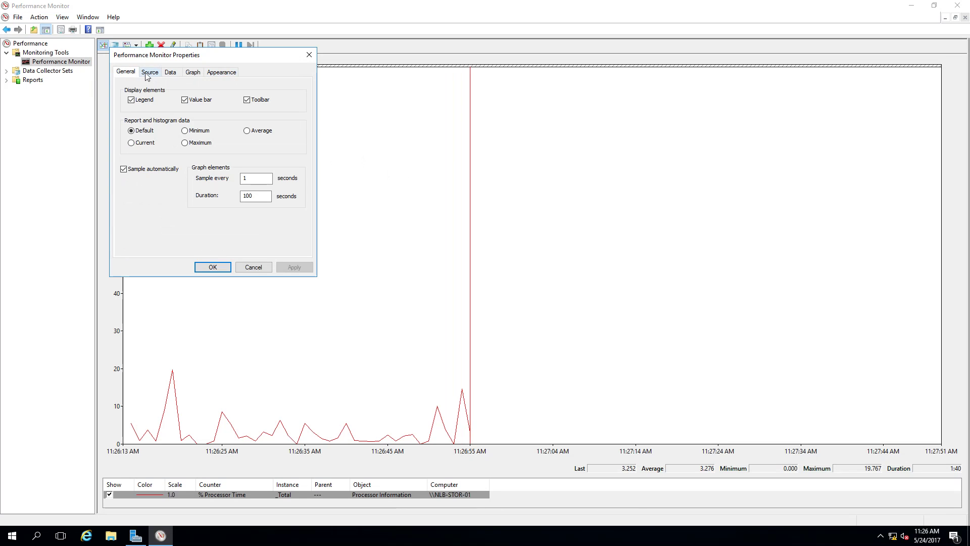
click(149, 74)
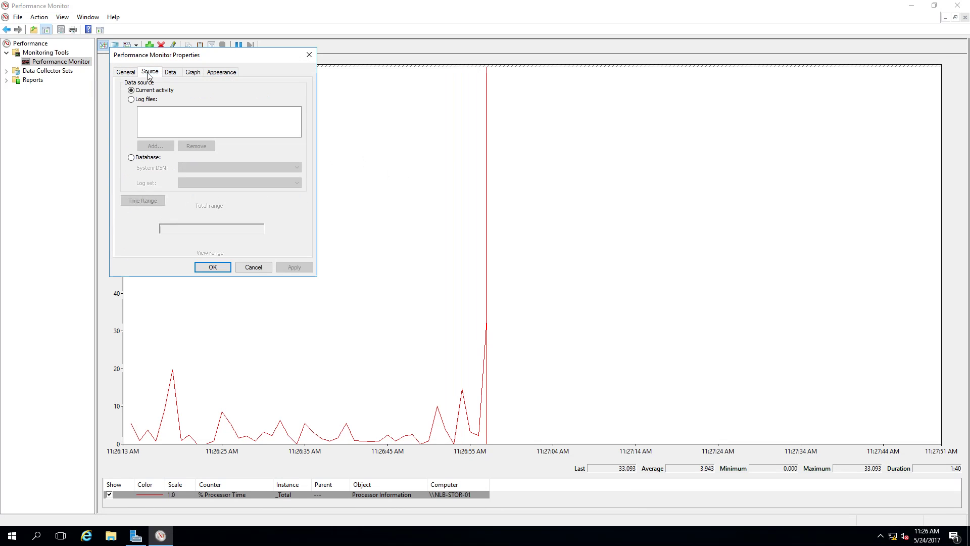
- Set the color of the % Processor Time counter to green and apply the properties
click(172, 73)
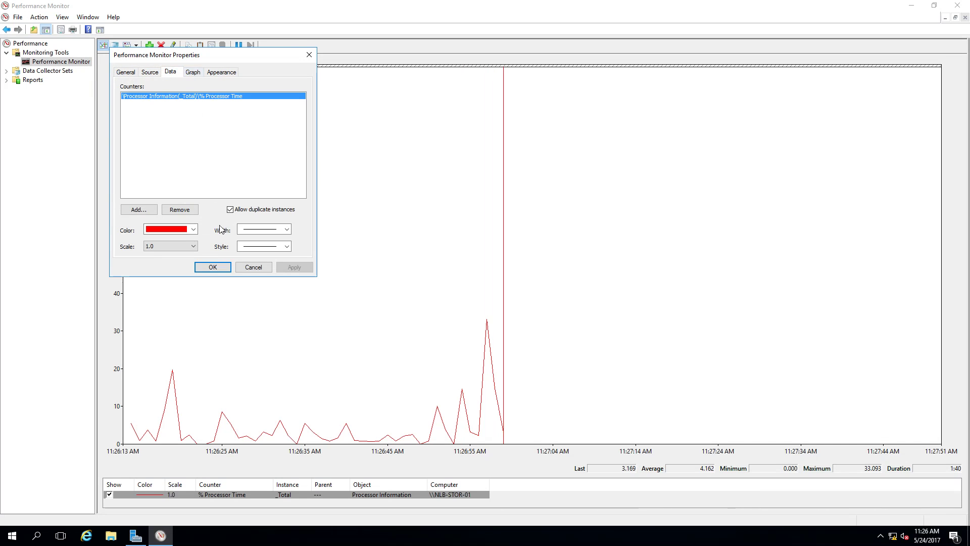
click(193, 230)
click(188, 248)
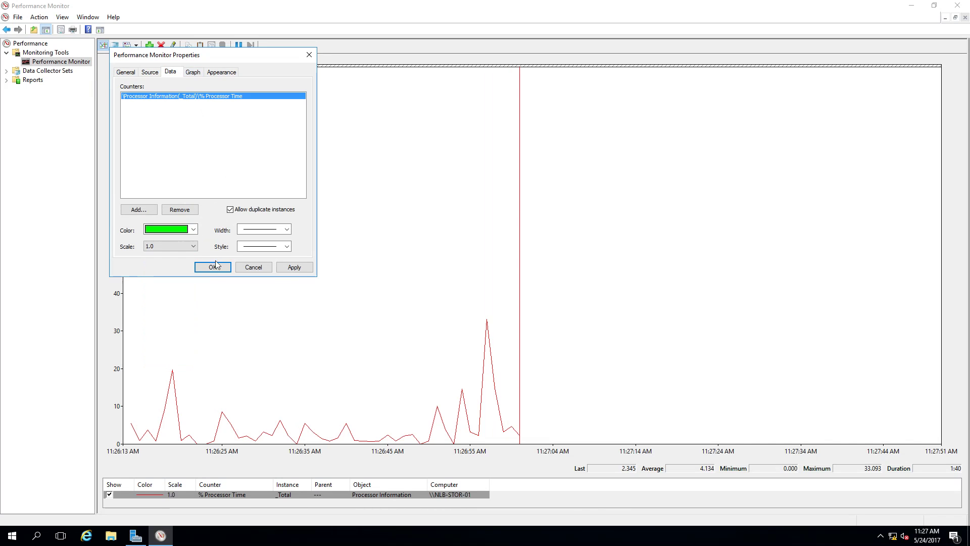
click(216, 266)
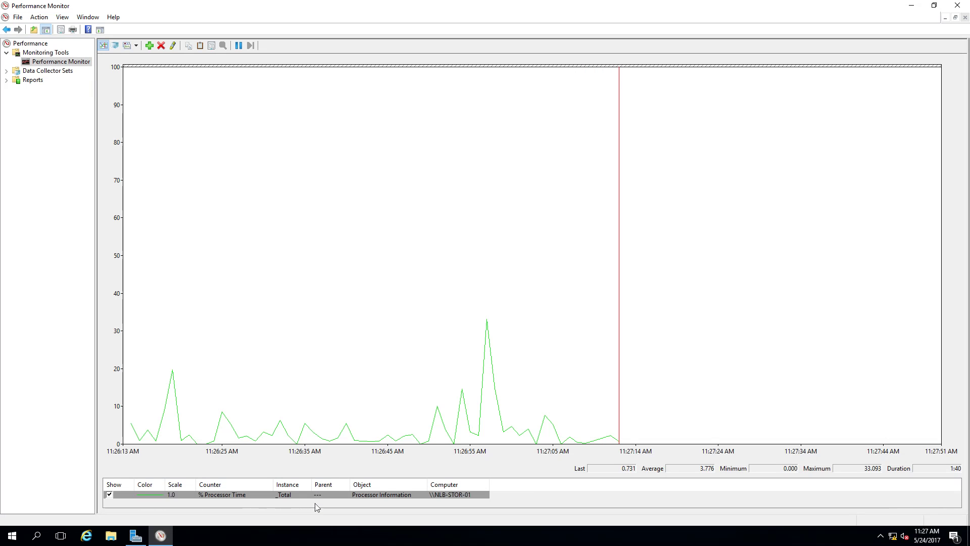
- Open the counter selection for the local computer and add the Page Writes/sec counter from the Memory object
right_click(316, 506)
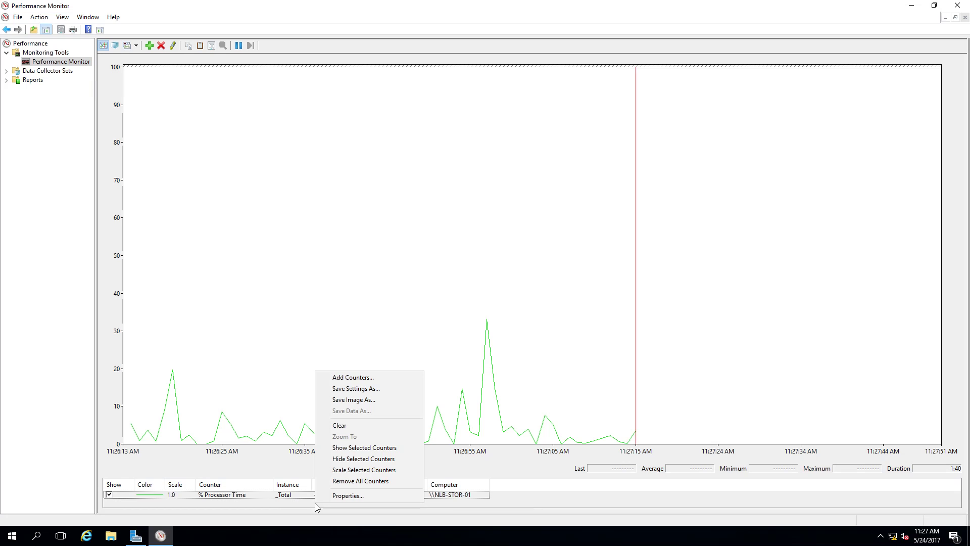
click(363, 378)
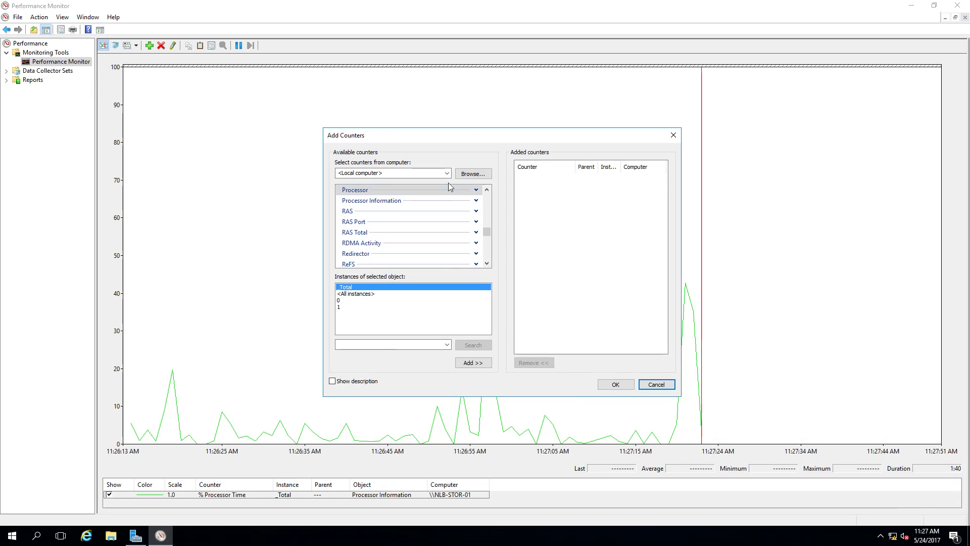
drag(488, 232, 490, 195)
drag(488, 263, 490, 264)
scroll(439, 234, down, 10)
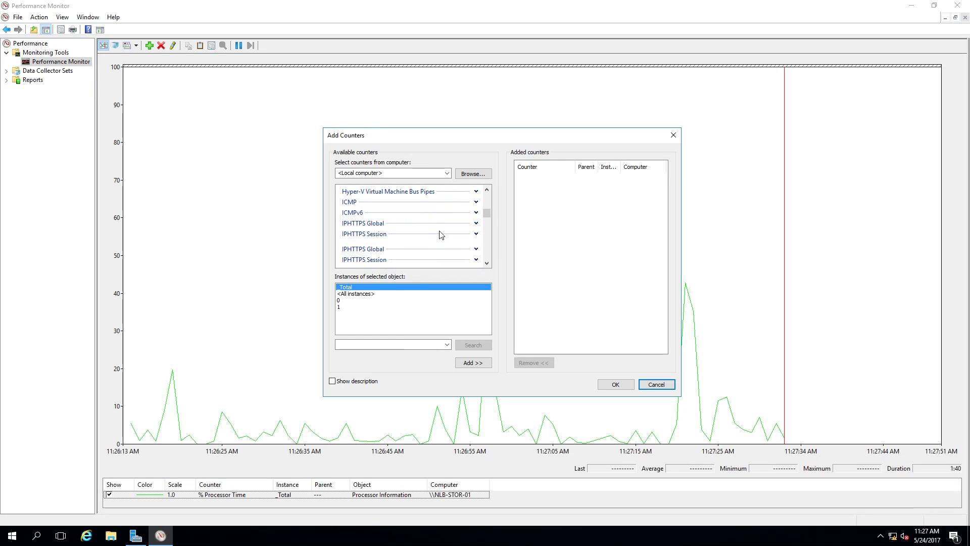
scroll(441, 233, down, 4)
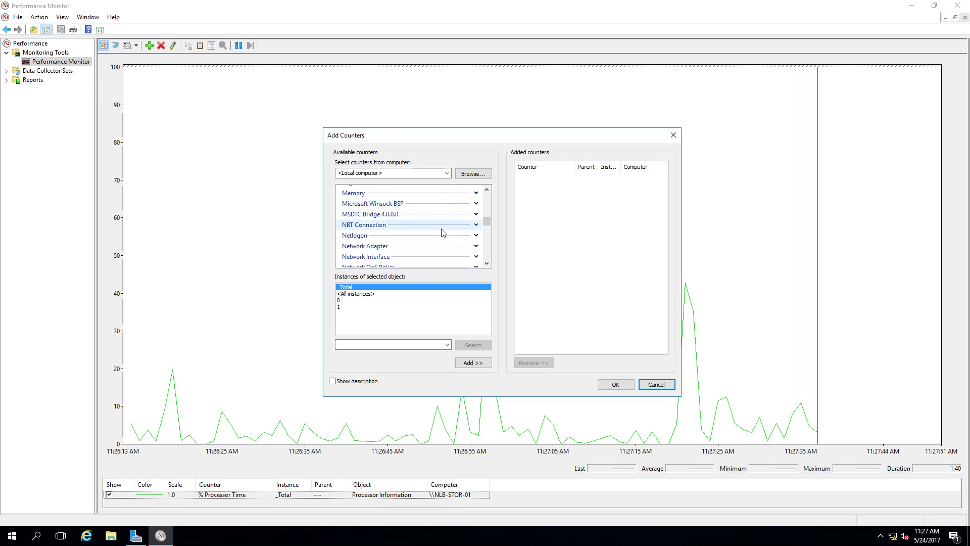
click(476, 193)
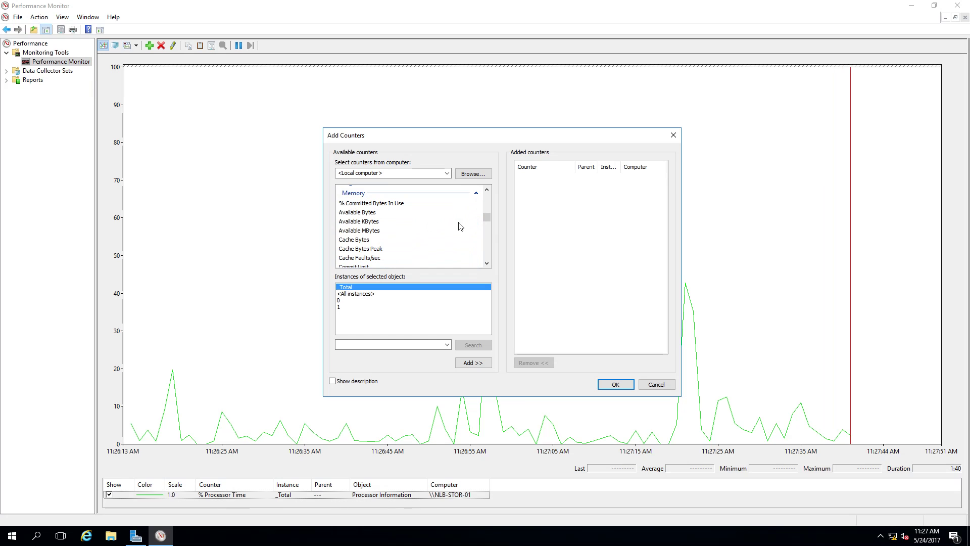
scroll(460, 226, down, 1)
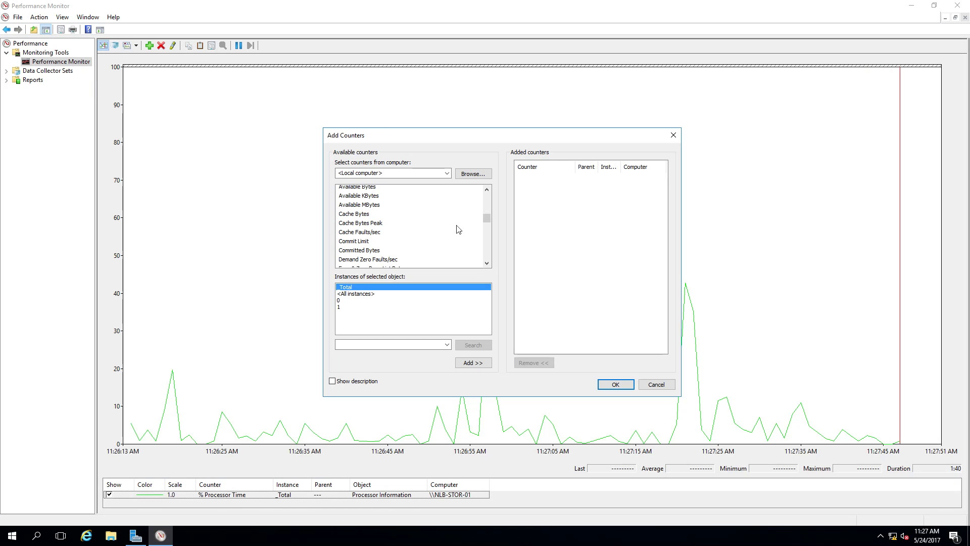
scroll(440, 233, down, 1)
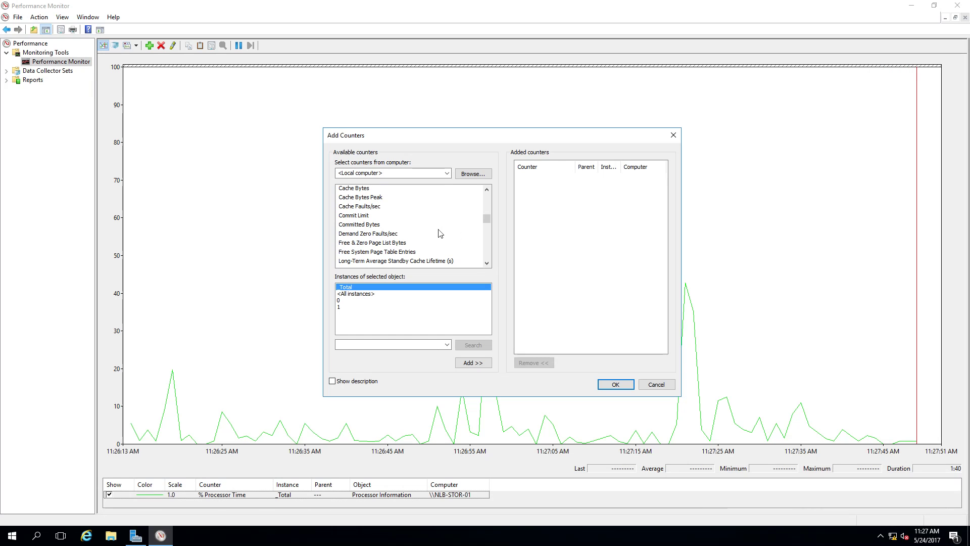
scroll(439, 250, down, 2)
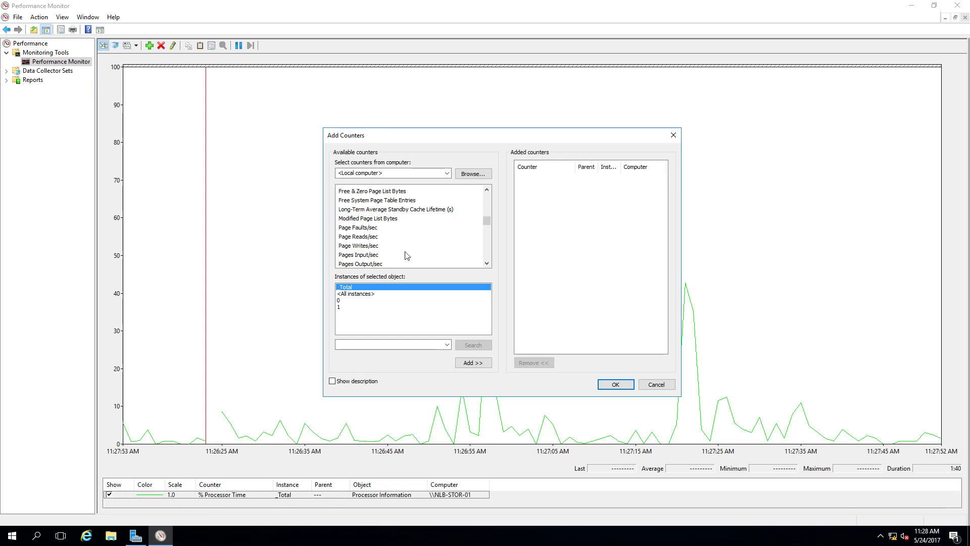
click(363, 246)
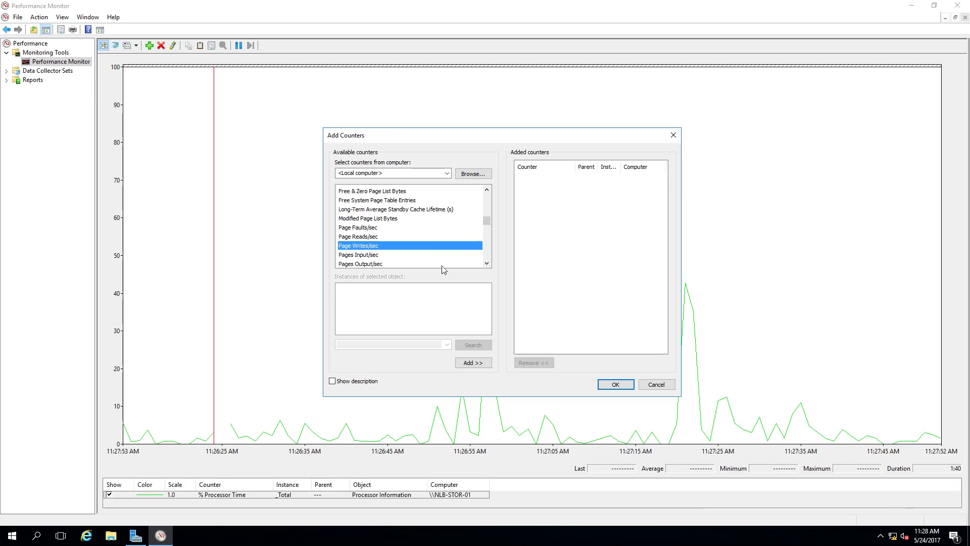
click(473, 363)
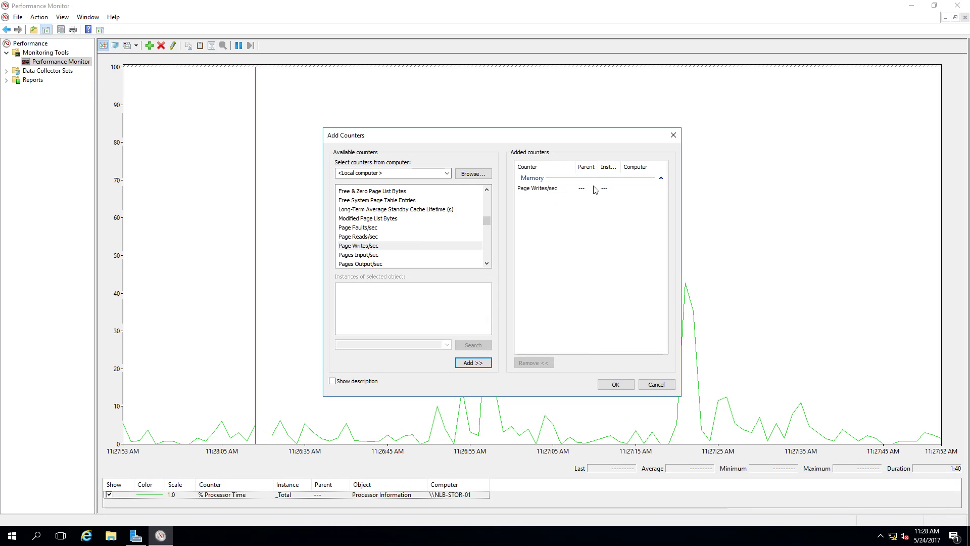
- Collapse the Memory object, expand LogicalDisk in the available counters and choose the C: instance
click(487, 262)
click(487, 262)
click(487, 262)
click(487, 263)
click(487, 263)
click(487, 263)
click(487, 263)
click(487, 262)
click(487, 263)
drag(489, 225, 488, 218)
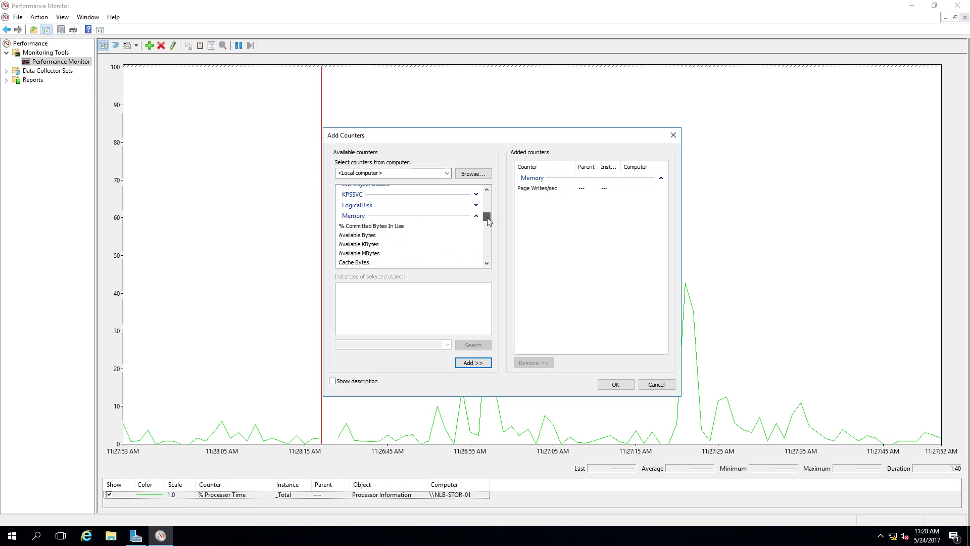
click(476, 216)
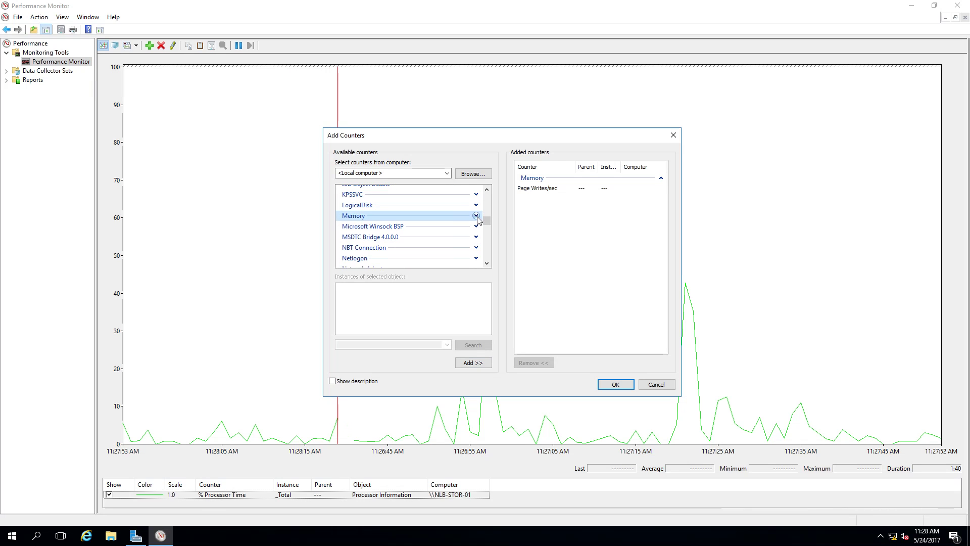
click(476, 204)
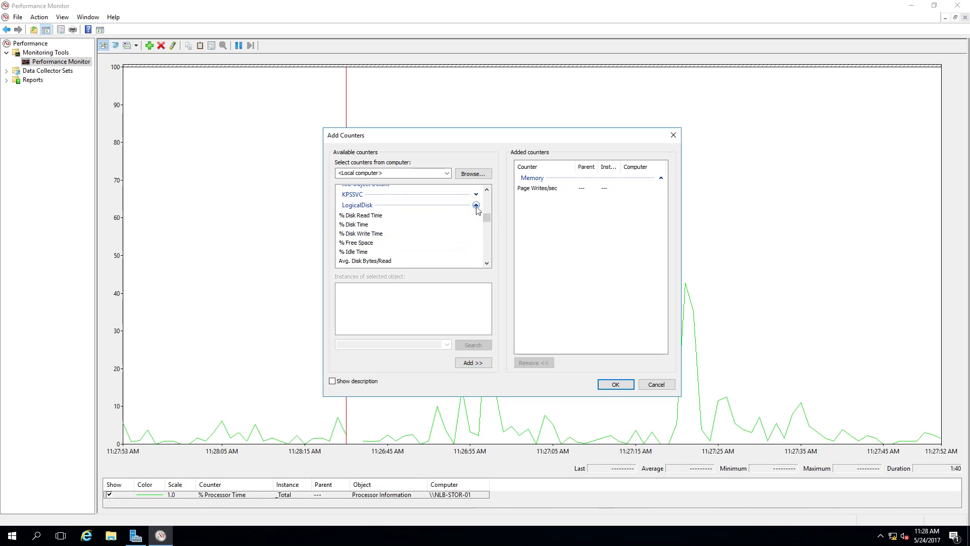
click(425, 225)
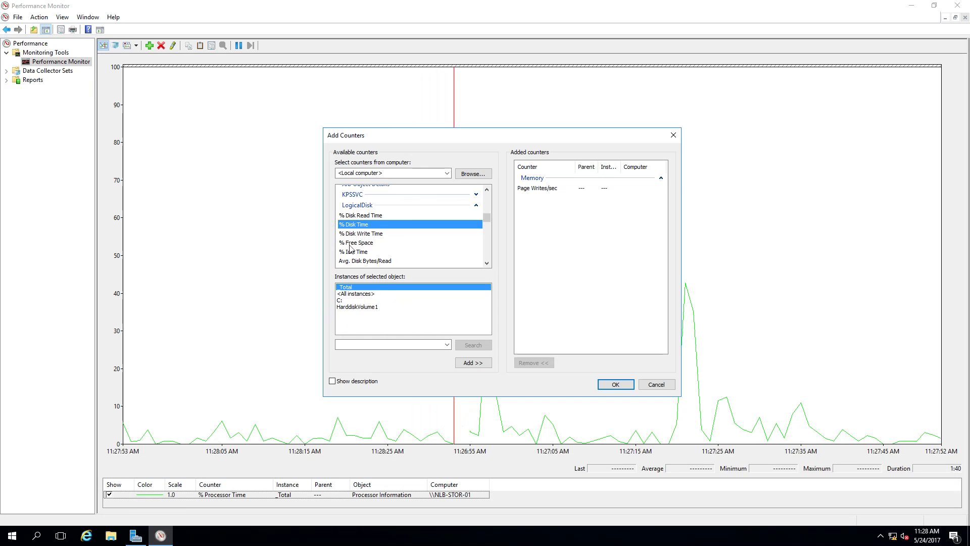
click(345, 300)
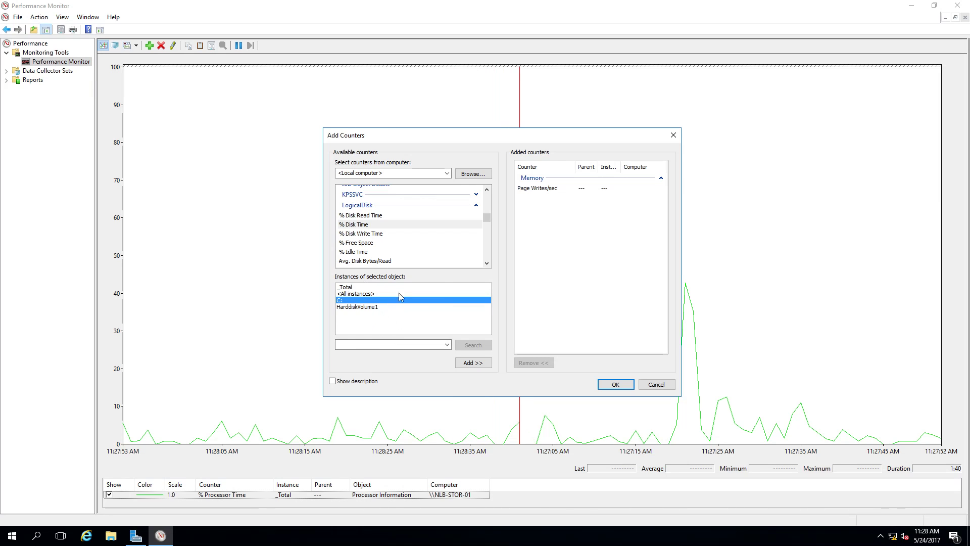
- Add the LogicalDisk counter Disk Writes/sec for the C: instance and confirm the added counters for the graph
click(487, 263)
click(487, 263)
click(486, 263)
click(486, 262)
click(487, 263)
click(487, 263)
click(486, 263)
click(487, 263)
click(487, 263)
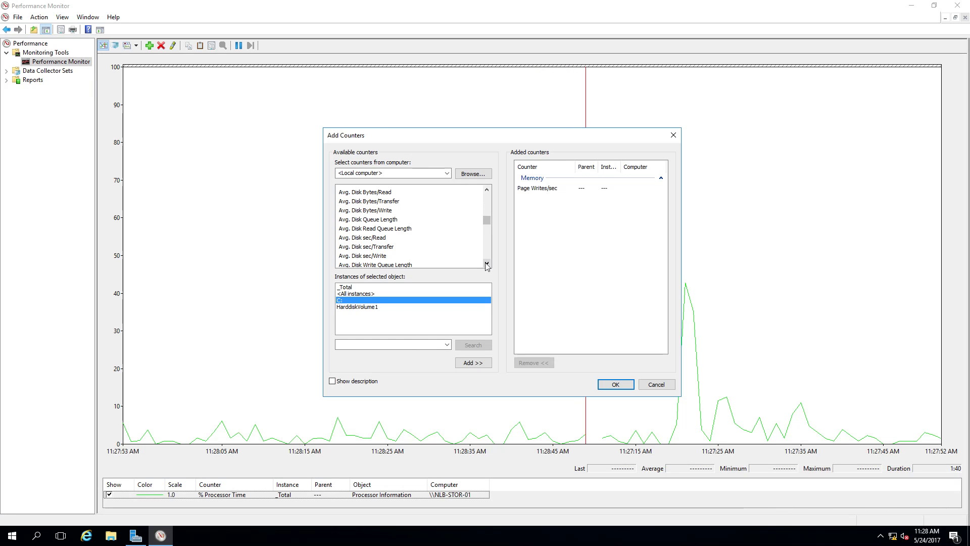
click(486, 264)
click(486, 263)
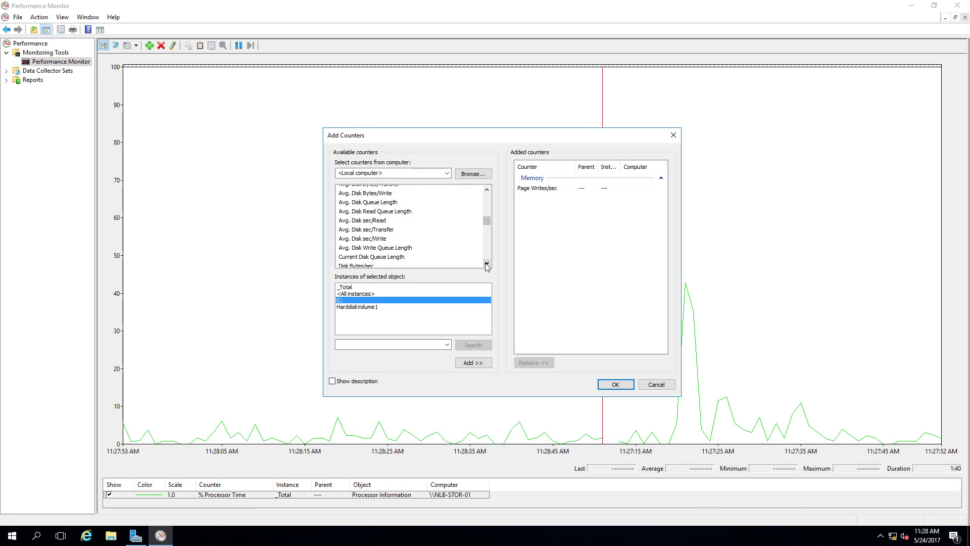
click(487, 263)
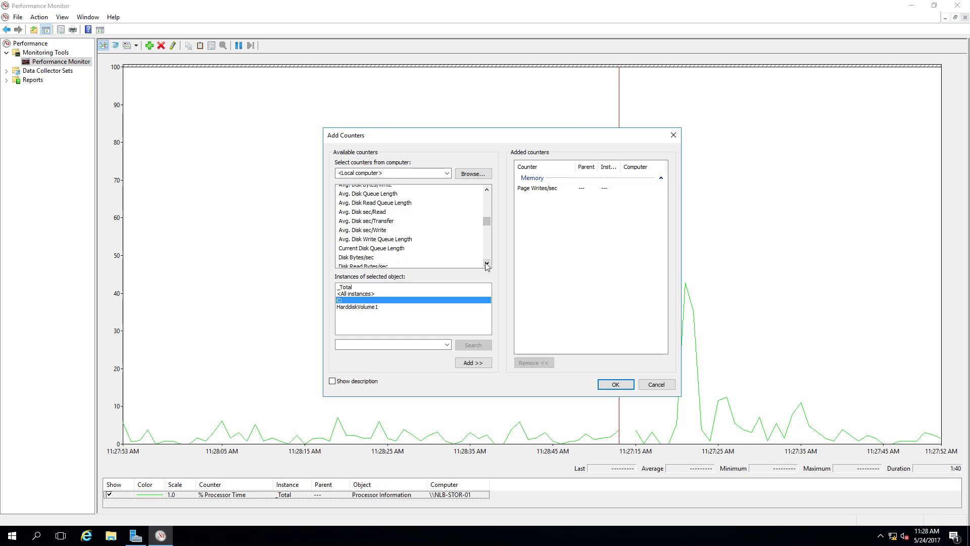
click(487, 263)
click(486, 263)
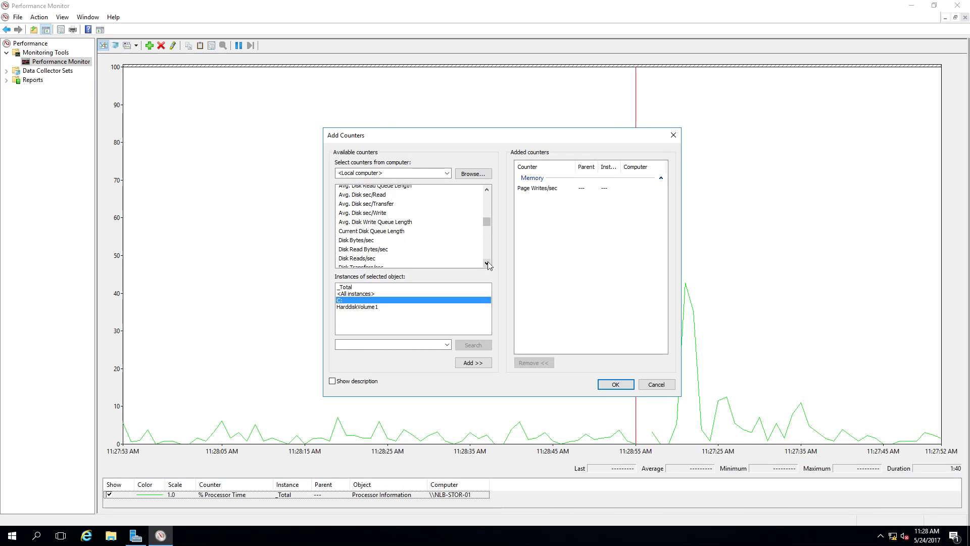
click(487, 263)
click(487, 263)
click(487, 264)
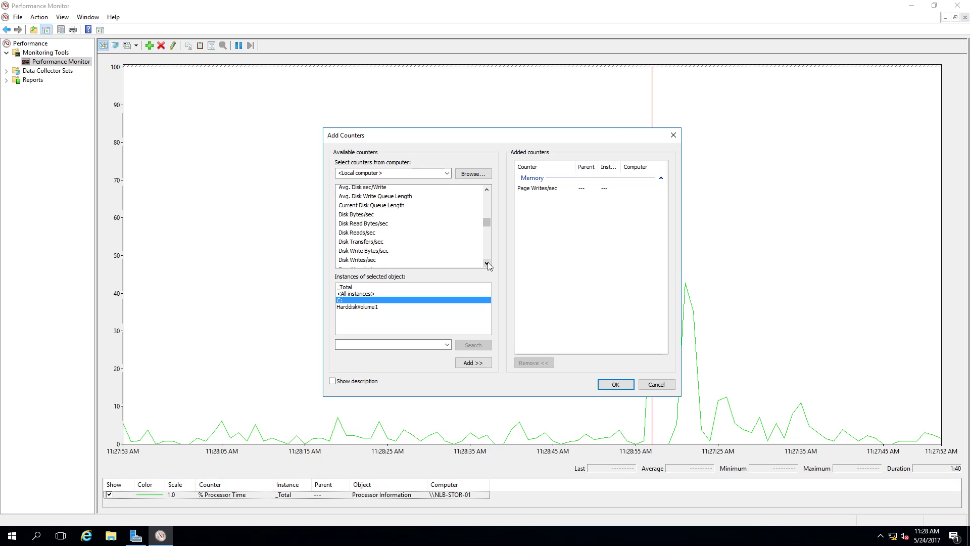
click(486, 264)
click(486, 263)
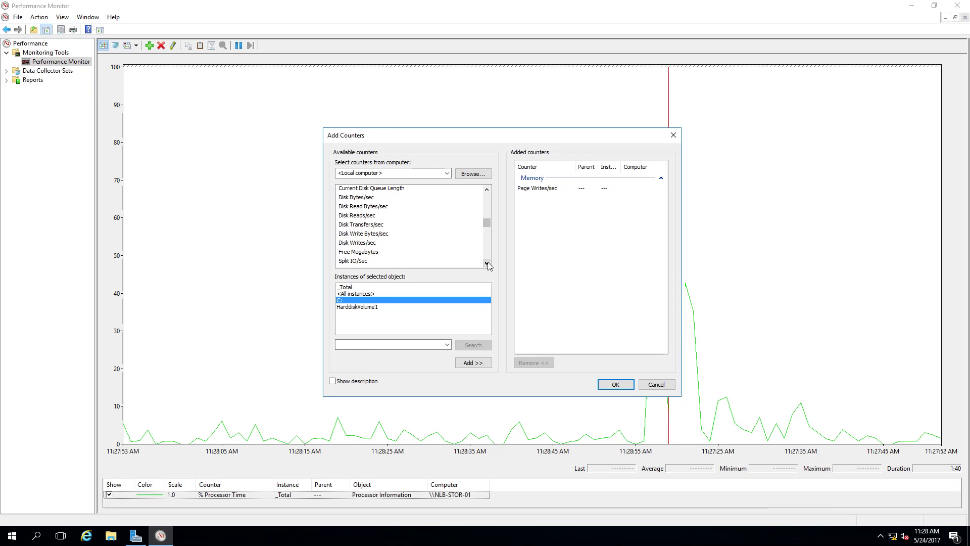
click(379, 243)
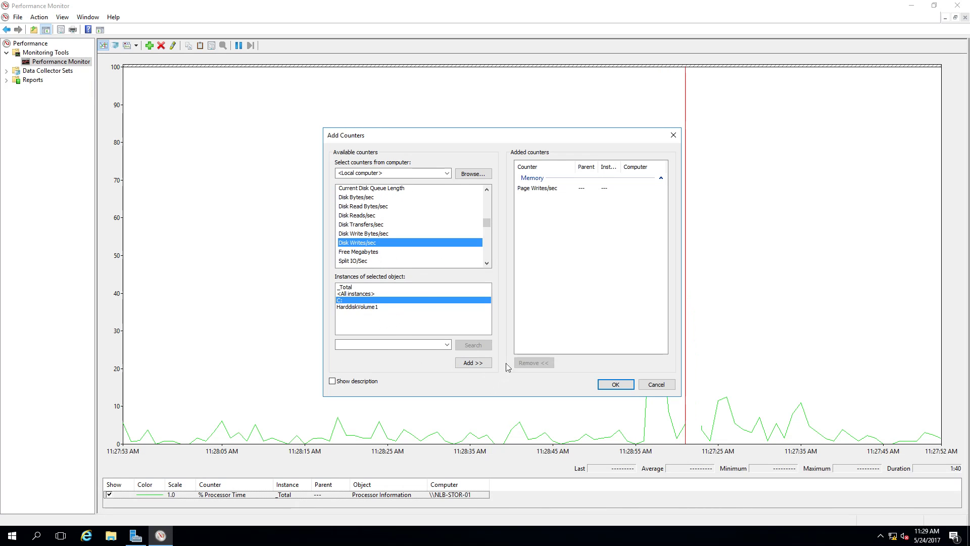
click(478, 363)
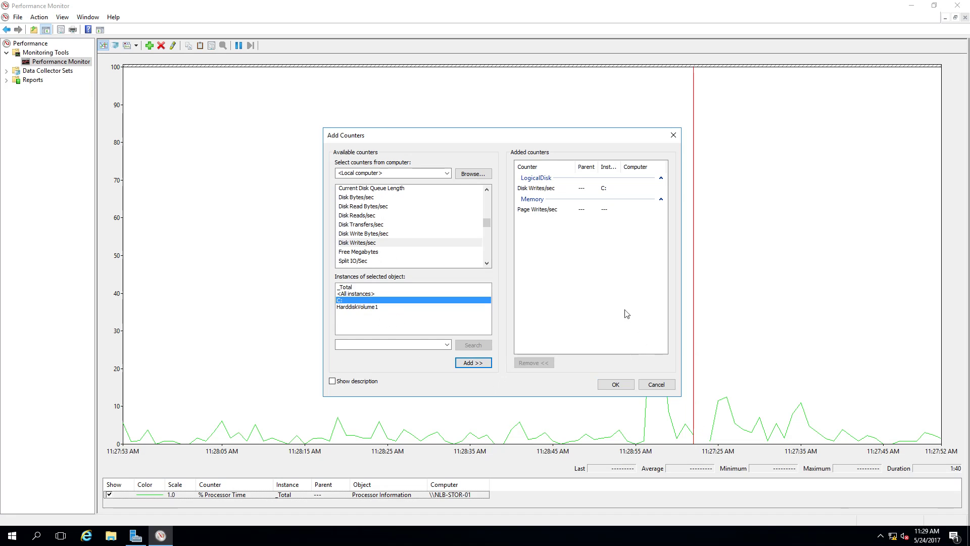
click(615, 384)
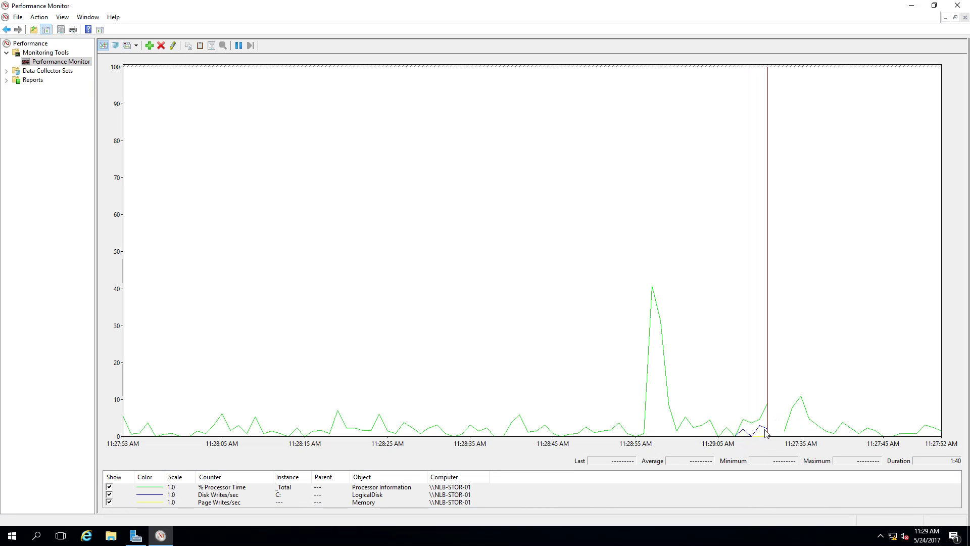
mouse_move(766, 439)
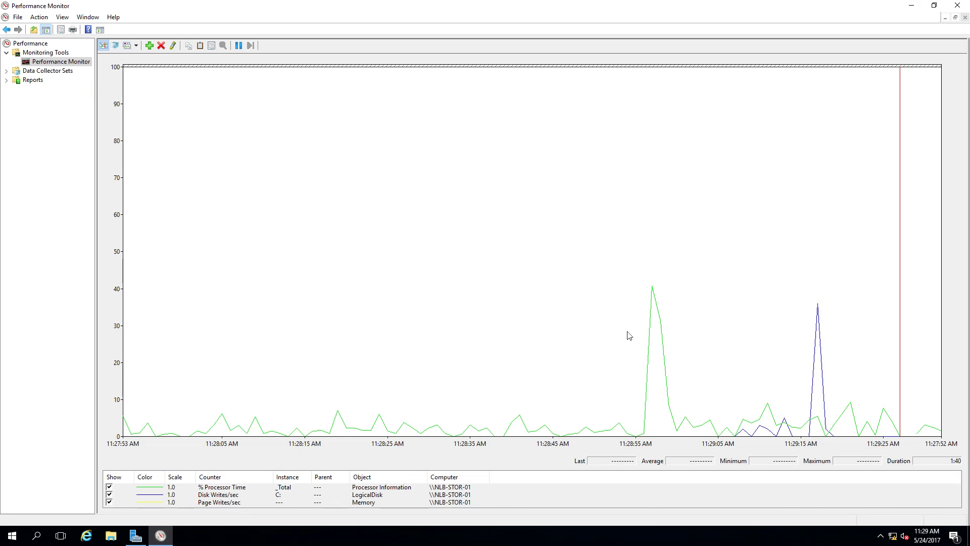
- Expand the System data collector sets, widen the tree pane and list the contents of System Diagnostics
click(7, 72)
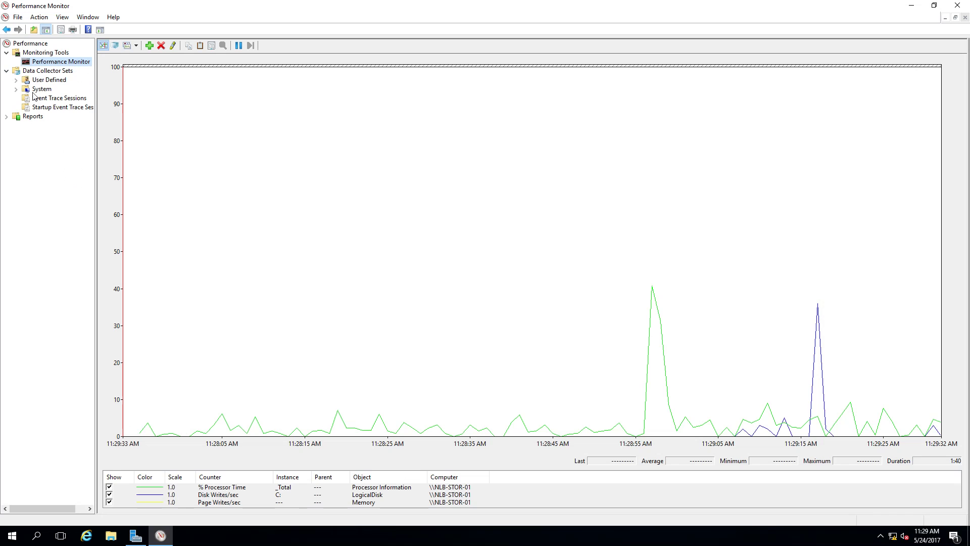
click(16, 89)
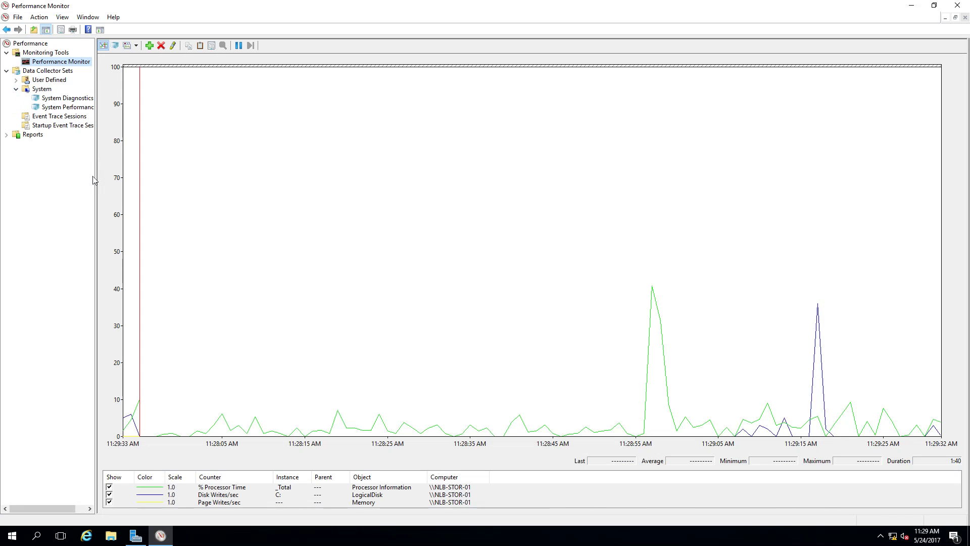
drag(94, 176, 159, 177)
click(76, 99)
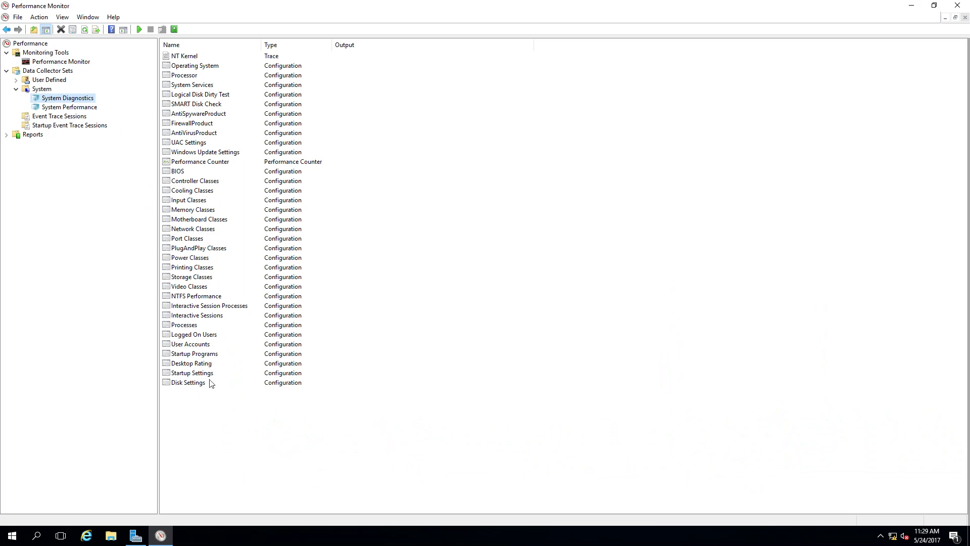
- Review the actions available for the System Diagnostics collector set, and show the contents of System Performance
right_click(187, 76)
right_click(74, 101)
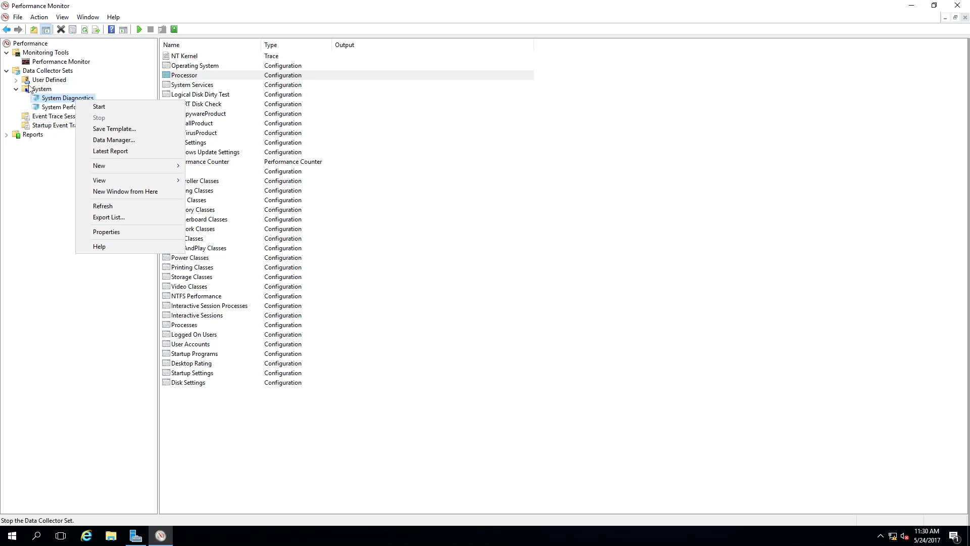
click(50, 107)
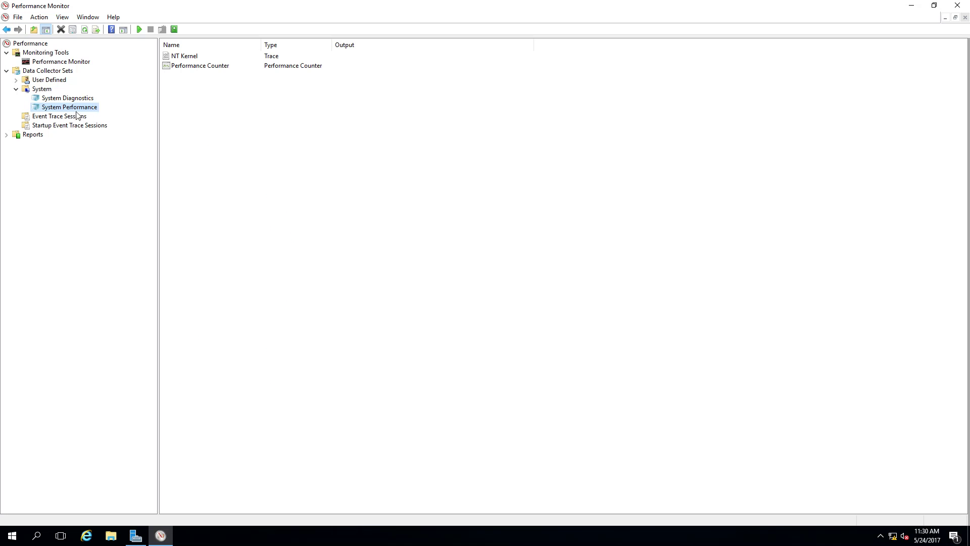
- Expand the User Defined data collector sets and review the Server Manager Performance Monitor set's contents and available actions
click(48, 82)
click(15, 80)
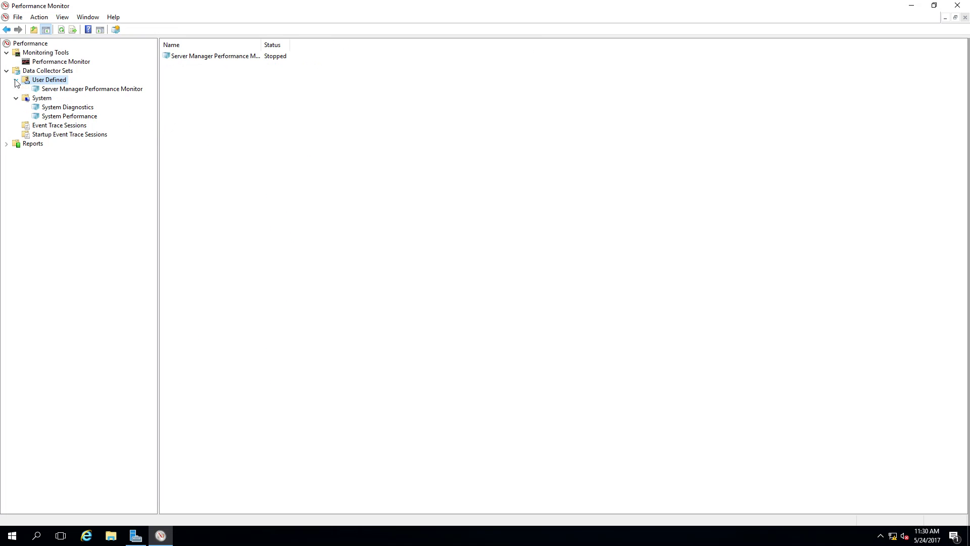
click(72, 89)
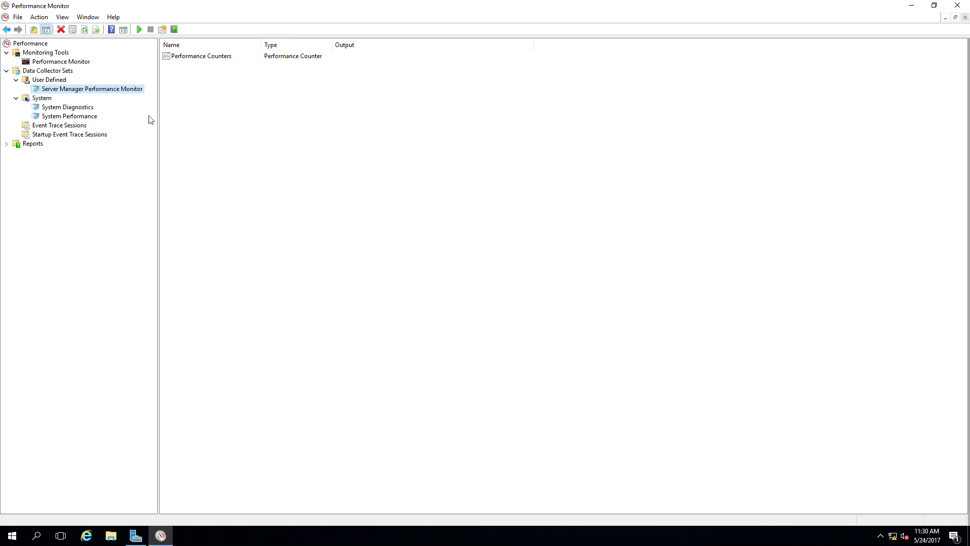
right_click(61, 91)
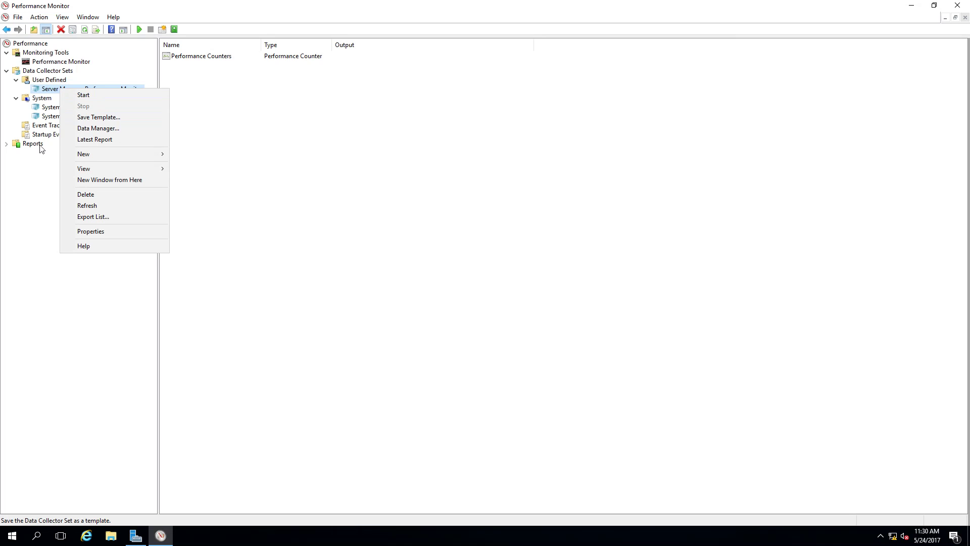
click(44, 175)
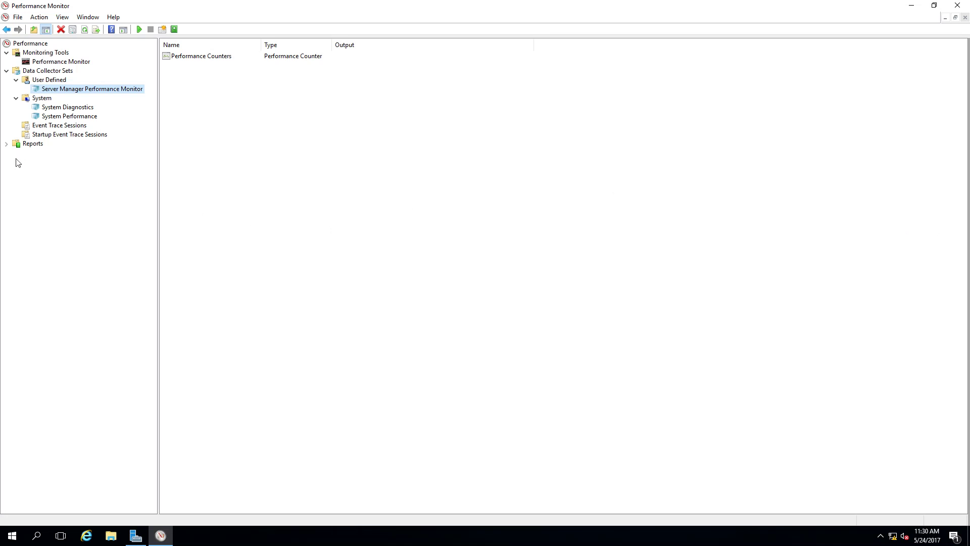
- Expand Reports with its User Defined and System groups to show the report folders
click(6, 144)
click(17, 153)
click(16, 171)
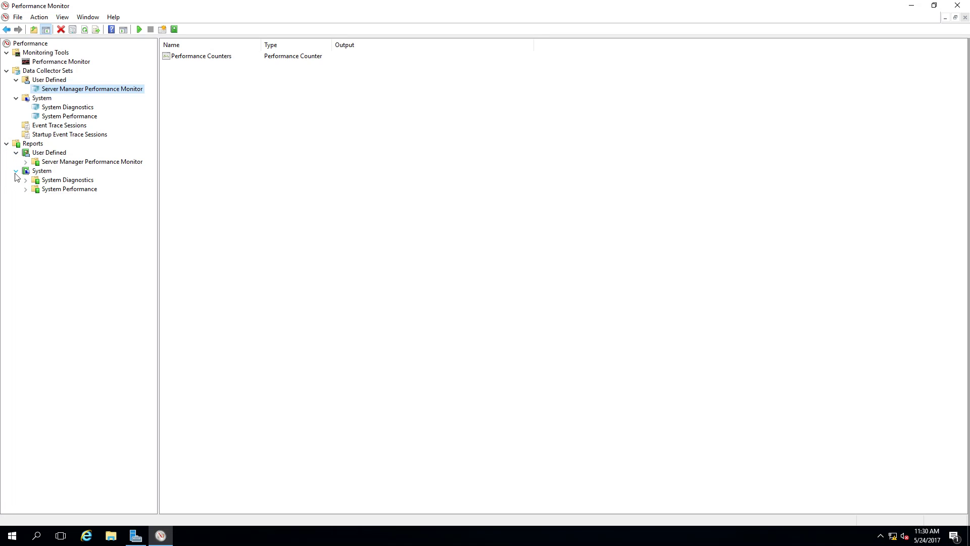
- List the contents of the System Diagnostics and System Performance report folders
click(63, 182)
click(65, 190)
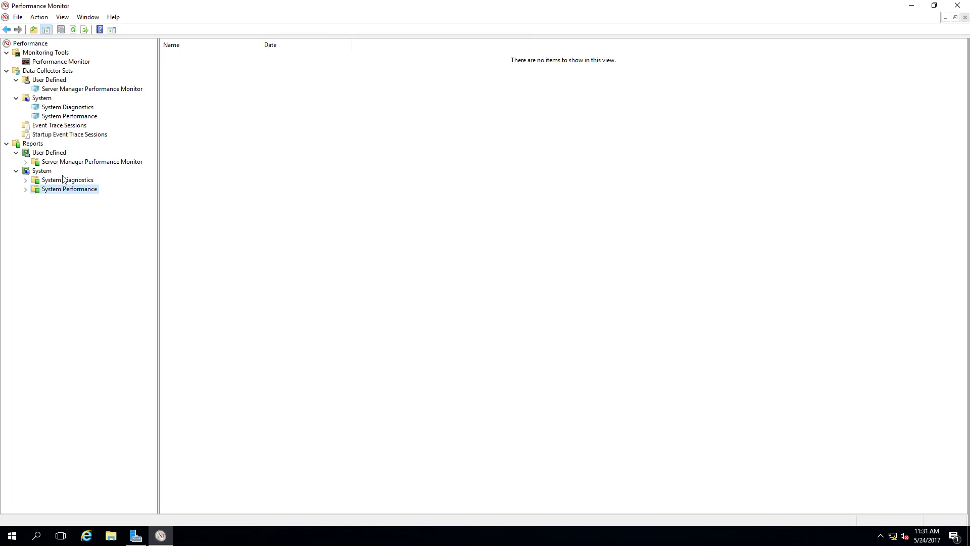
- Run the System Diagnostics data collector set and show its generated report
click(68, 109)
right_click(67, 107)
key(Escape)
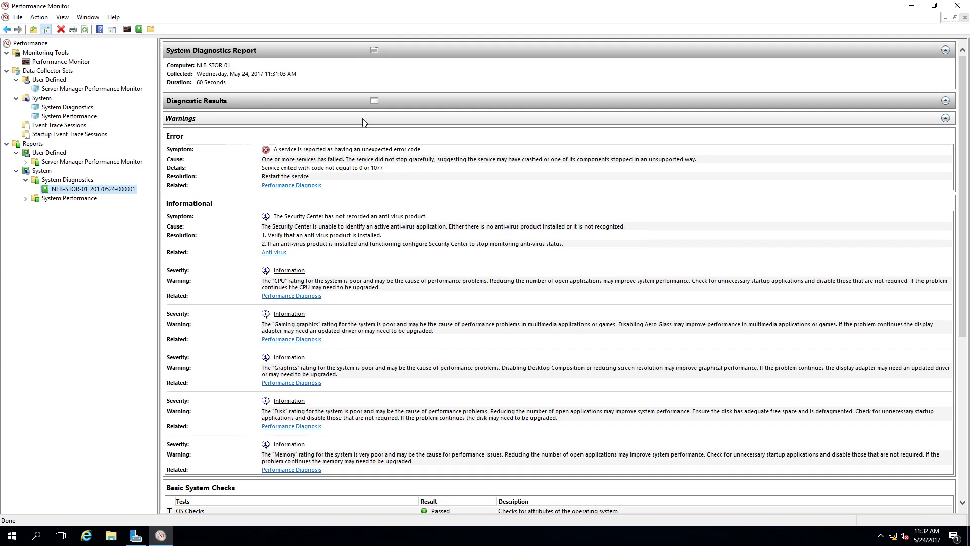
- Examine the diagnostics report's Basic System Checks, including the details of OS Checks, Disk Checks and System Service Checks
click(965, 200)
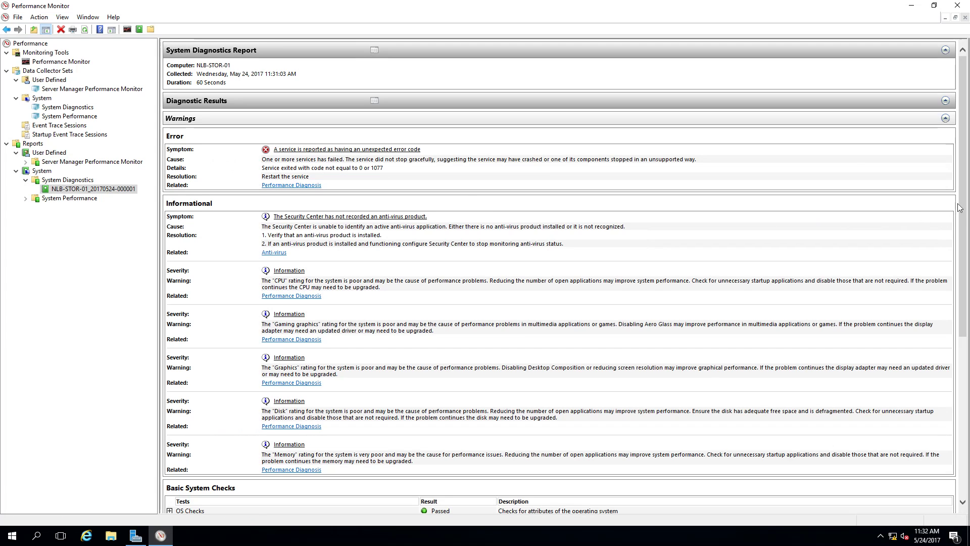
drag(965, 204, 965, 287)
scroll(239, 309, down, 4)
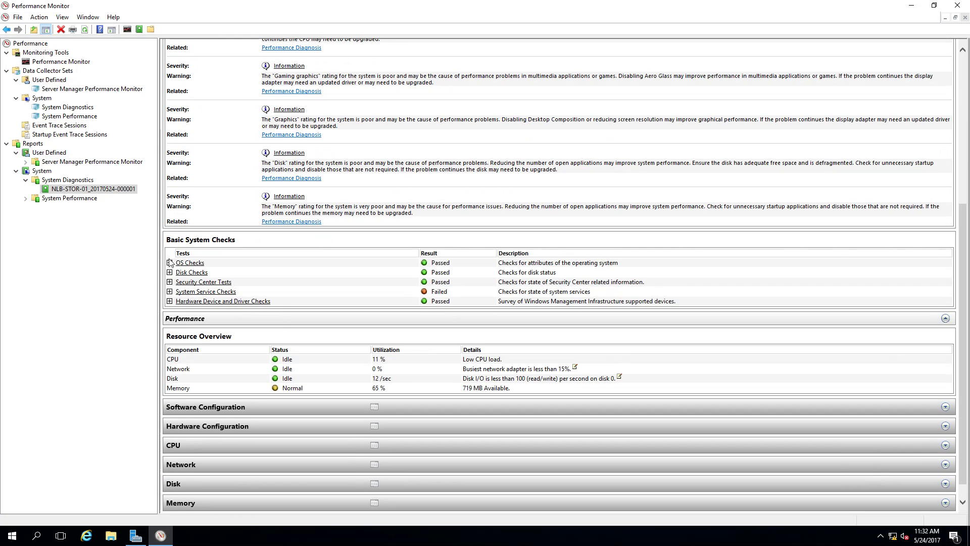
click(169, 264)
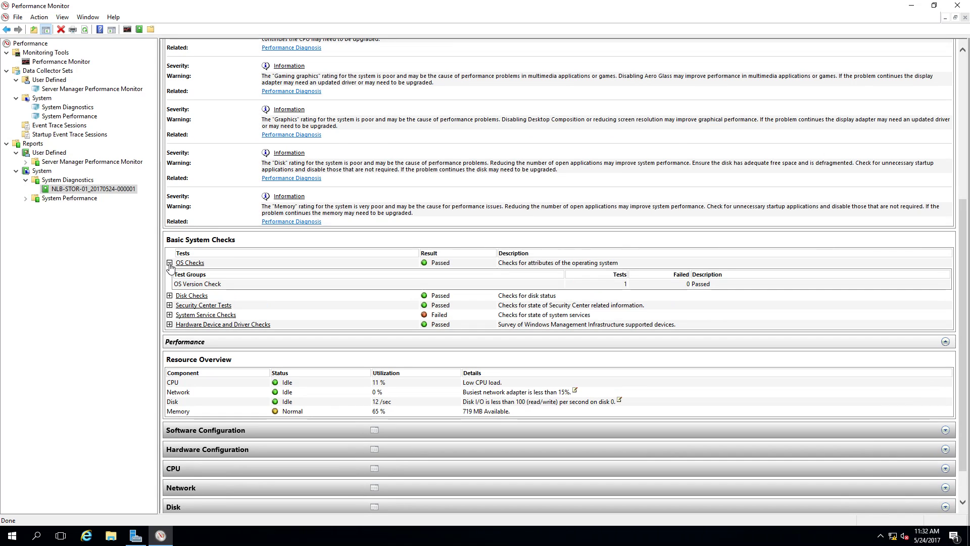
click(169, 263)
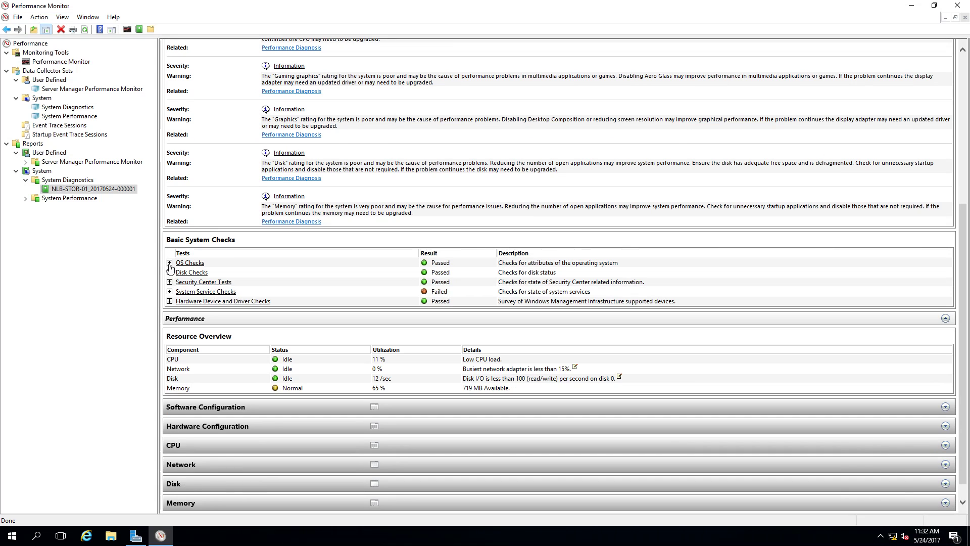
click(169, 273)
click(170, 272)
click(170, 292)
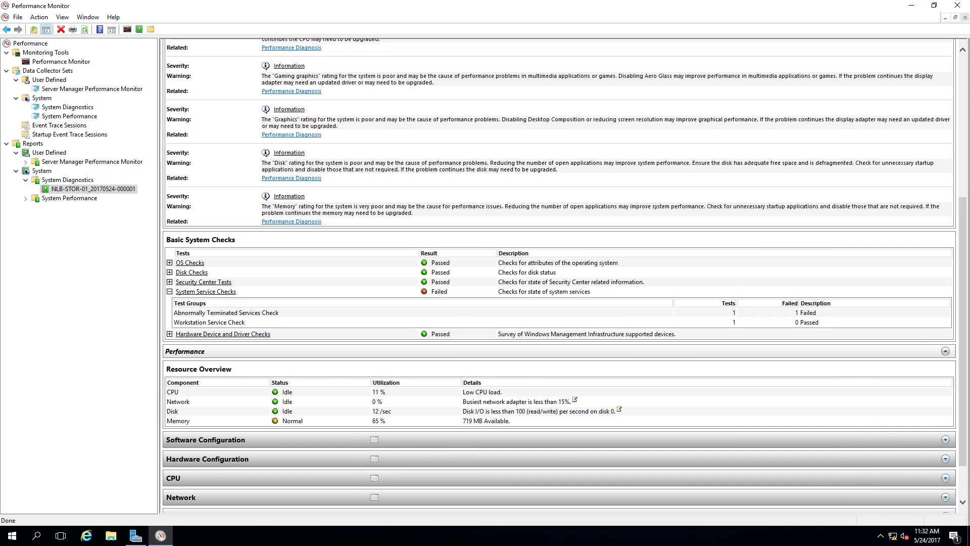
drag(732, 316, 821, 317)
- Examine the status and utilization of the components in the report's Resource Overview, especially memory
drag(962, 359, 962, 393)
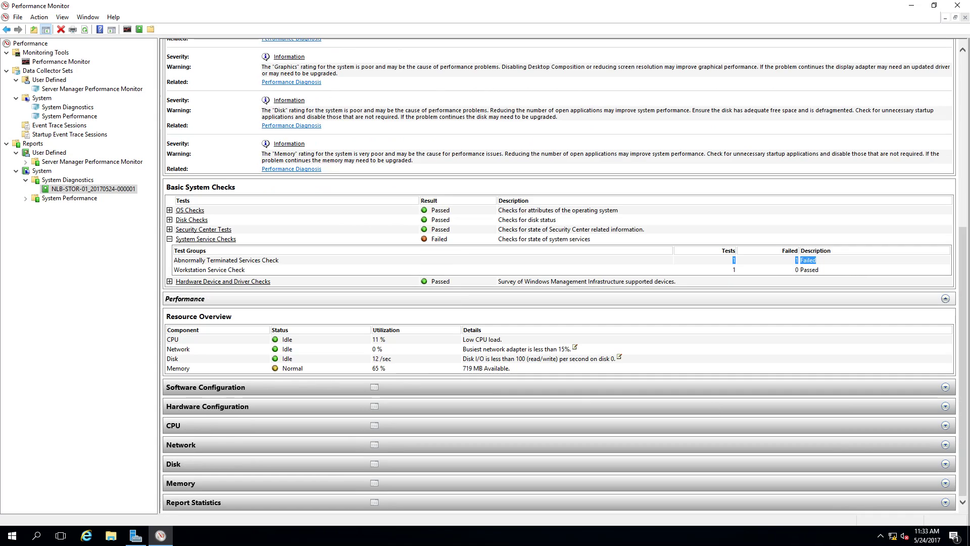
click(276, 369)
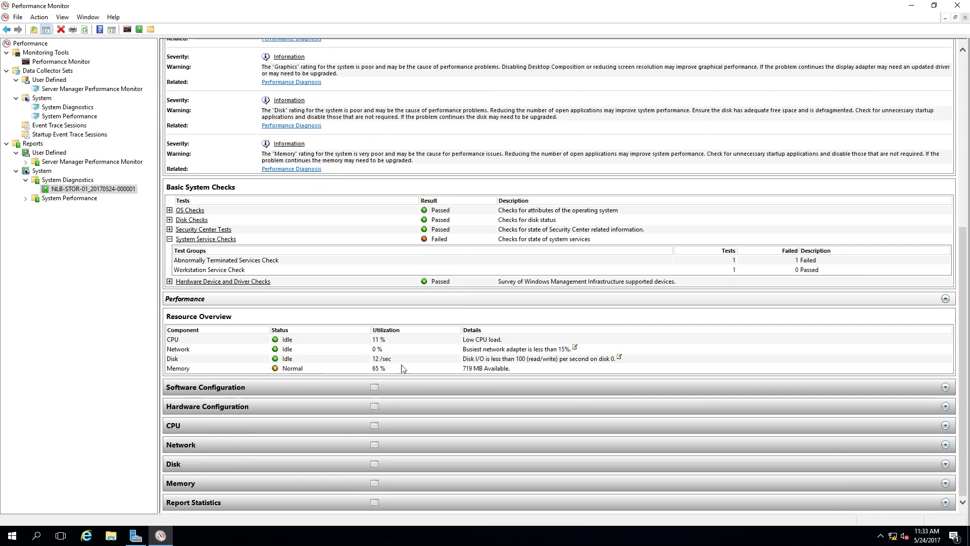
mouse_move(392, 362)
mouse_down()
mouse_move(374, 368)
mouse_move(387, 369)
mouse_up()
click(480, 365)
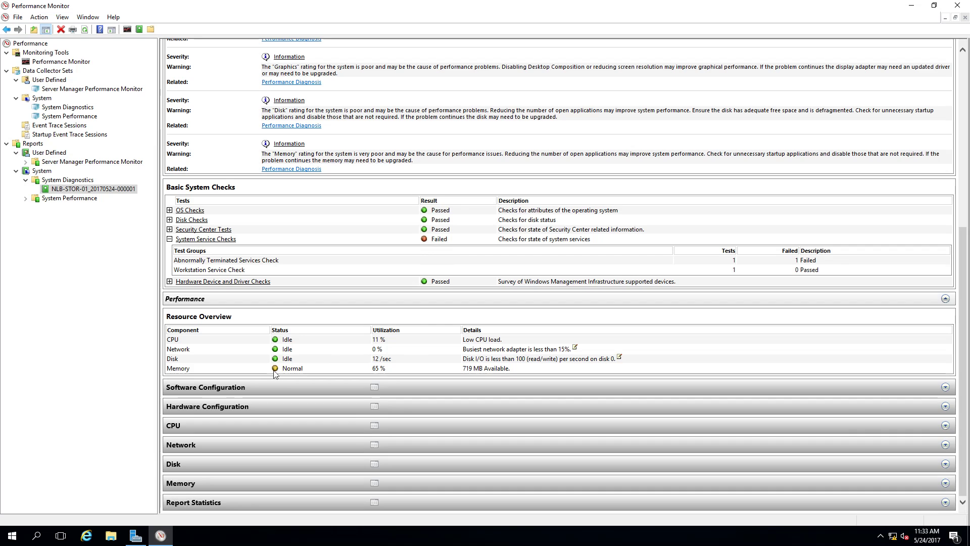
drag(300, 373, 284, 374)
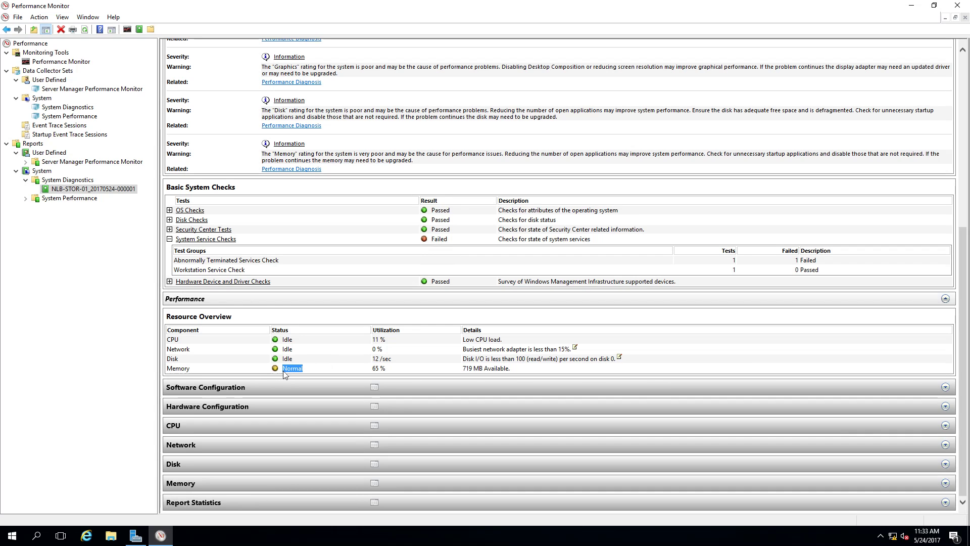
drag(388, 376, 372, 374)
- Expand Software Configuration and its OS Checks, and read through the properties returned by the Win32_OperatingSystem query
click(309, 389)
scroll(474, 406, down, 1)
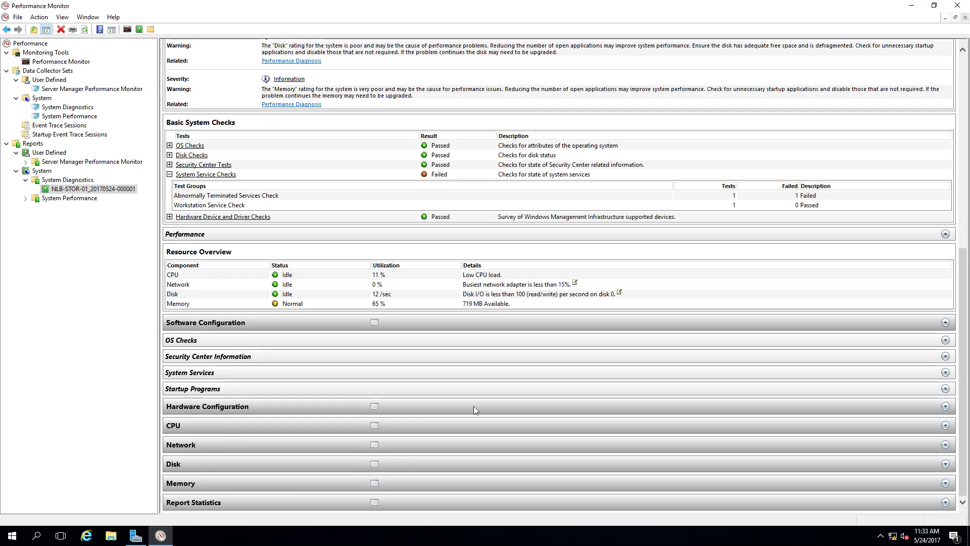
click(283, 348)
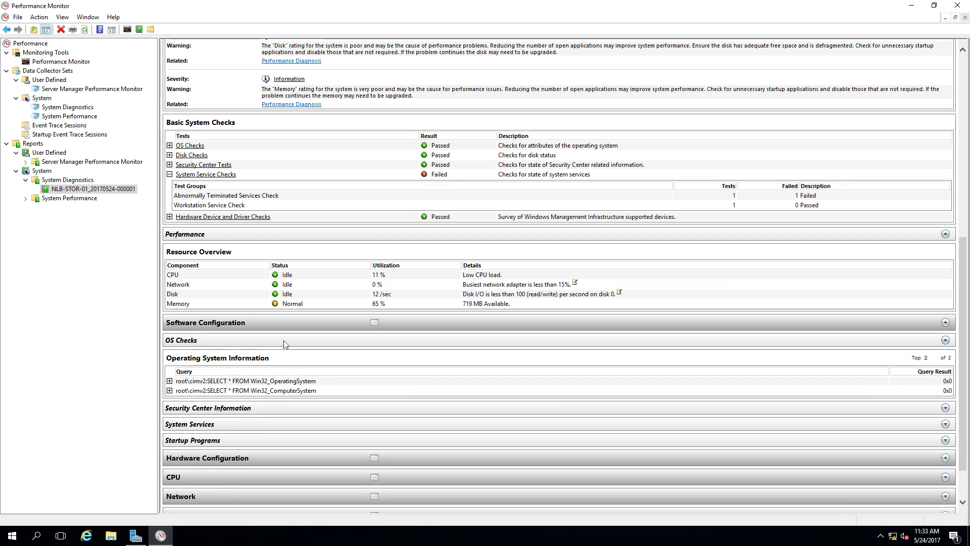
click(169, 382)
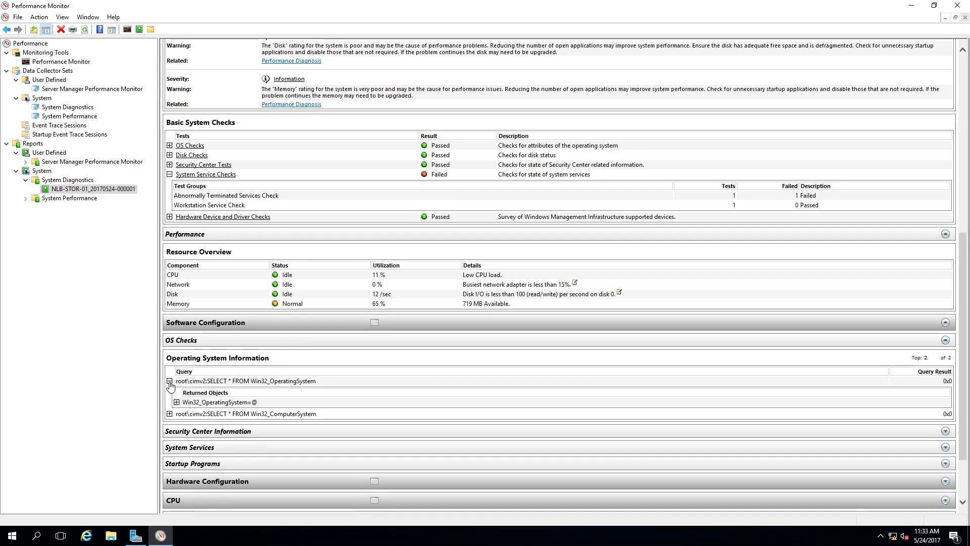
click(177, 403)
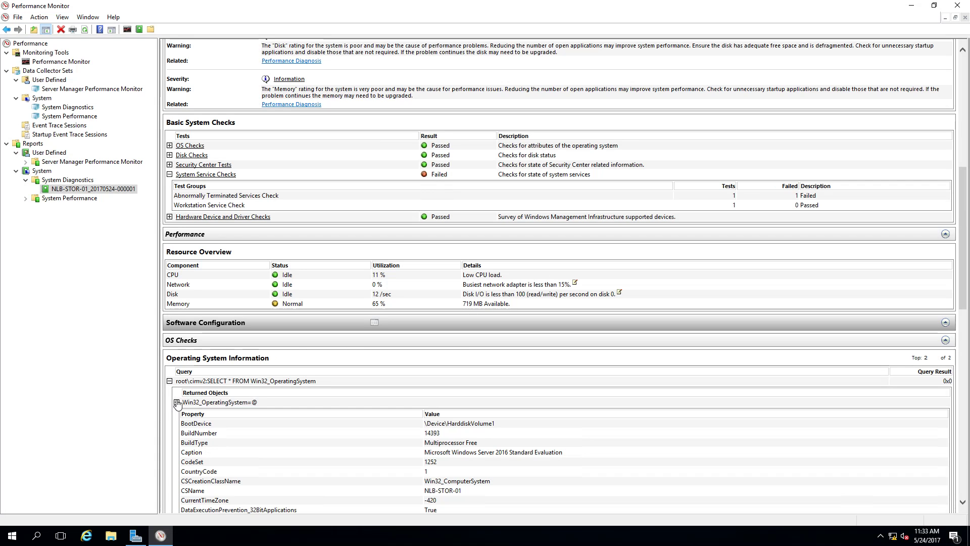
scroll(289, 432, down, 3)
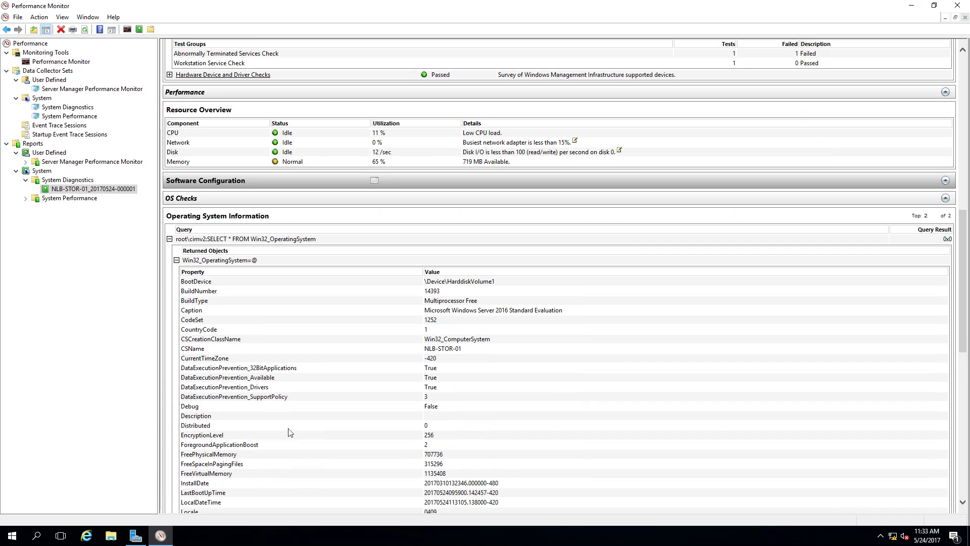
scroll(289, 432, down, 3)
scroll(290, 432, down, 3)
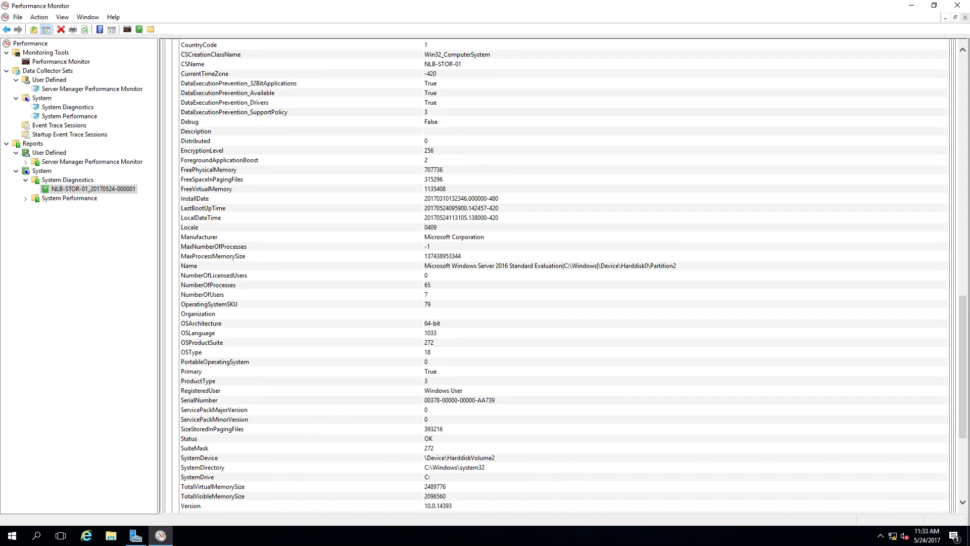
scroll(434, 417, down, 3)
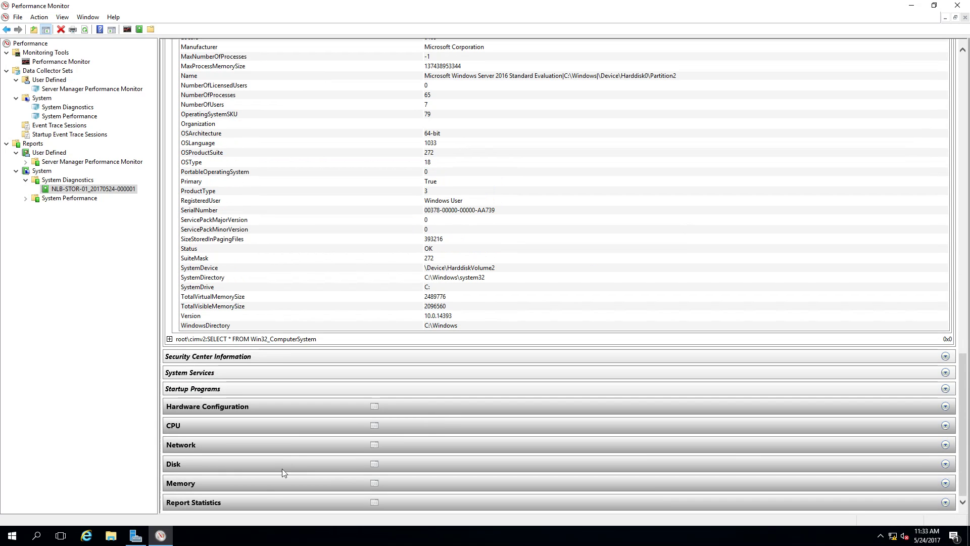
- Expand the report's Memory section with its Process and Counters subsections
click(269, 490)
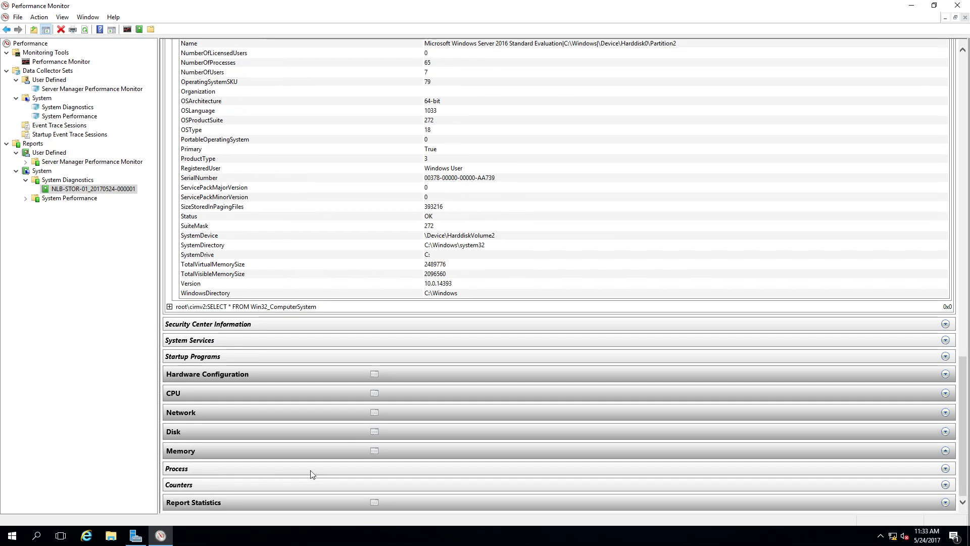
click(204, 470)
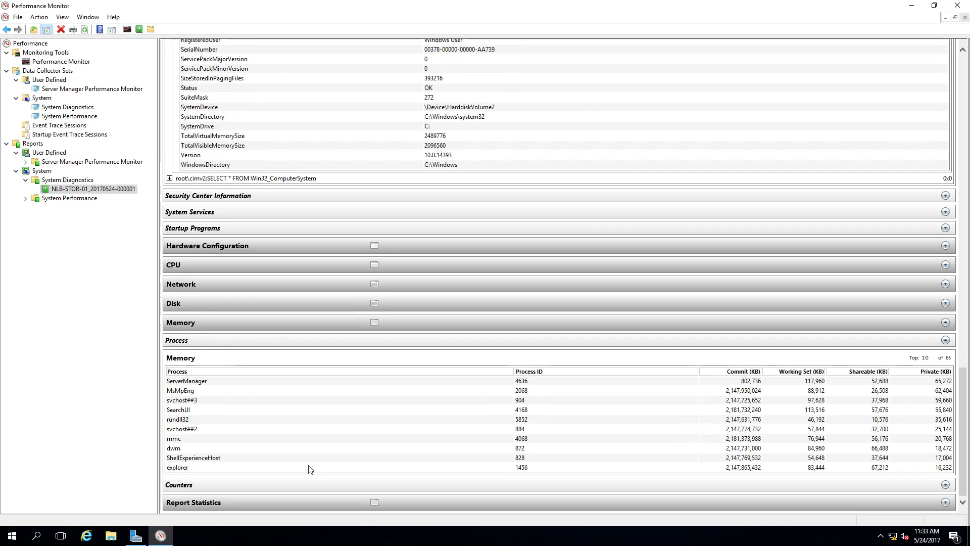
click(269, 488)
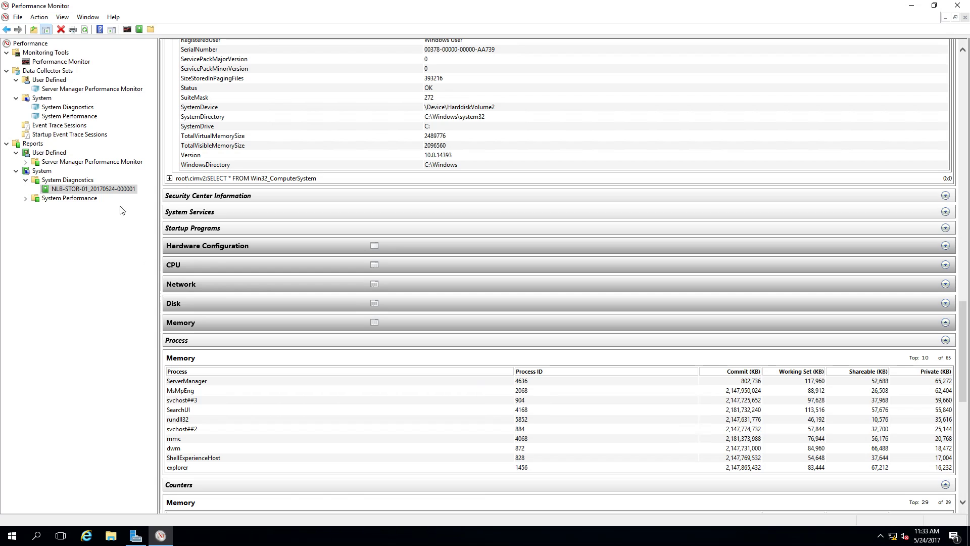
- Review the actions available for the generated System Diagnostics report, both in the tree and in its folder's list
right_click(104, 191)
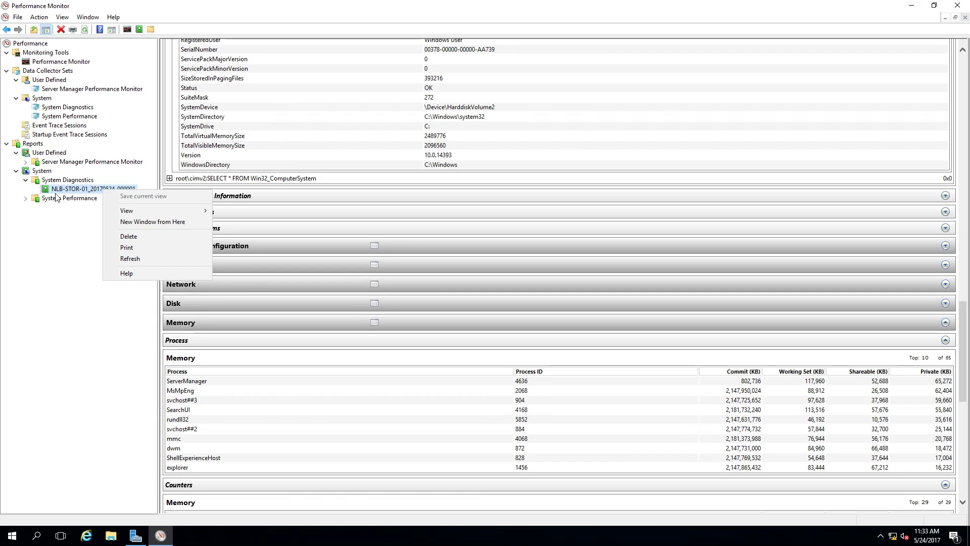
click(67, 180)
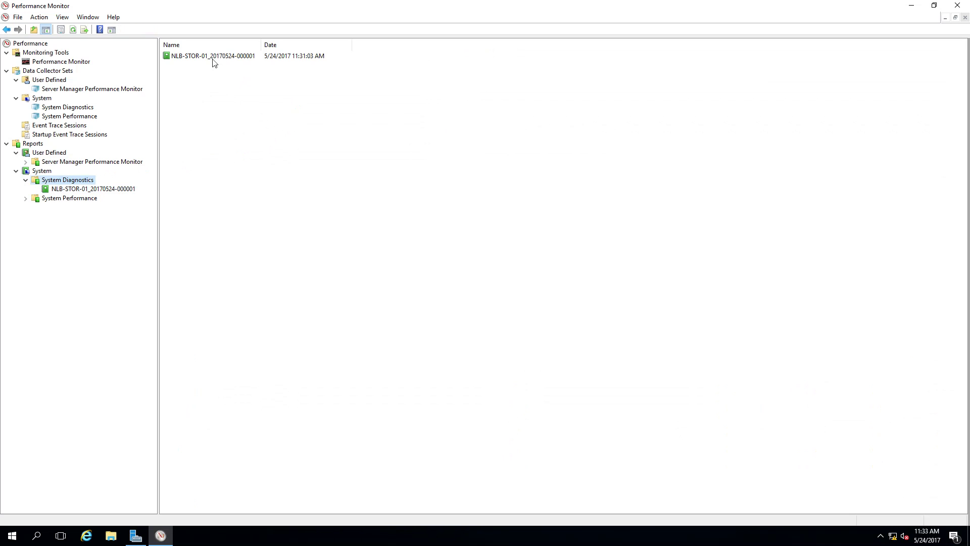
right_click(218, 60)
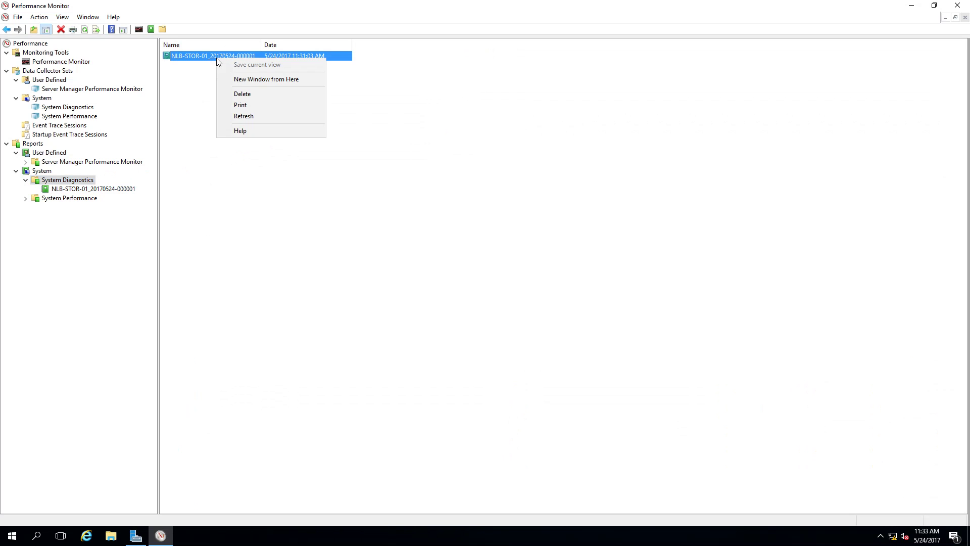
click(195, 104)
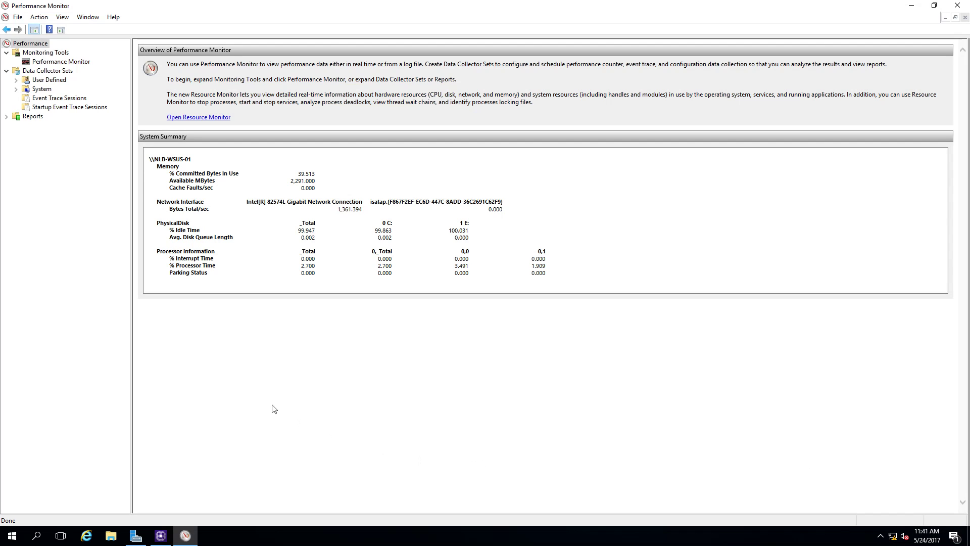
- Start a new User Defined data collector set named "Processor Usage", using manual (advanced) creation
click(16, 83)
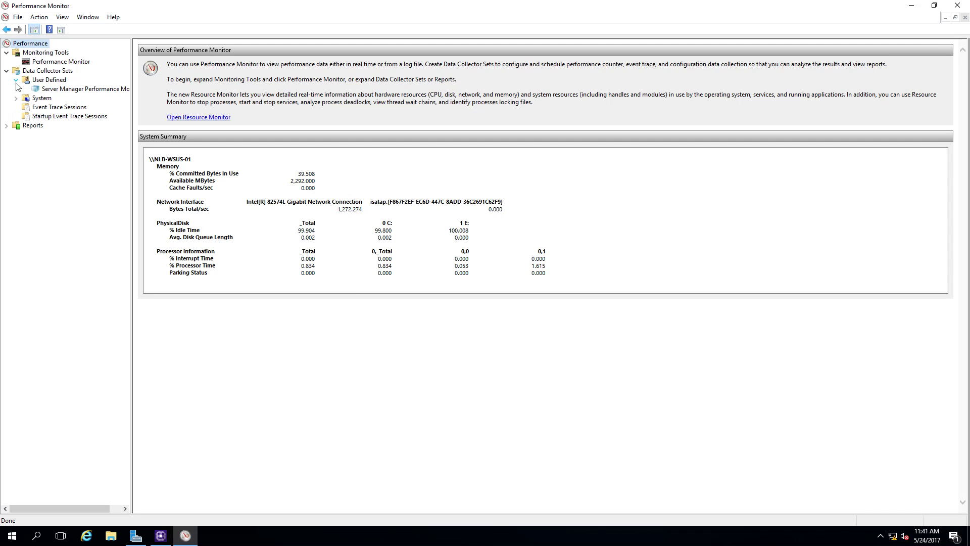
click(52, 81)
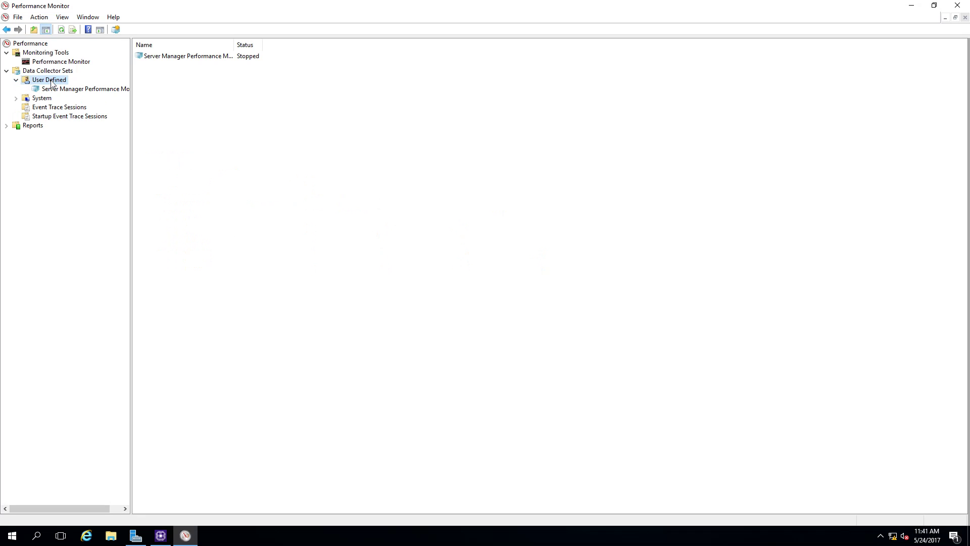
right_click(52, 82)
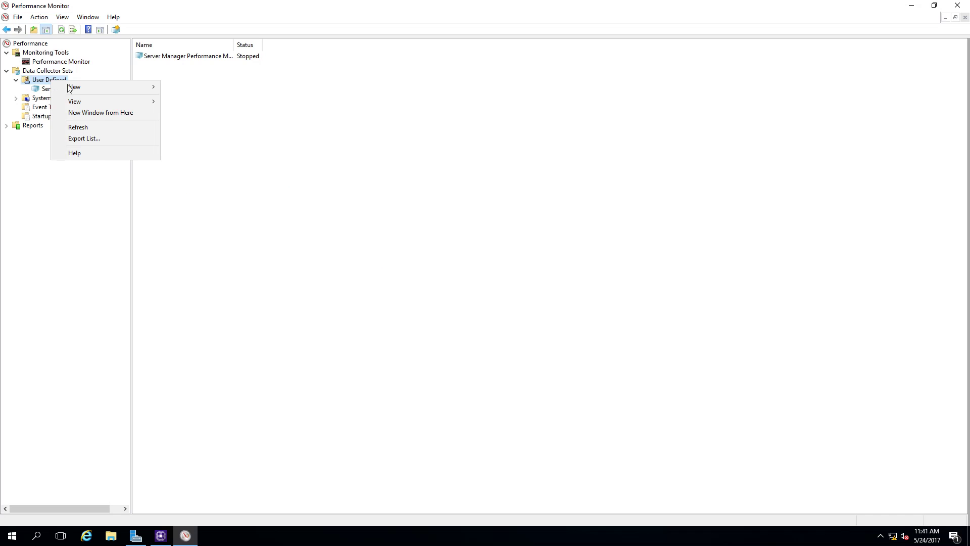
mouse_move(81, 85)
click(194, 91)
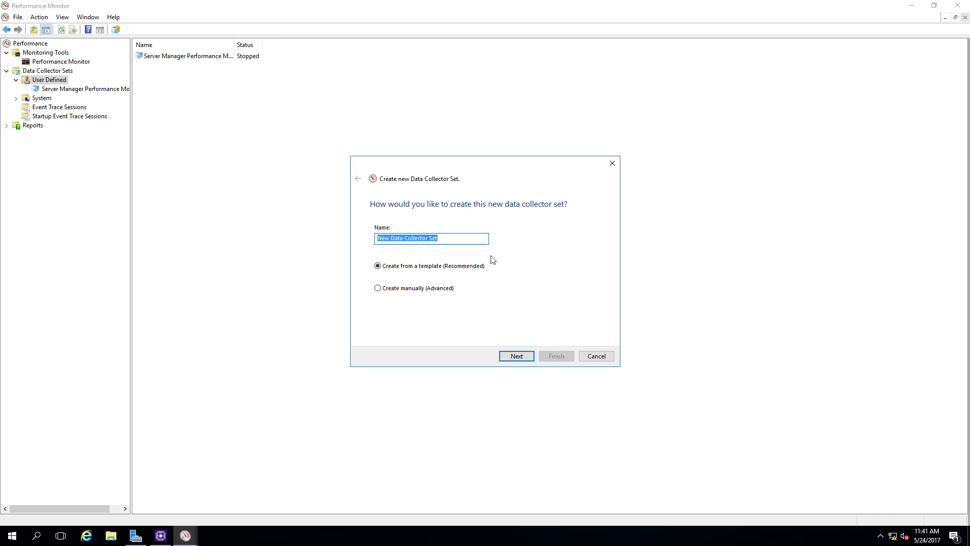
text(Processor)
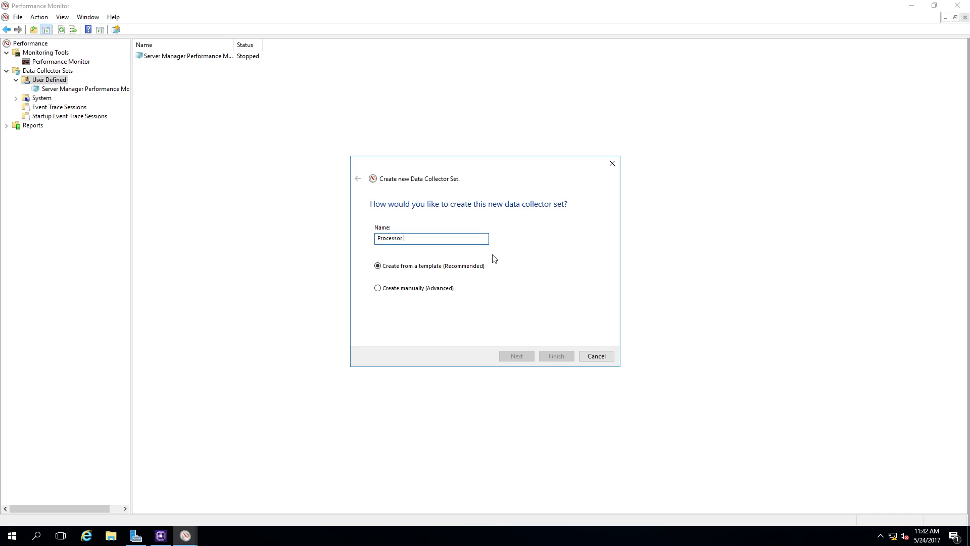
text( Usage)
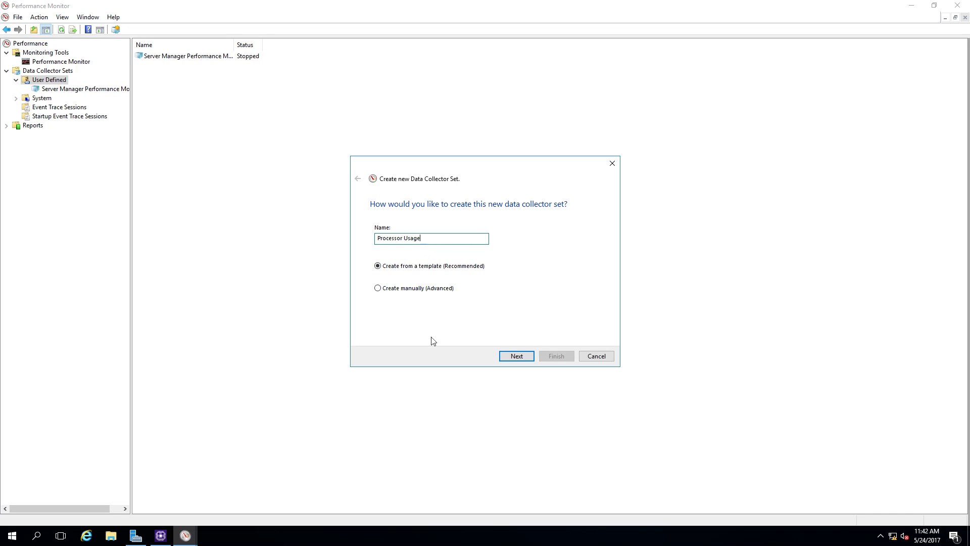
click(378, 288)
click(525, 358)
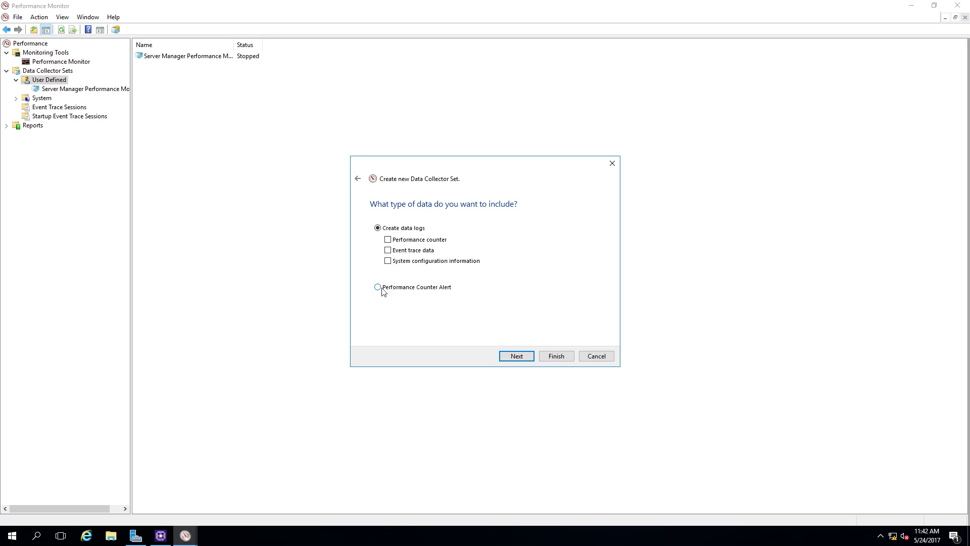
- Make the set a Performance Counter Alert on Processor % Processor Time for the _Total instance, alerting above 1, then save and close it
click(378, 287)
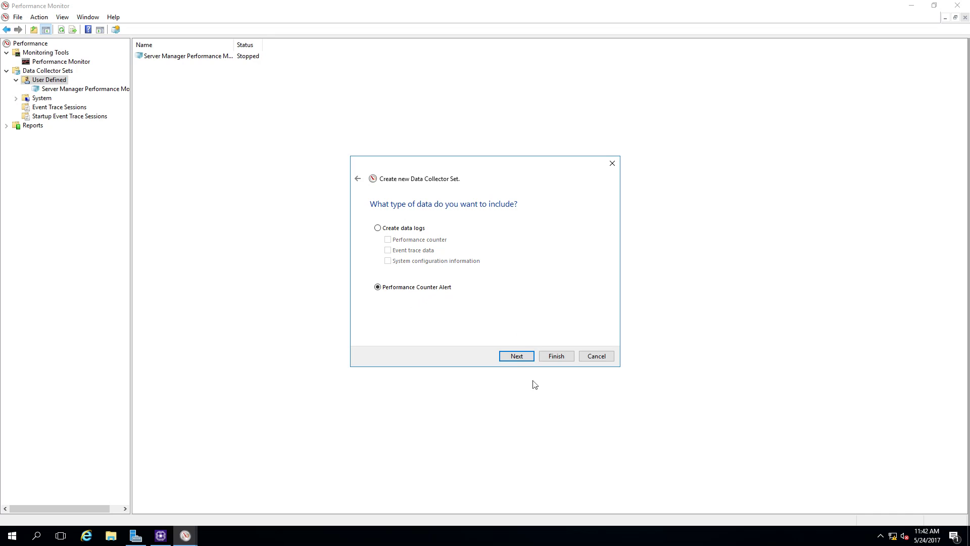
click(514, 358)
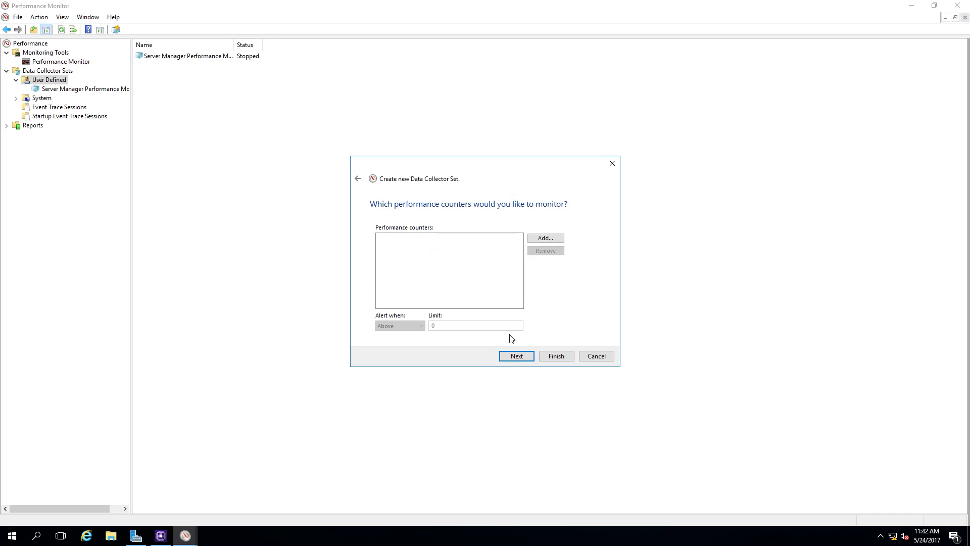
click(541, 239)
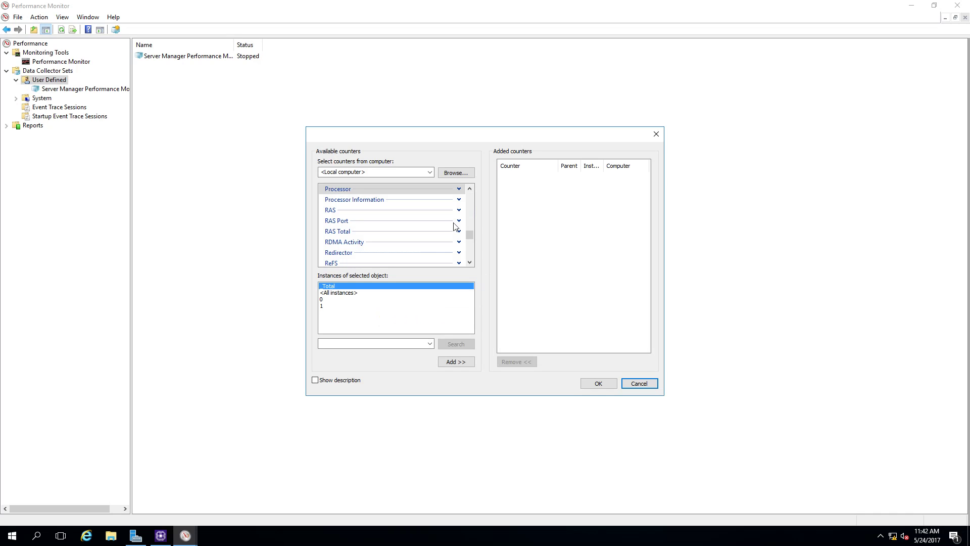
click(447, 189)
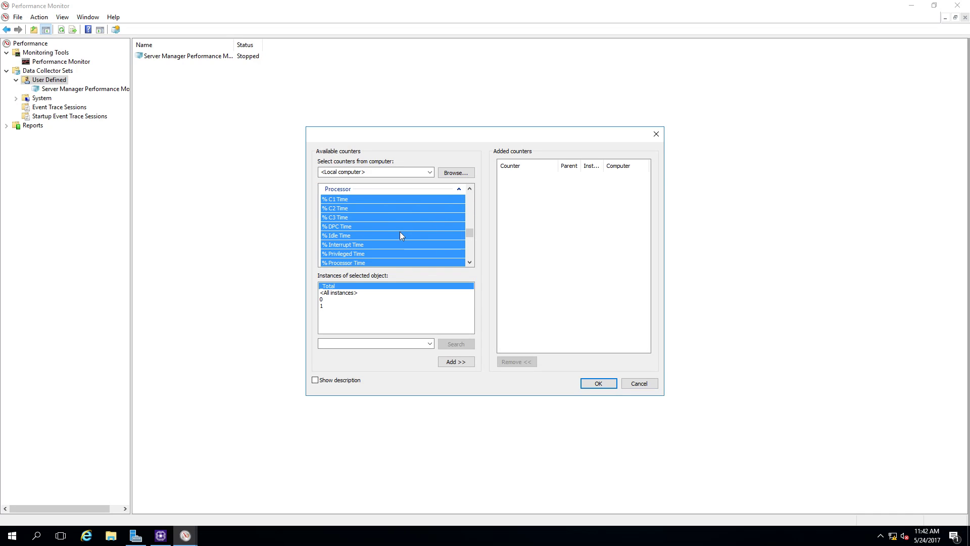
scroll(372, 237, down, 1)
click(369, 238)
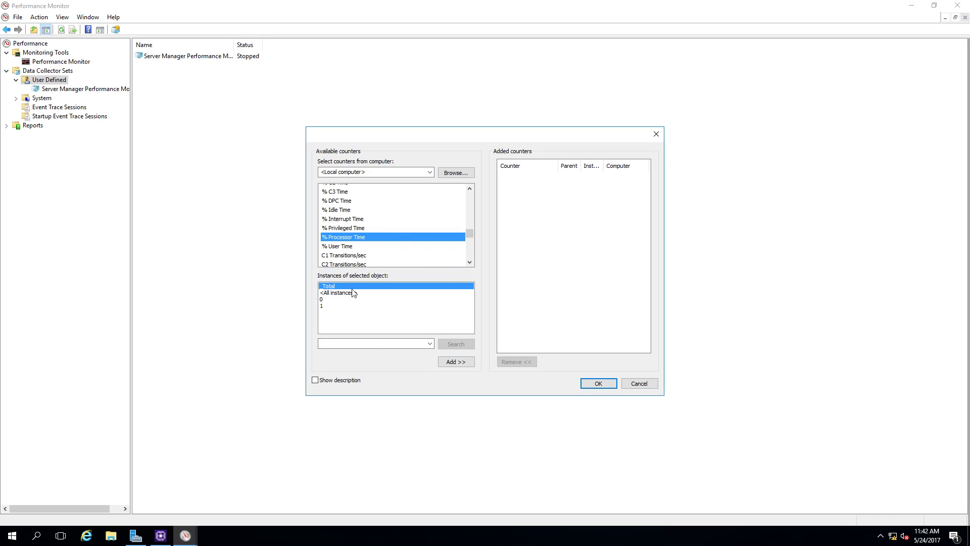
click(456, 361)
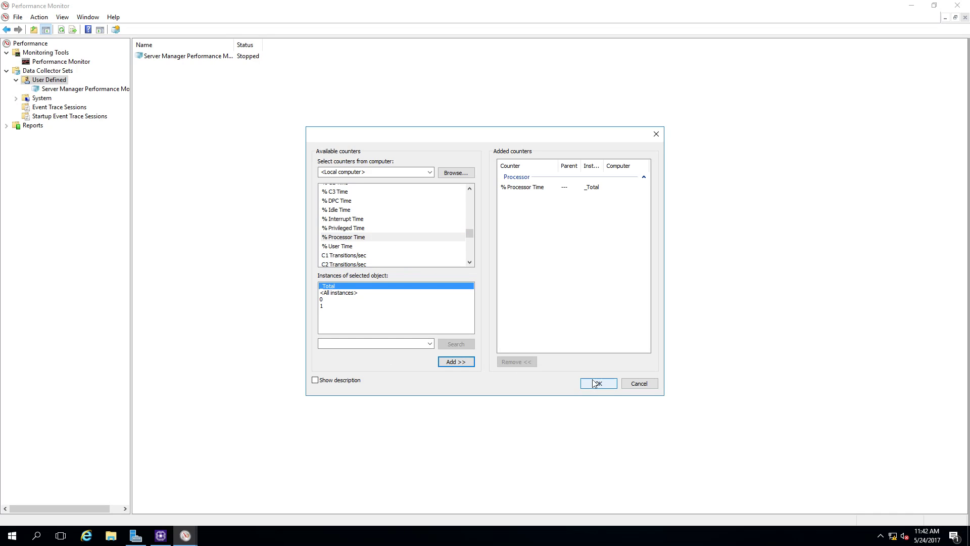
click(597, 384)
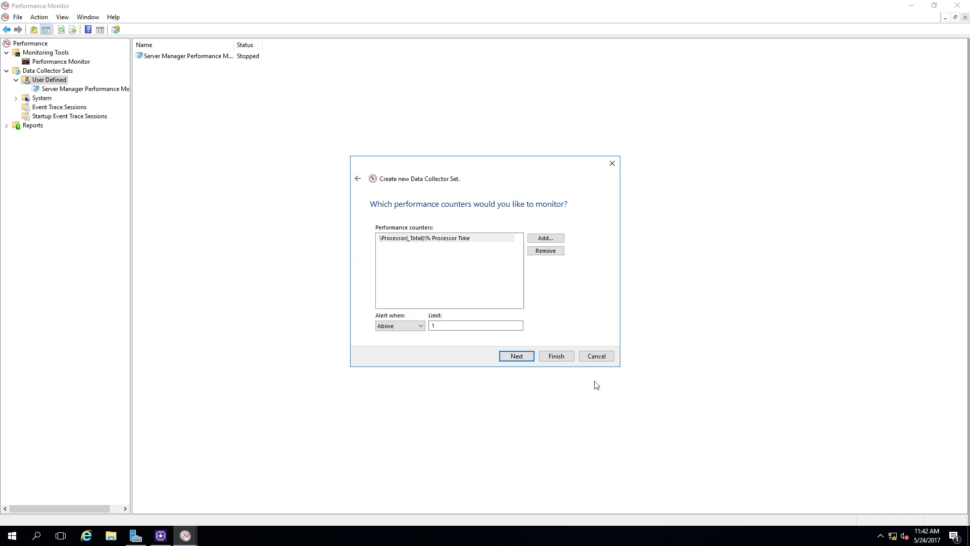
click(516, 357)
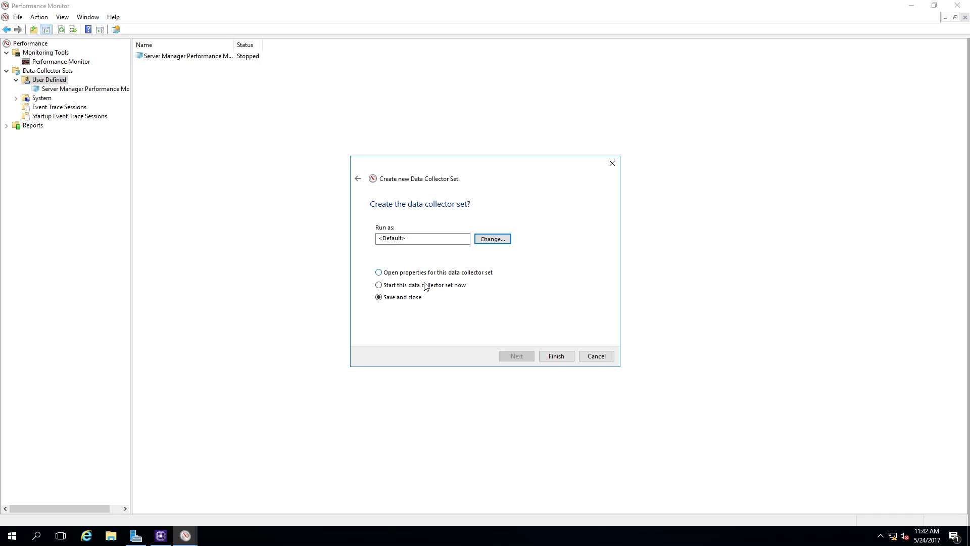
click(549, 356)
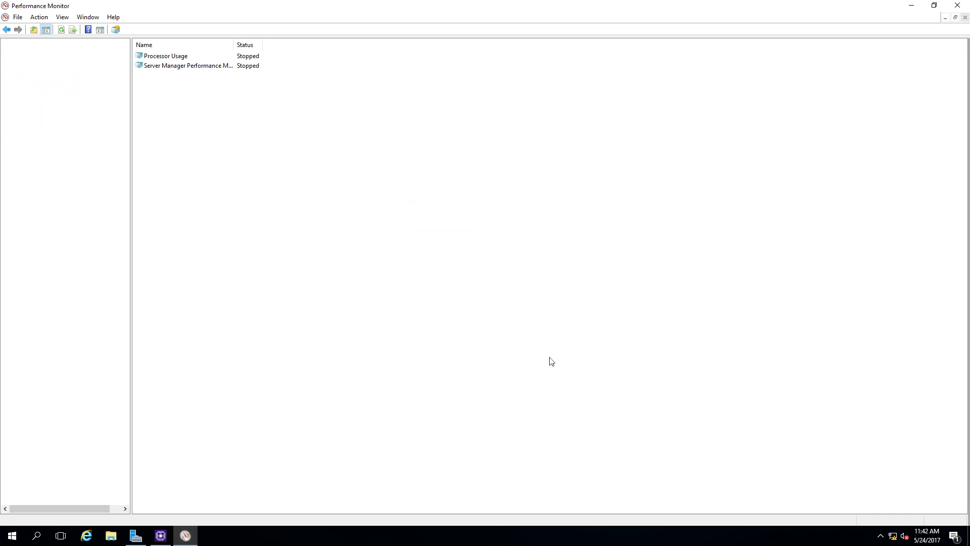
- Review the Processor Usage set's properties, including its directory, security, schedule, stop condition and task settings
right_click(178, 60)
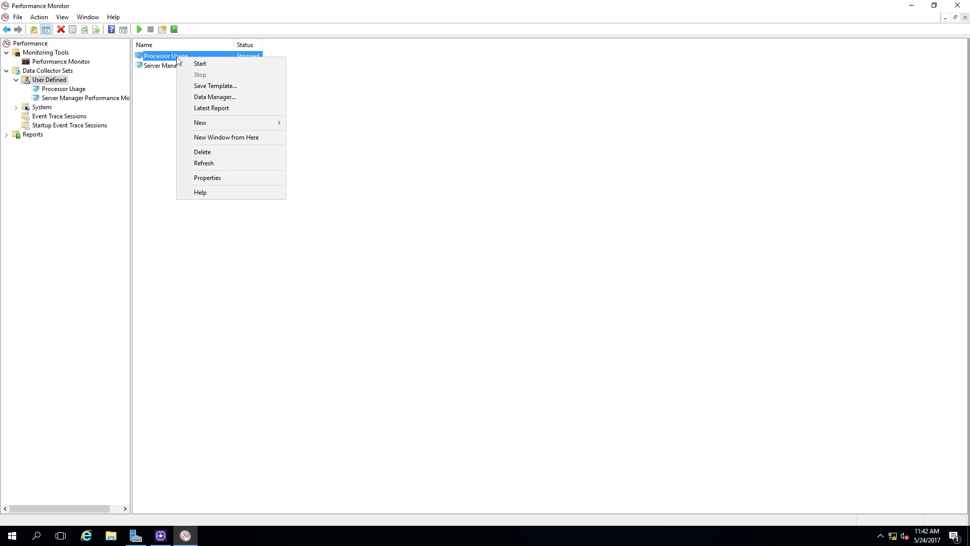
click(213, 177)
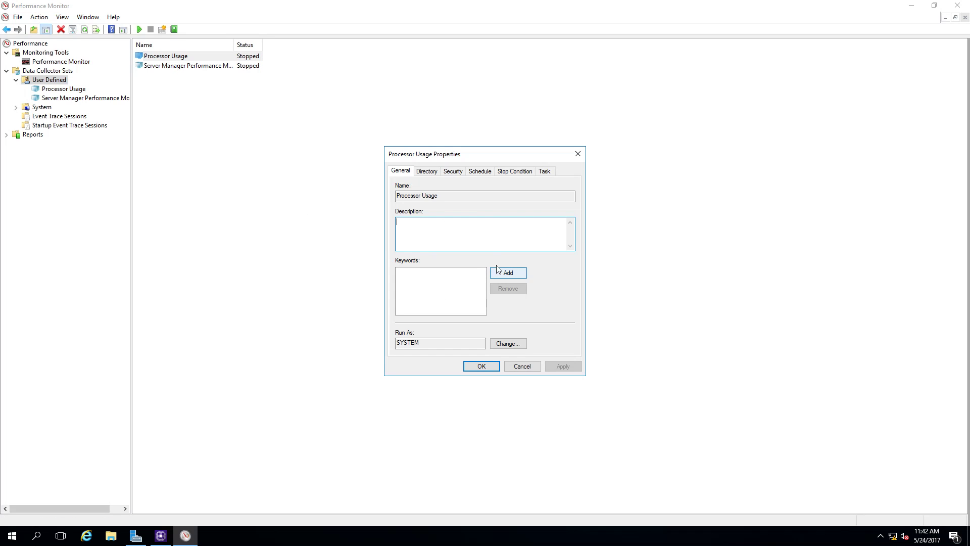
click(437, 175)
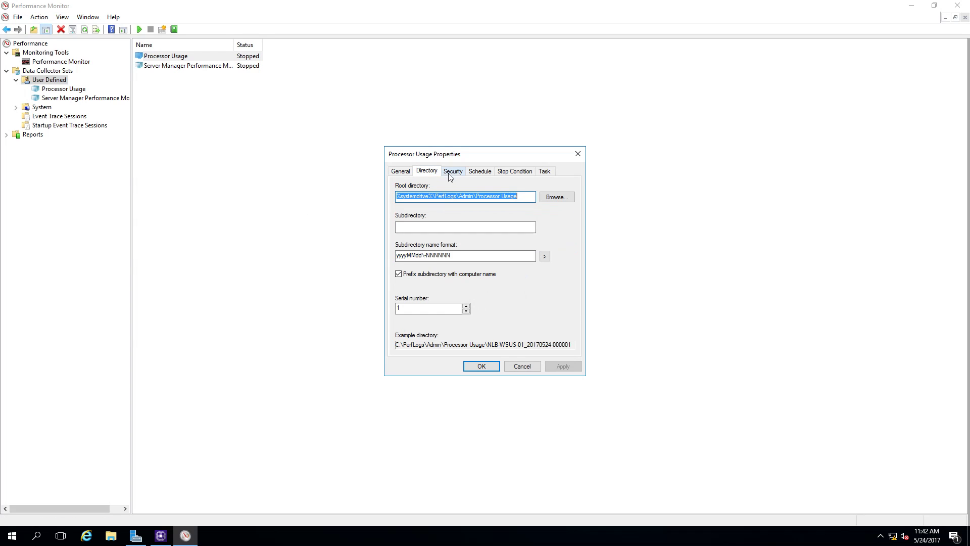
click(453, 173)
click(481, 173)
click(512, 173)
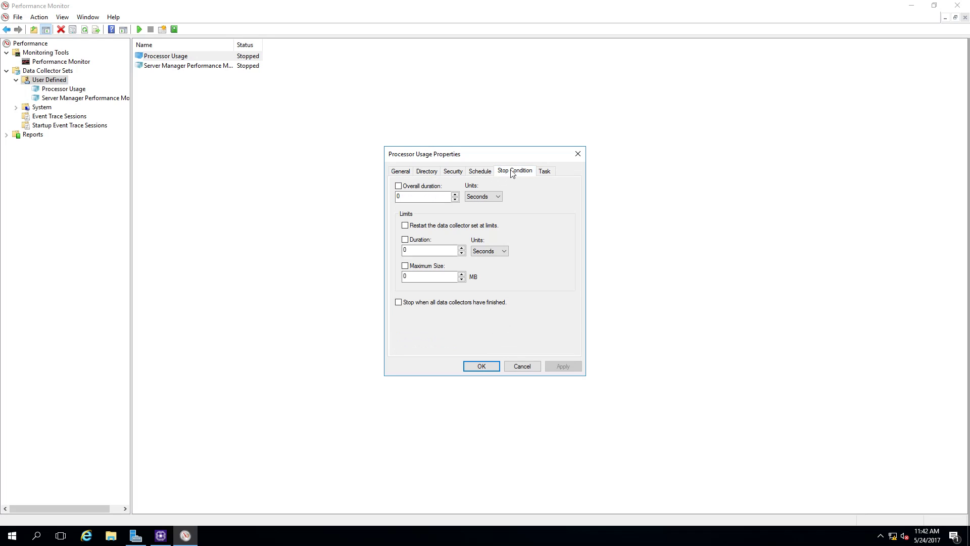
click(483, 173)
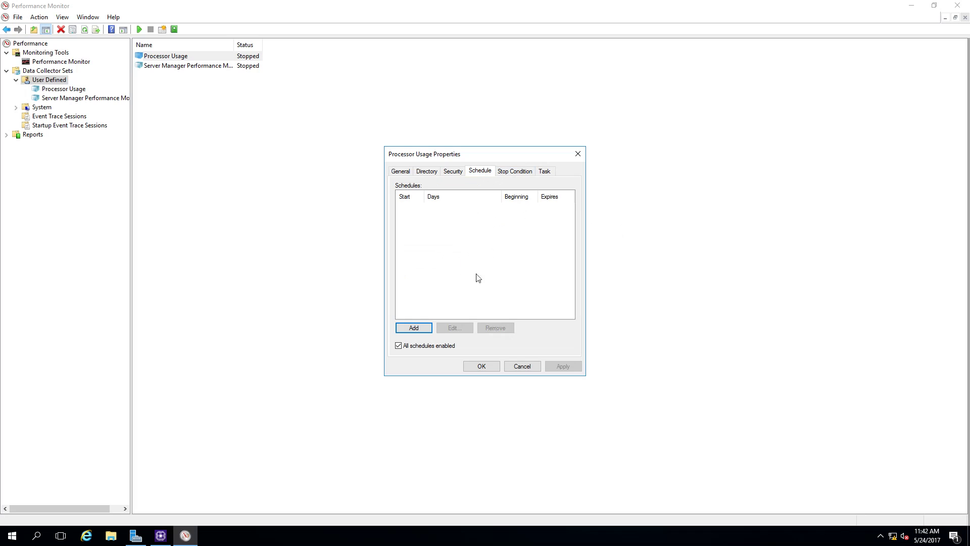
click(545, 172)
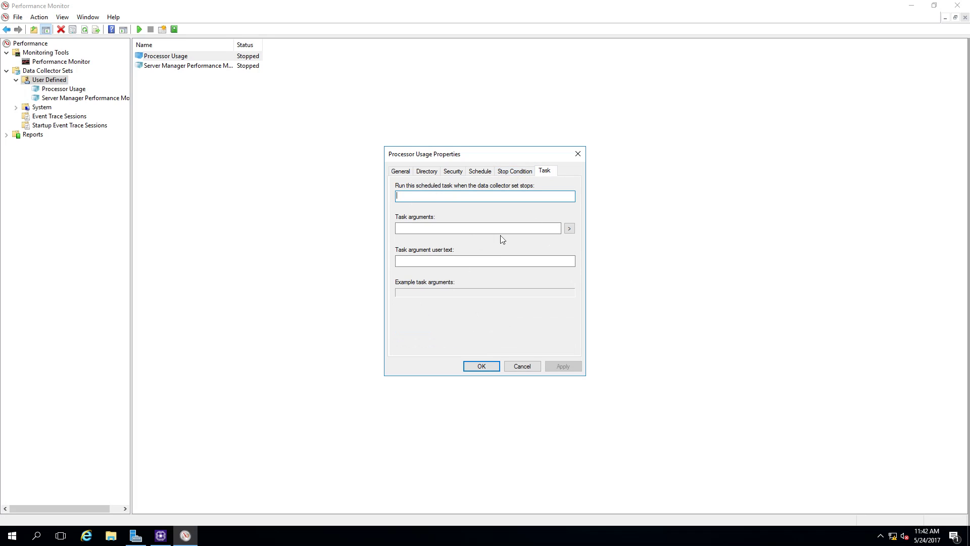
click(524, 171)
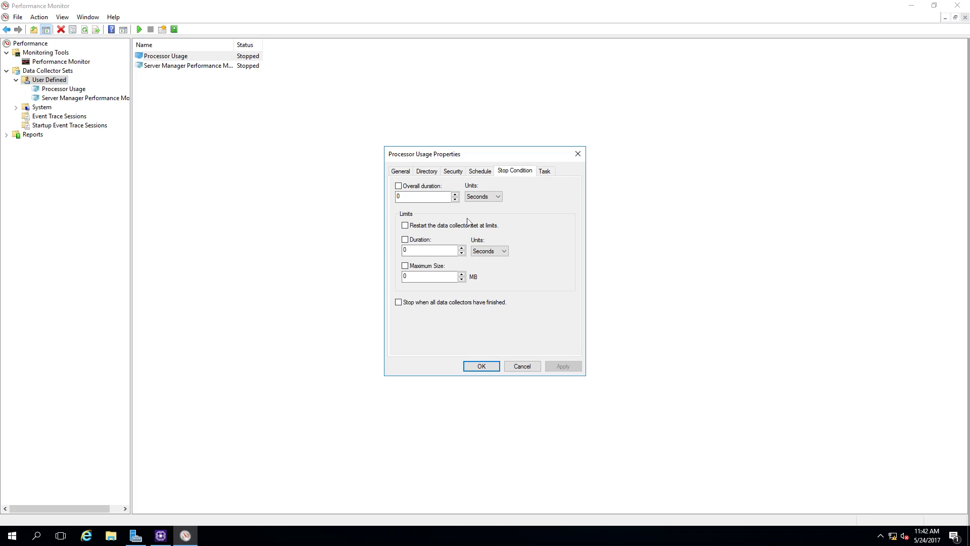
click(578, 154)
- Configure the alert action of DataCollector01 in Processor Usage to log an entry in the application event log and start the Processor Usage set
double_click(166, 57)
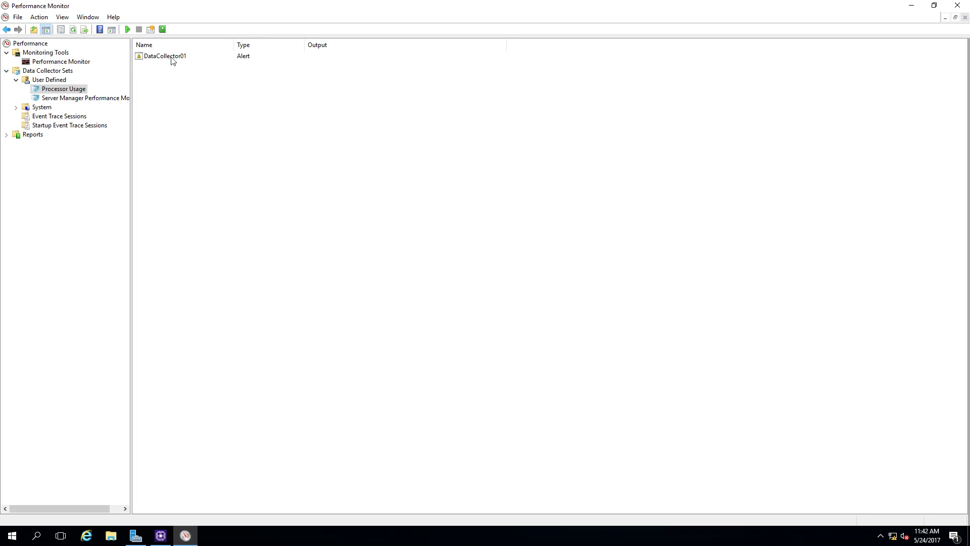
right_click(162, 59)
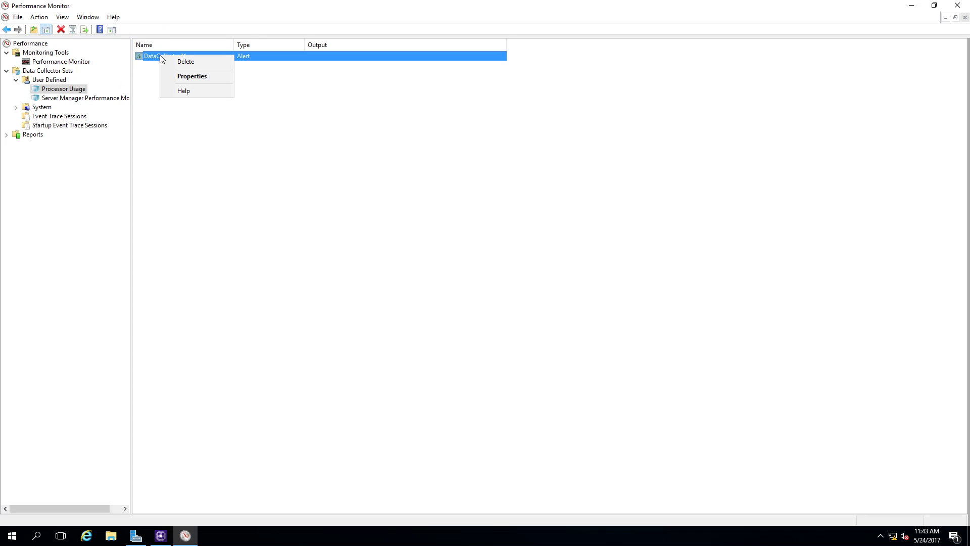
click(202, 76)
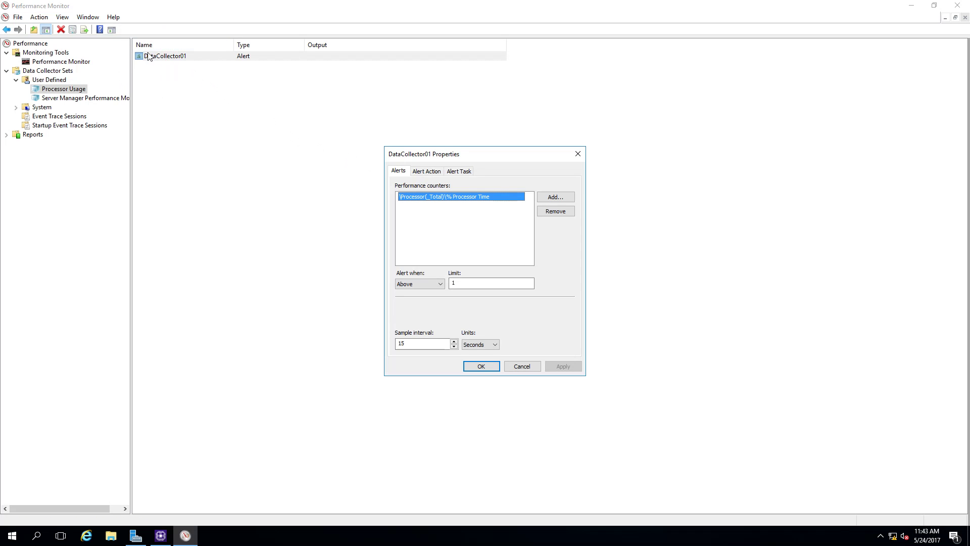
click(427, 175)
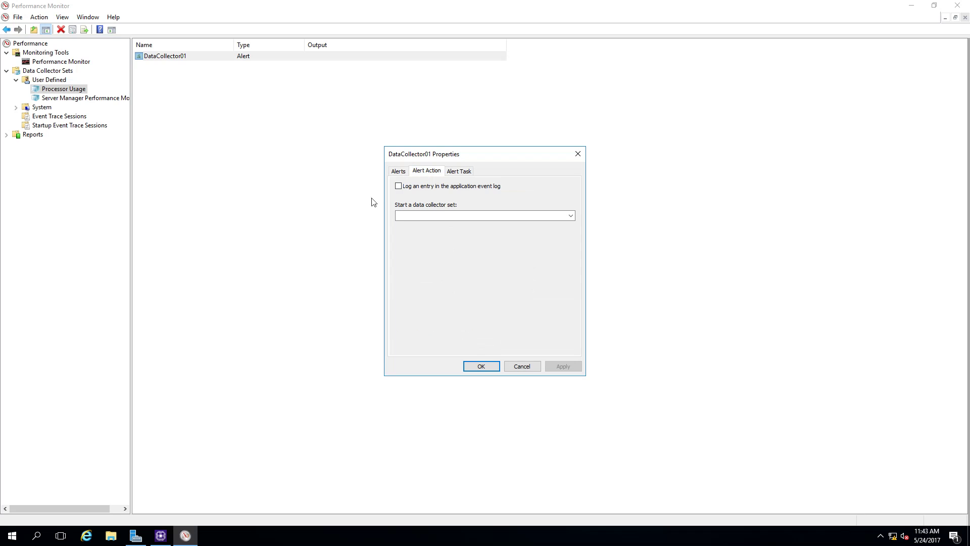
click(399, 186)
click(572, 215)
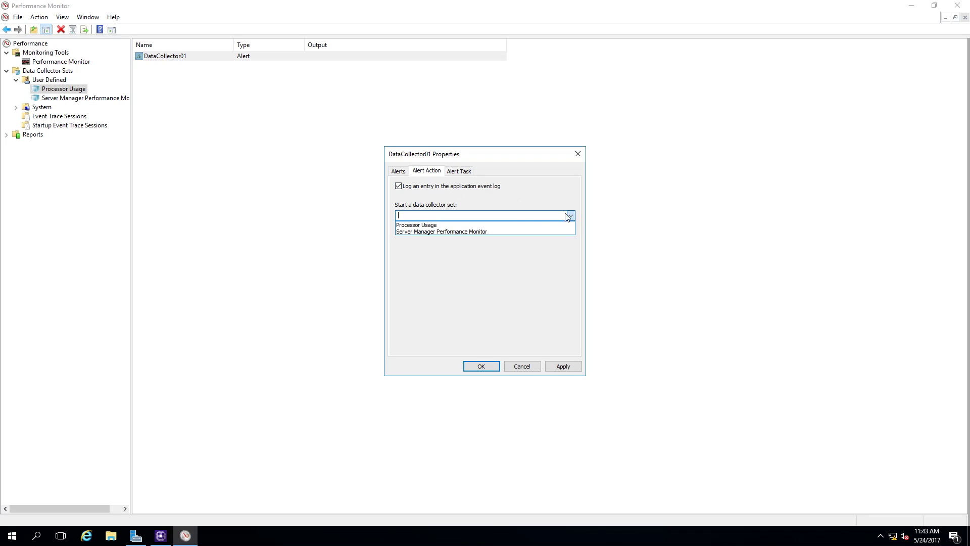
click(519, 226)
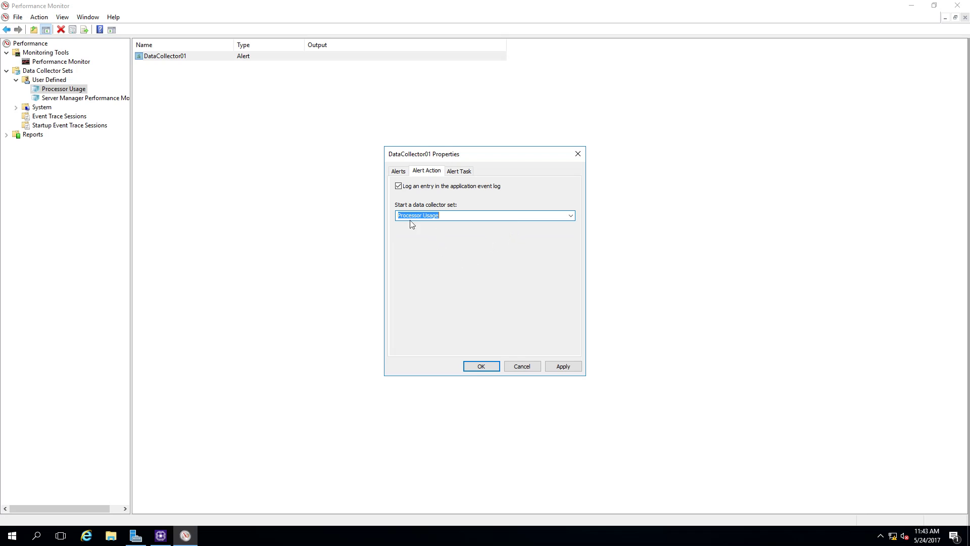
click(488, 367)
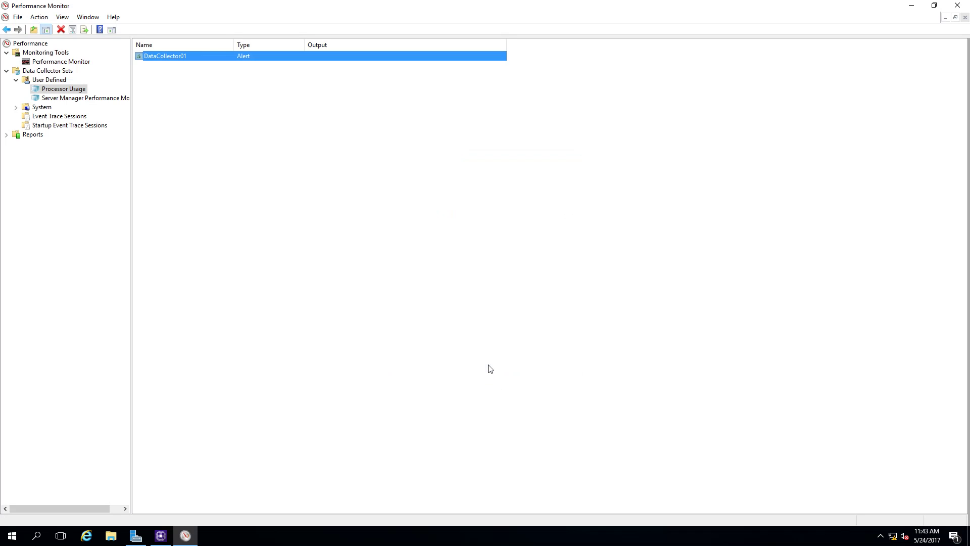
- Start the Processor Usage data collector set, and switch to CPU-Z to start its CPU stress test
right_click(66, 91)
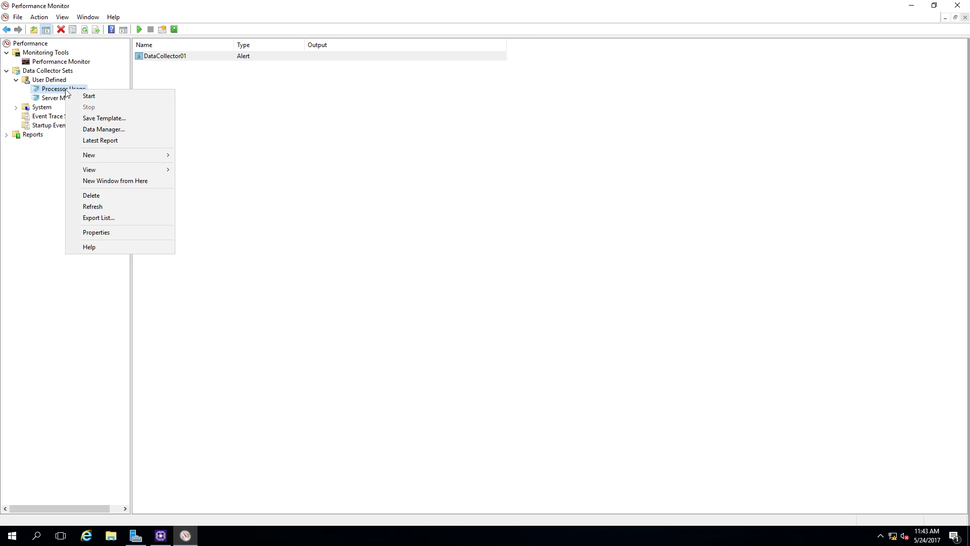
click(90, 96)
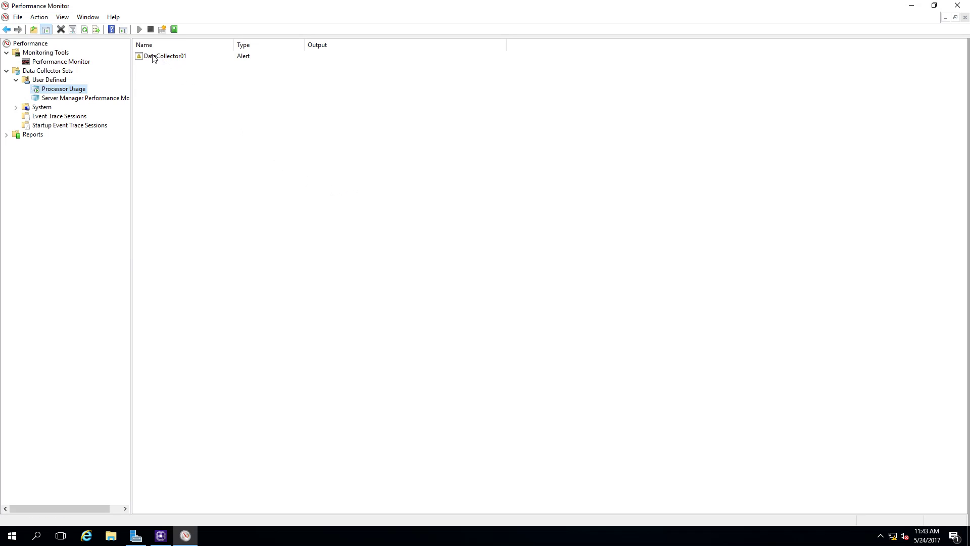
click(161, 537)
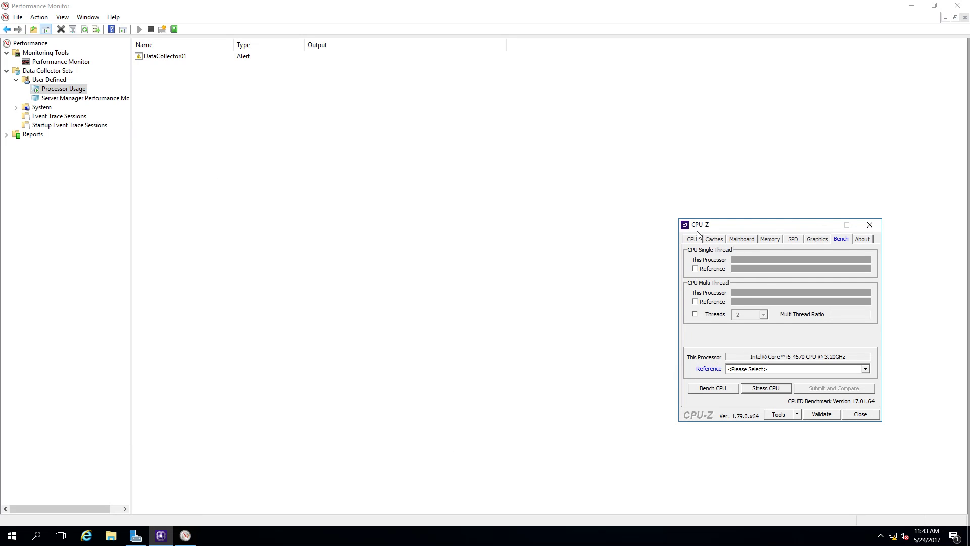
click(764, 393)
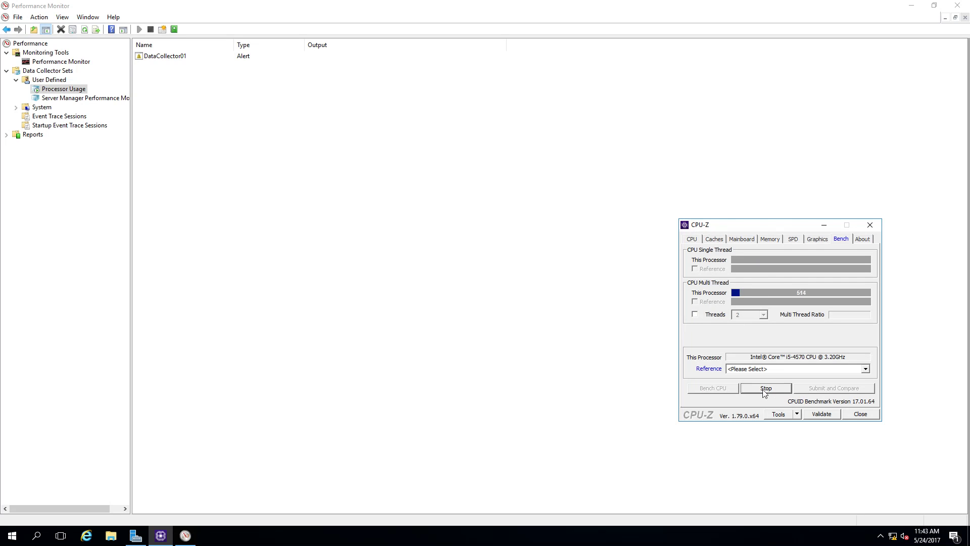
- Check the CPU load of the running processes in Task Manager, and close it
right_click(377, 542)
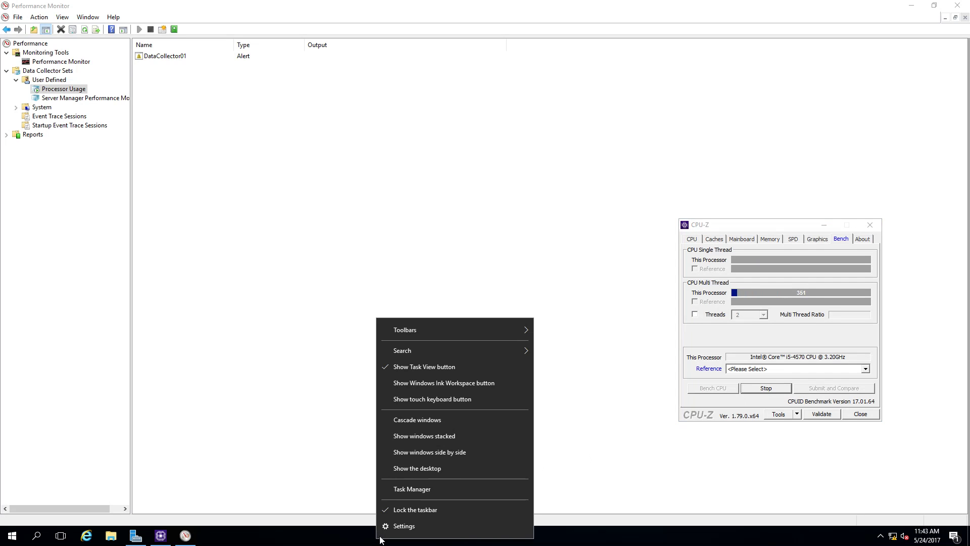
click(419, 490)
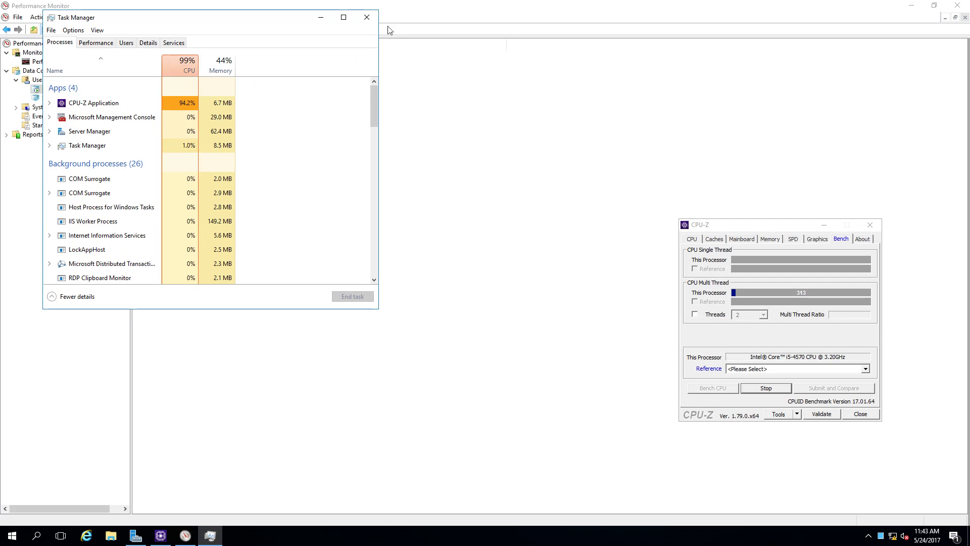
click(368, 18)
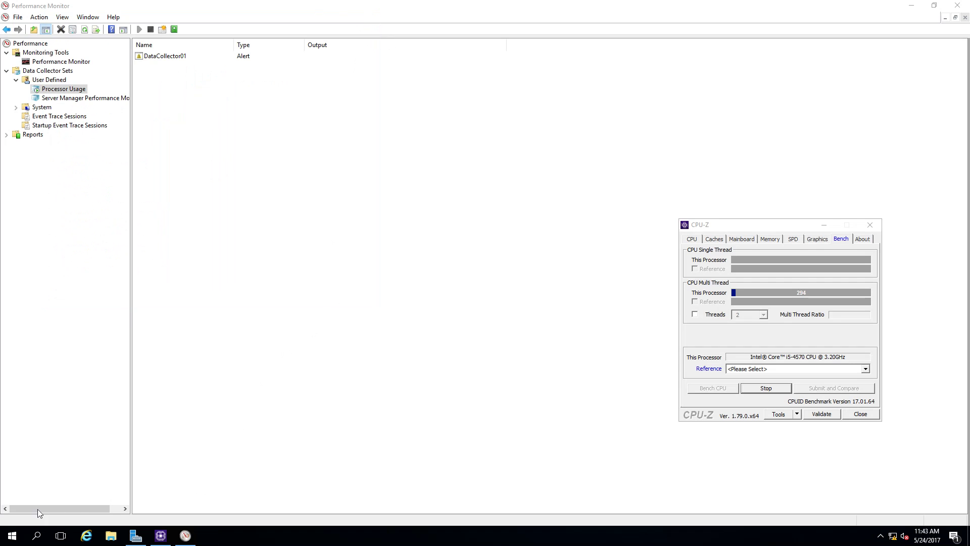
- Stop the CPU-Z stress test and the Processor Usage data collector set
click(766, 388)
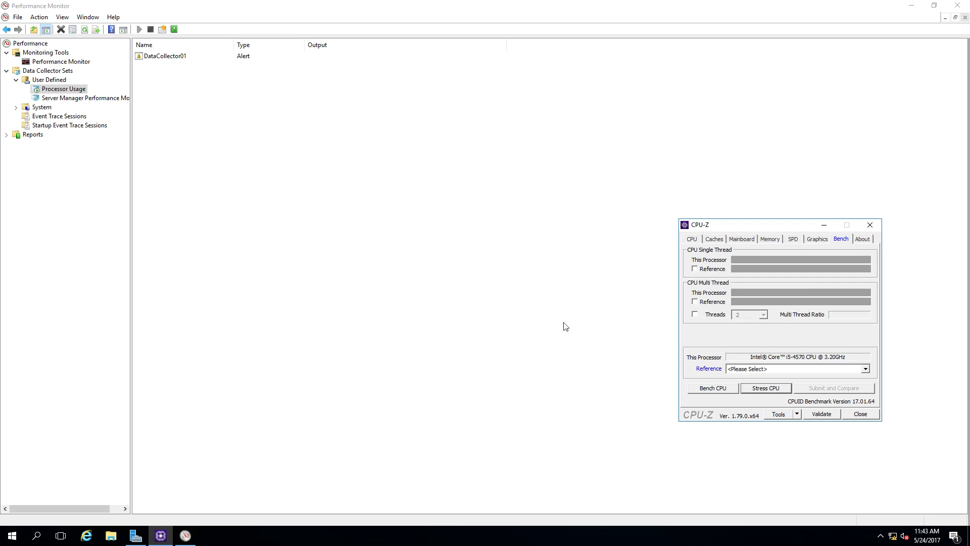
right_click(66, 90)
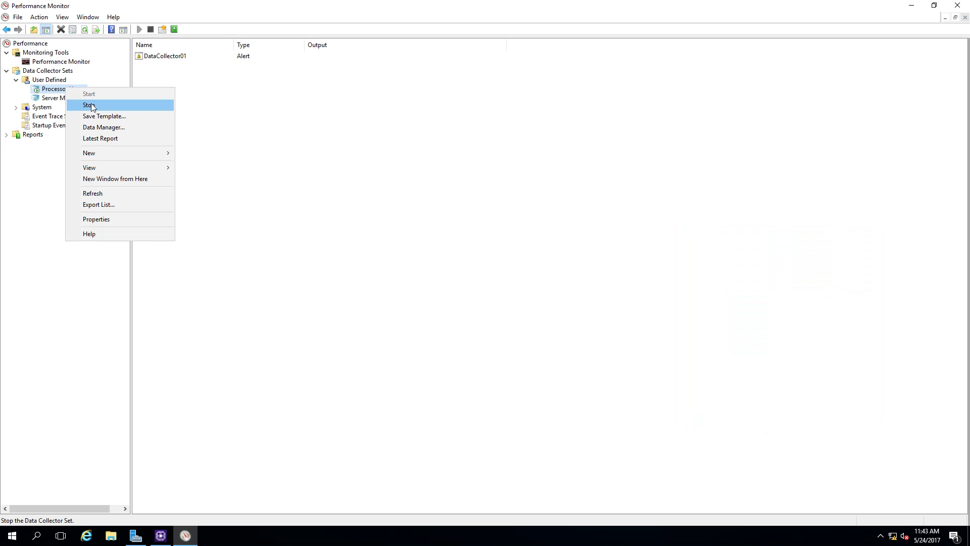
click(92, 106)
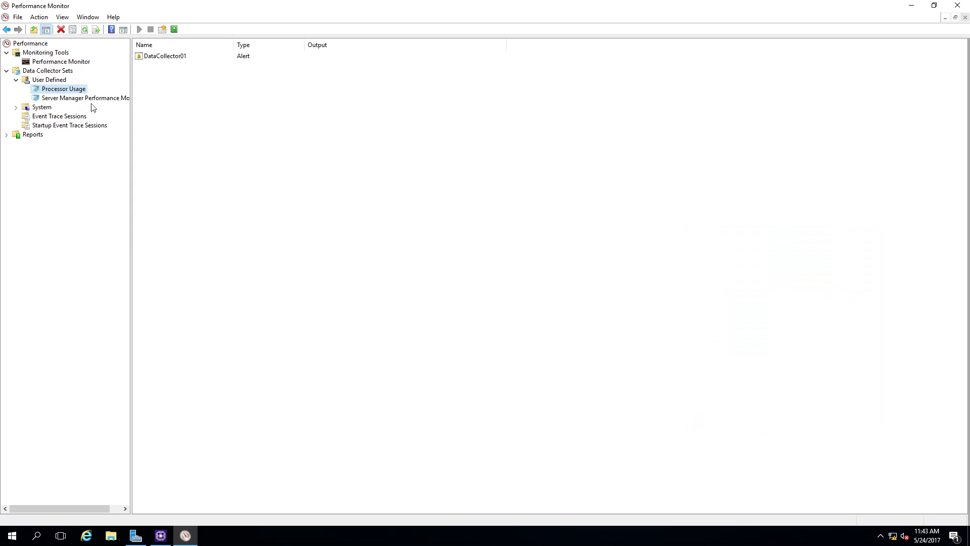
- Search Windows for "even" and open Event Viewer
right_click(13, 536)
click(2, 540)
text(even)
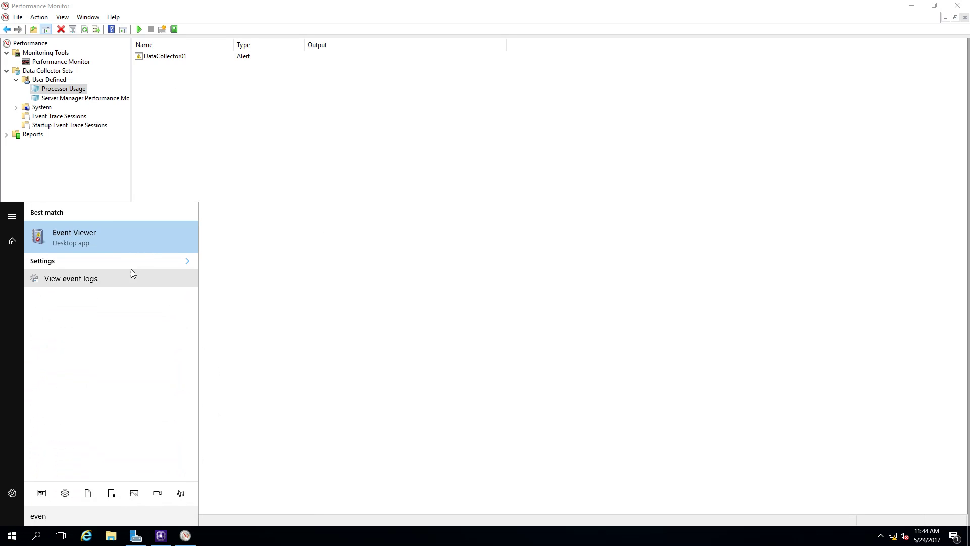
click(76, 233)
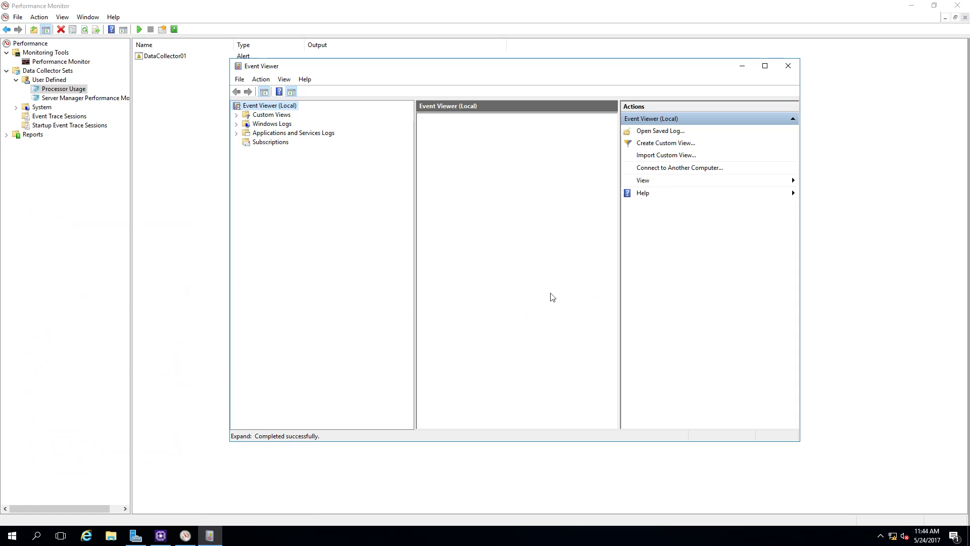
- Open the Operational log of Diagnosis-PLA under Applications and Services Logs > Microsoft > Windows, and maximize the Event Viewer window
click(236, 124)
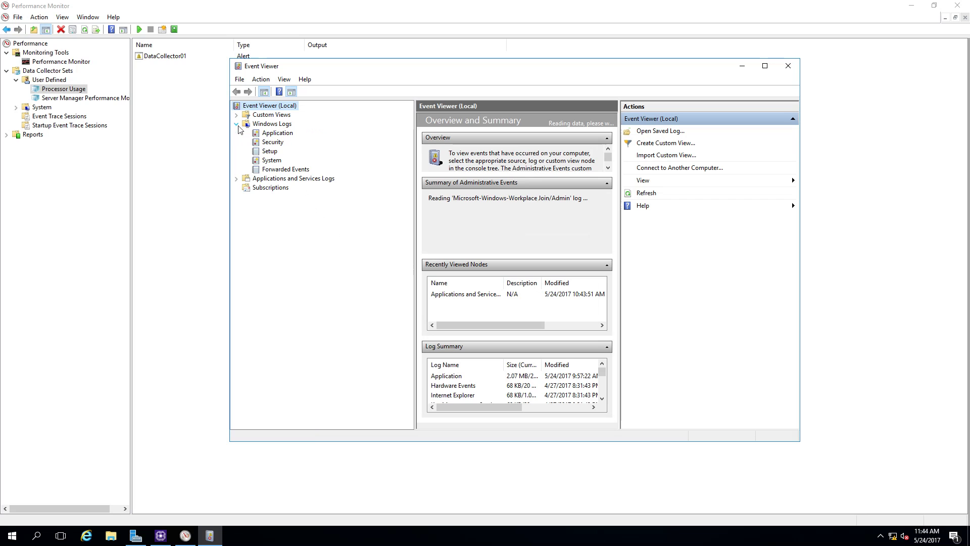
click(236, 125)
click(236, 133)
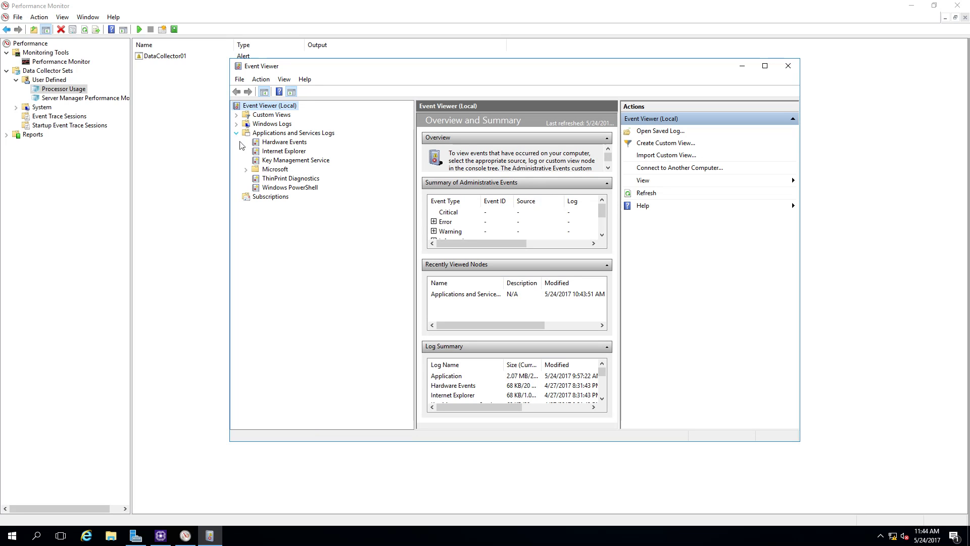
click(246, 169)
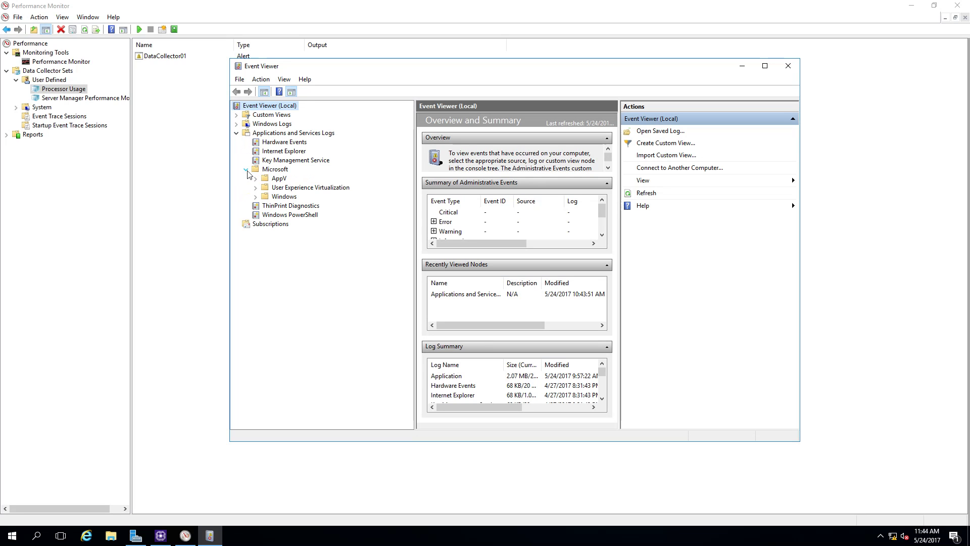
click(255, 197)
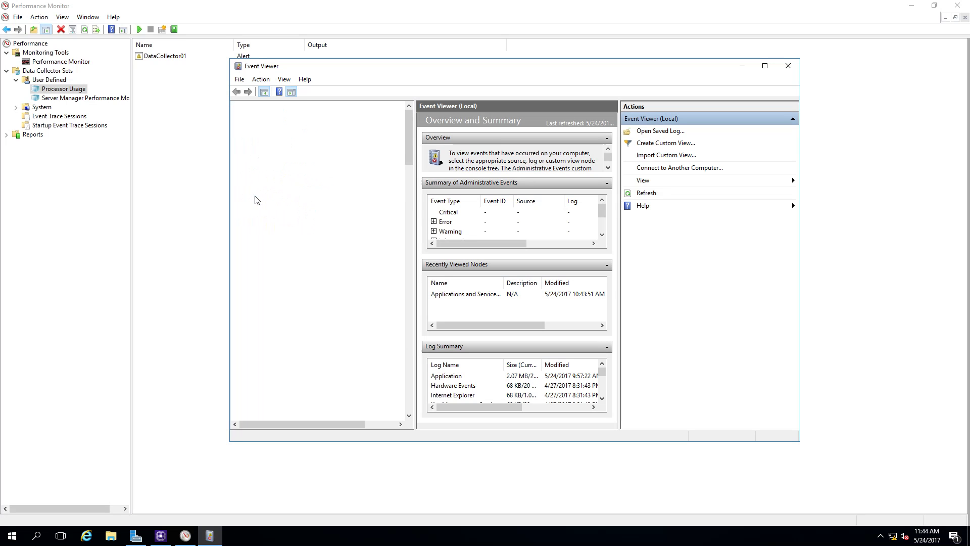
scroll(352, 304, down, 20)
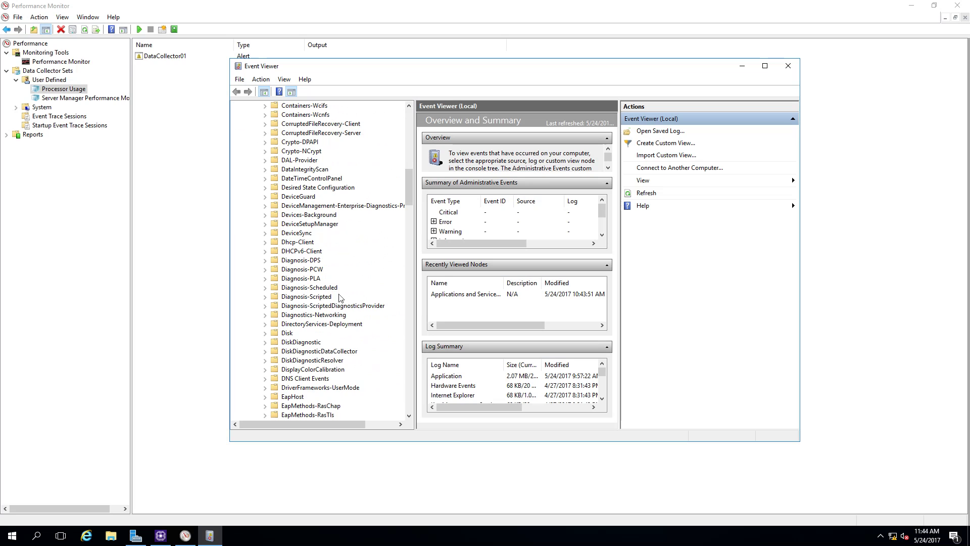
click(264, 278)
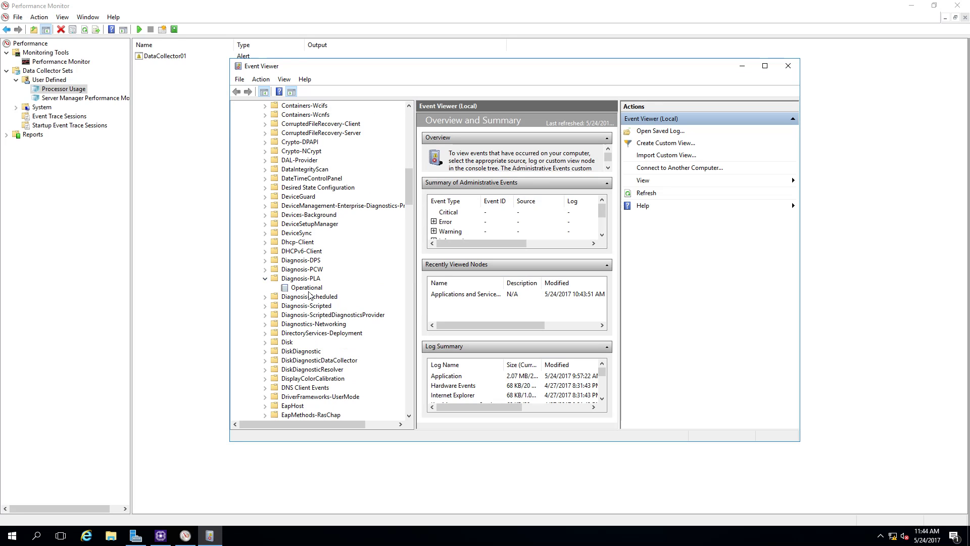
click(307, 288)
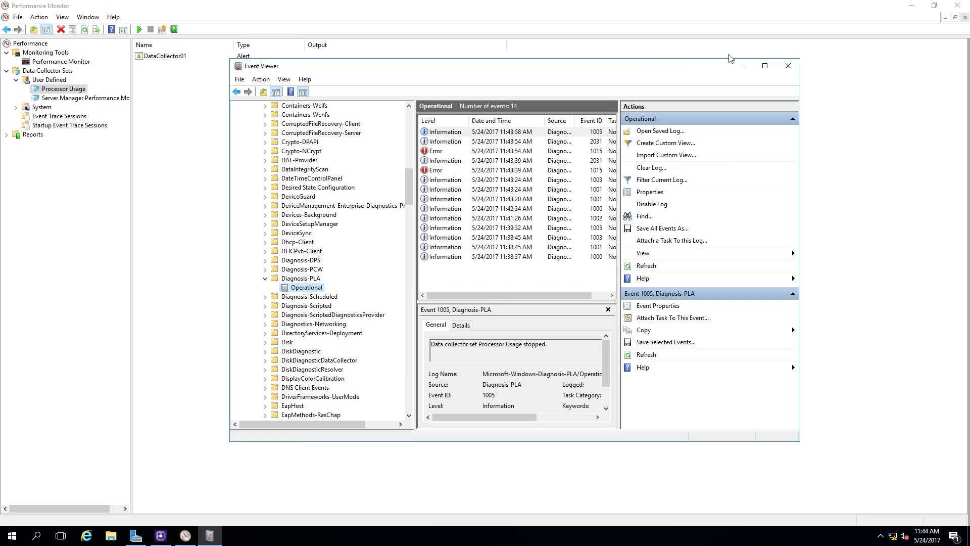
click(765, 66)
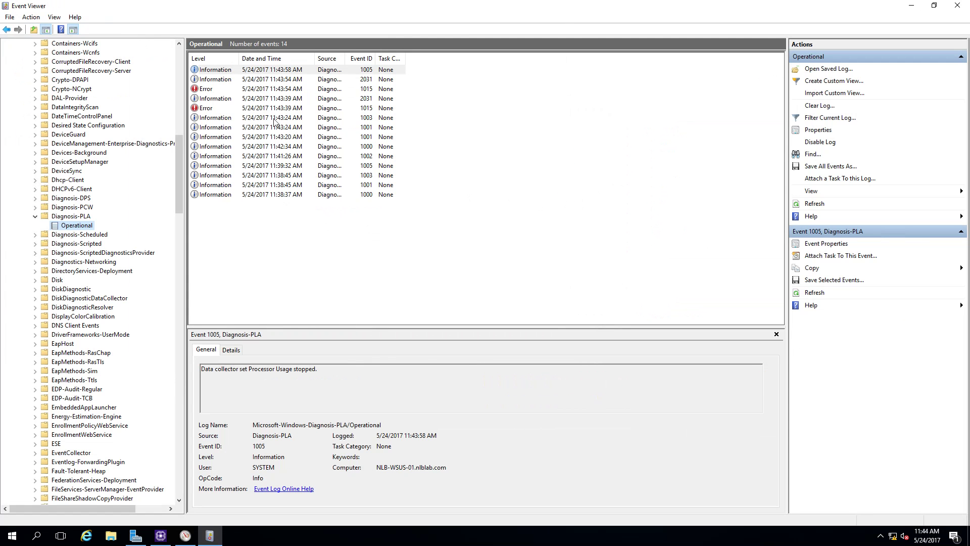
- Examine the 1015 error events and the alert threshold message of the latest 2031 event in the Operational log
click(252, 110)
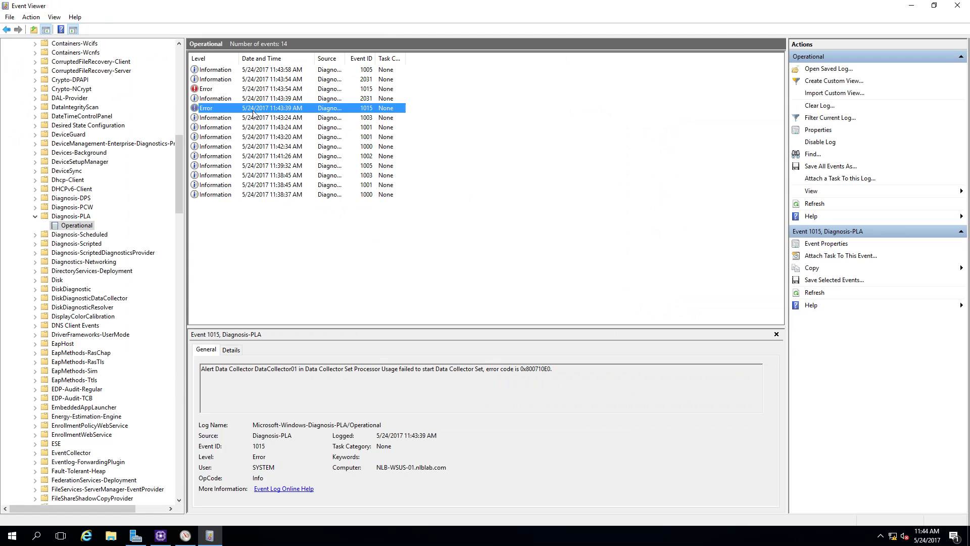
click(271, 90)
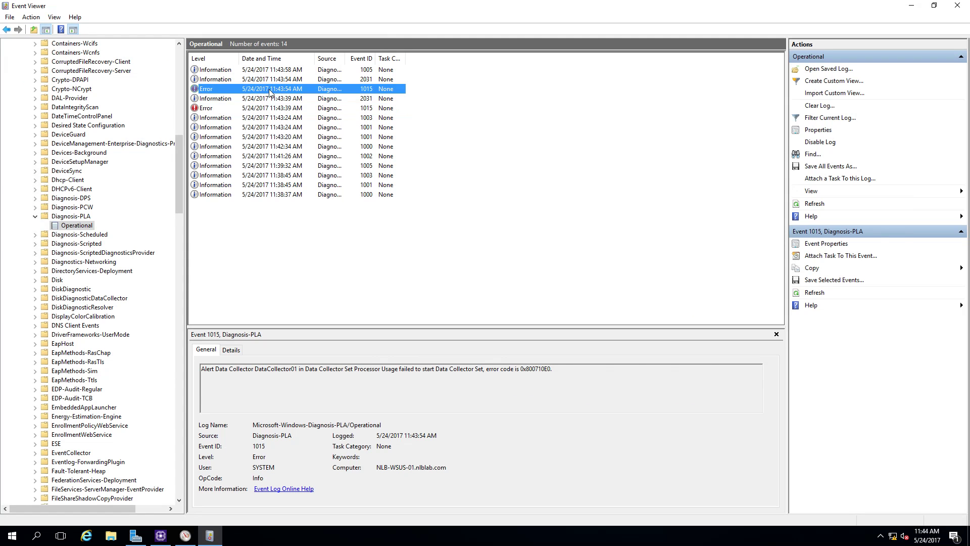
click(279, 80)
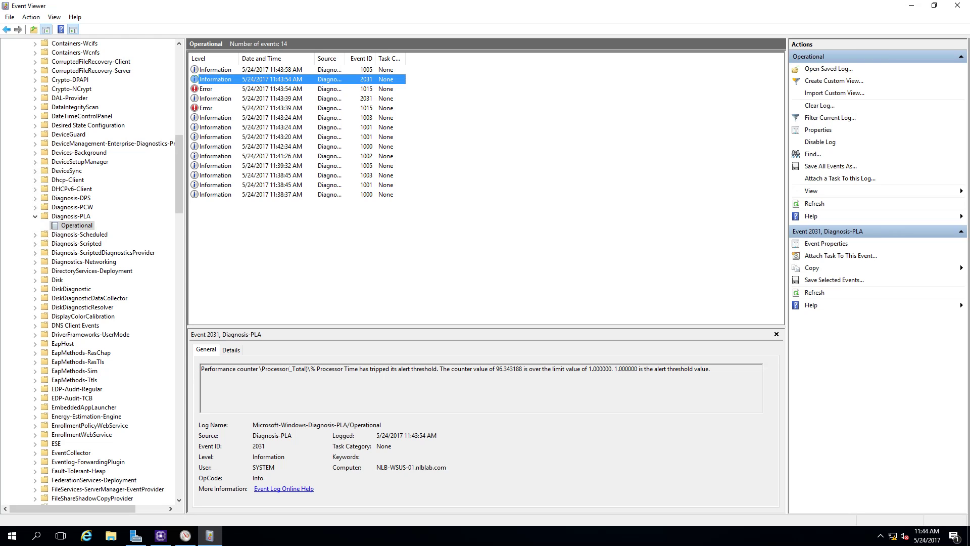
drag(261, 369, 438, 374)
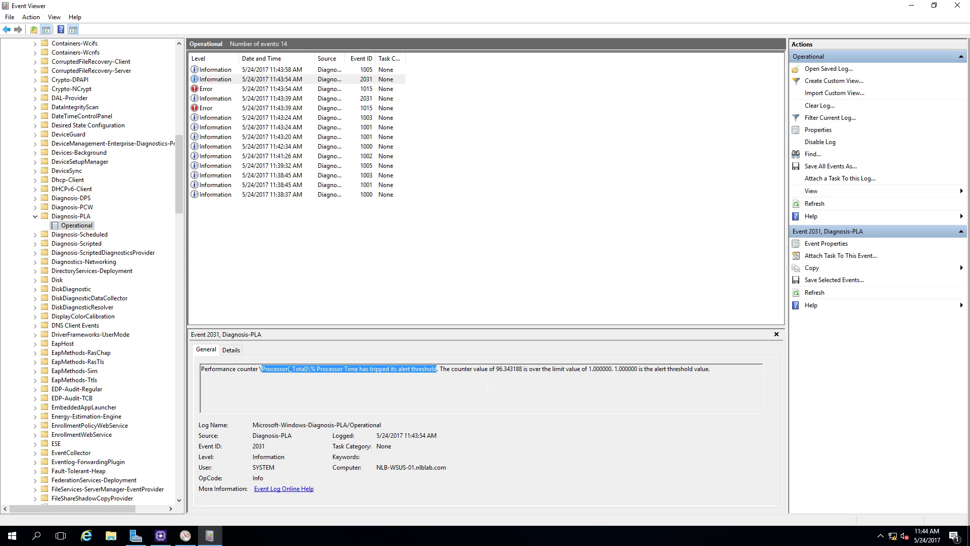
drag(589, 369, 610, 369)
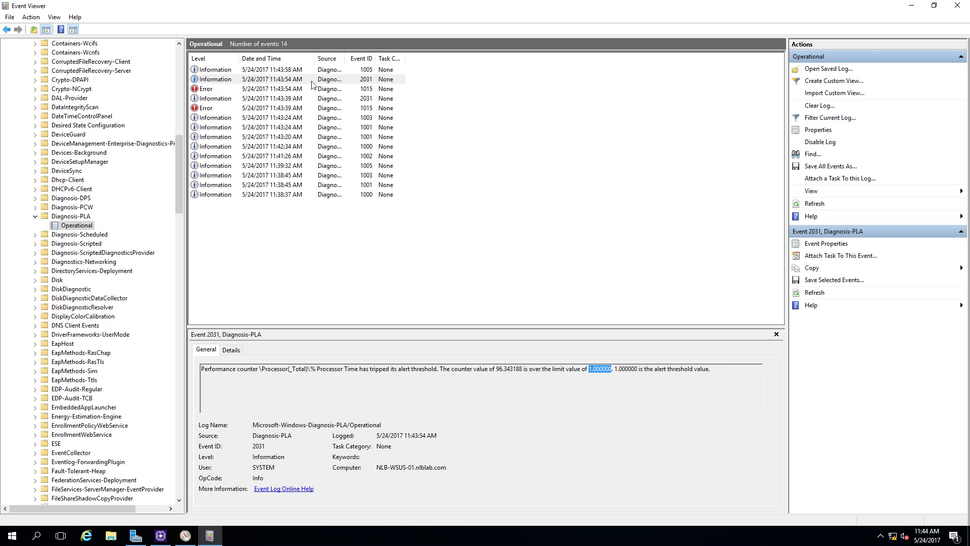
click(254, 73)
click(258, 79)
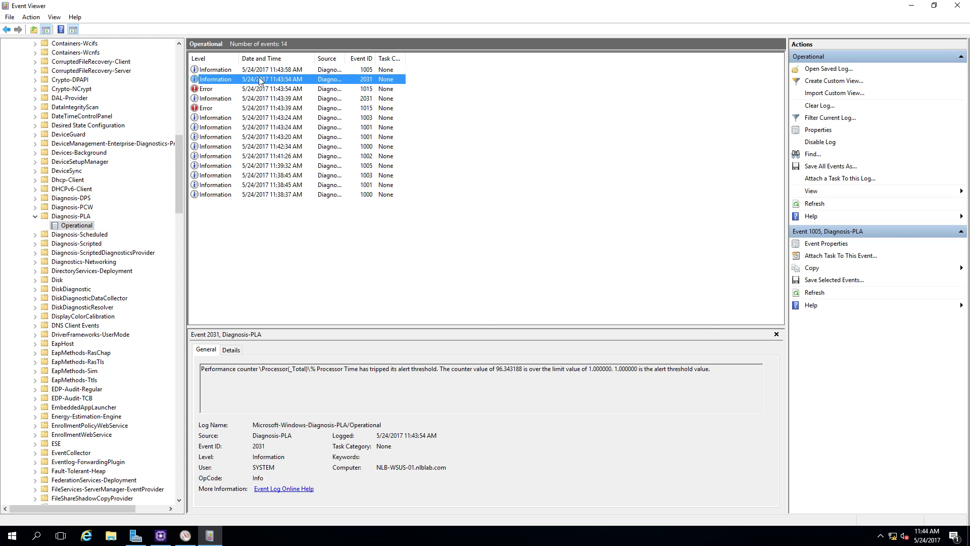
drag(728, 369, 446, 370)
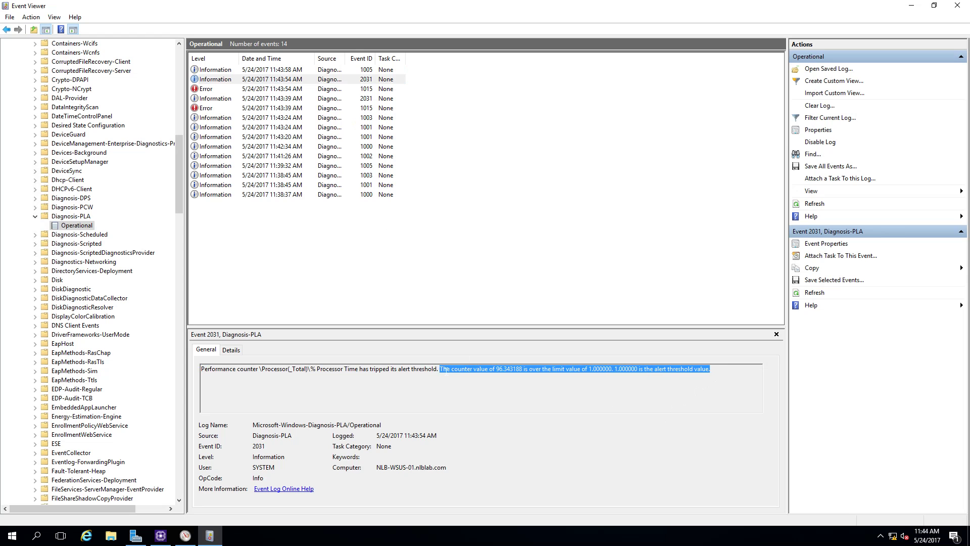
click(586, 369)
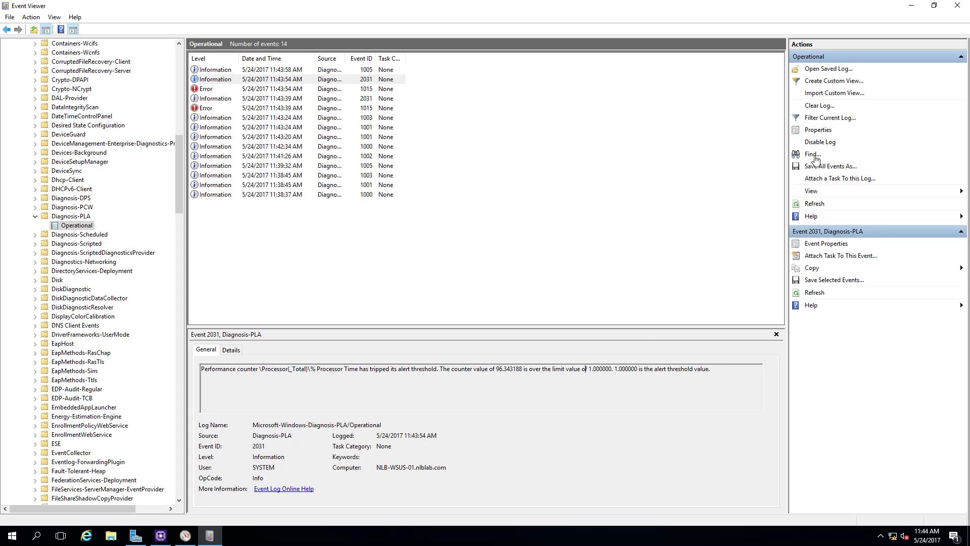
- Switch to Performance Monitor and set DataCollector01 of Processor Usage to alert when % Processor Time is above a limit of 90
click(194, 540)
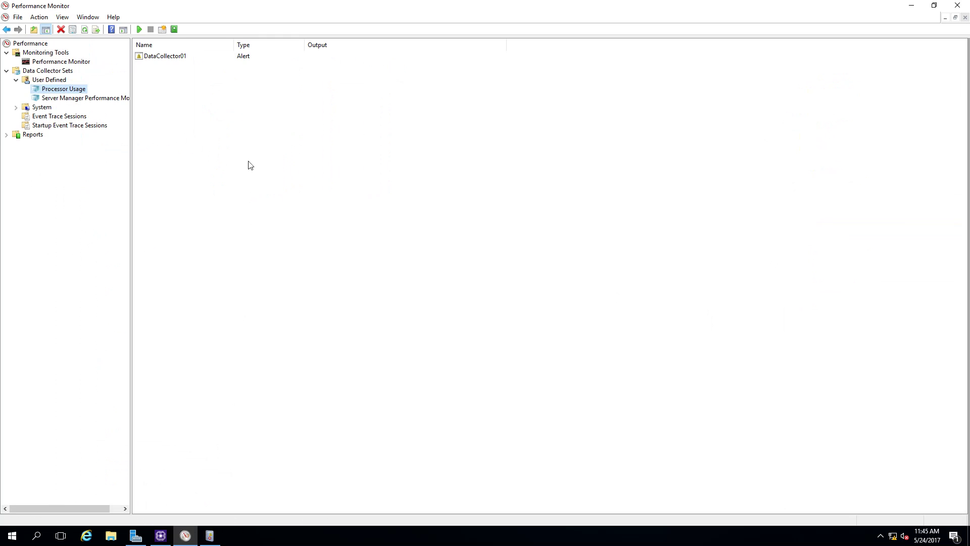
right_click(162, 56)
click(174, 80)
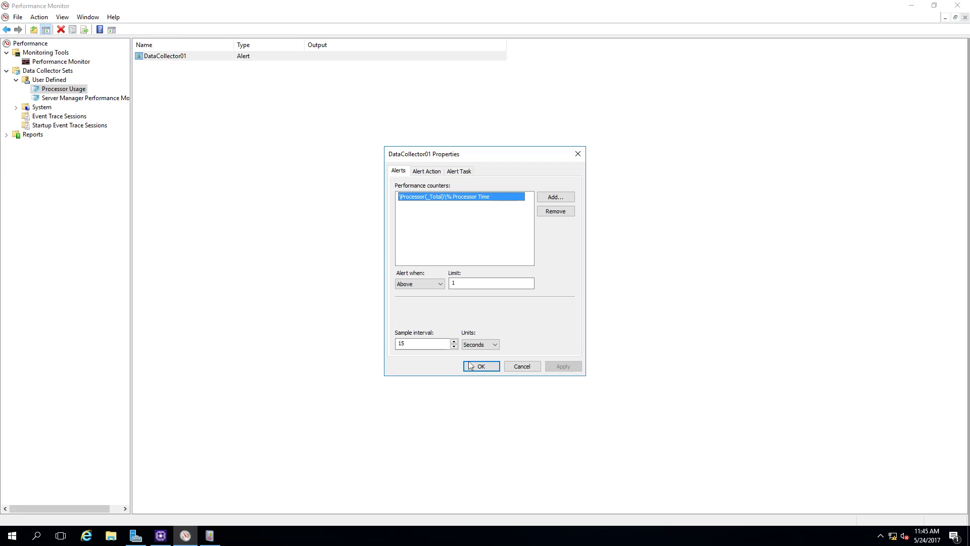
click(452, 286)
text(1)
double_click(453, 283)
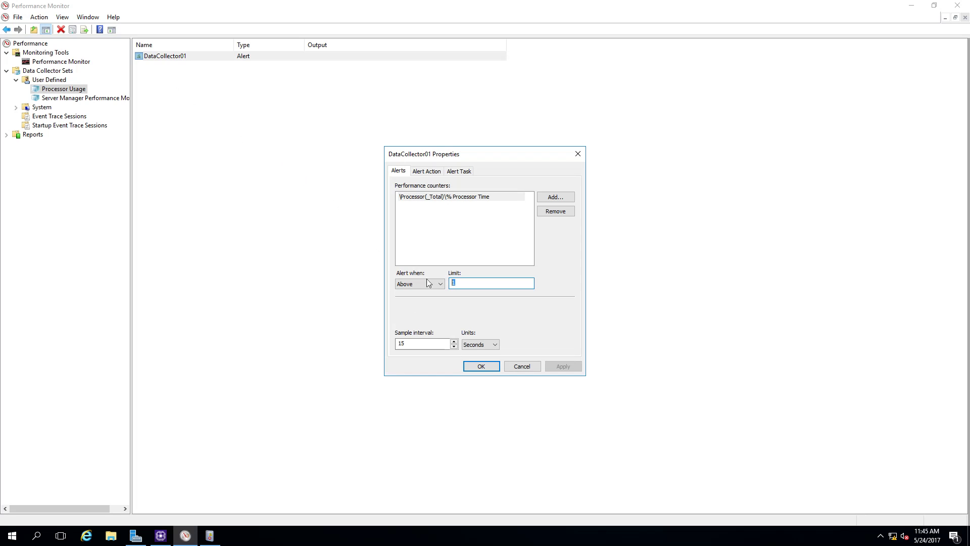
click(438, 285)
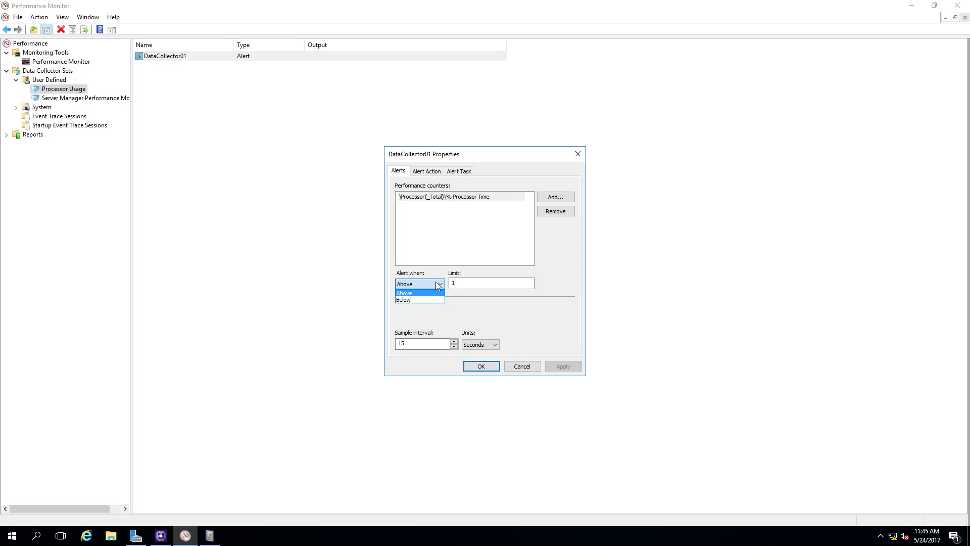
click(418, 294)
key(Tab)
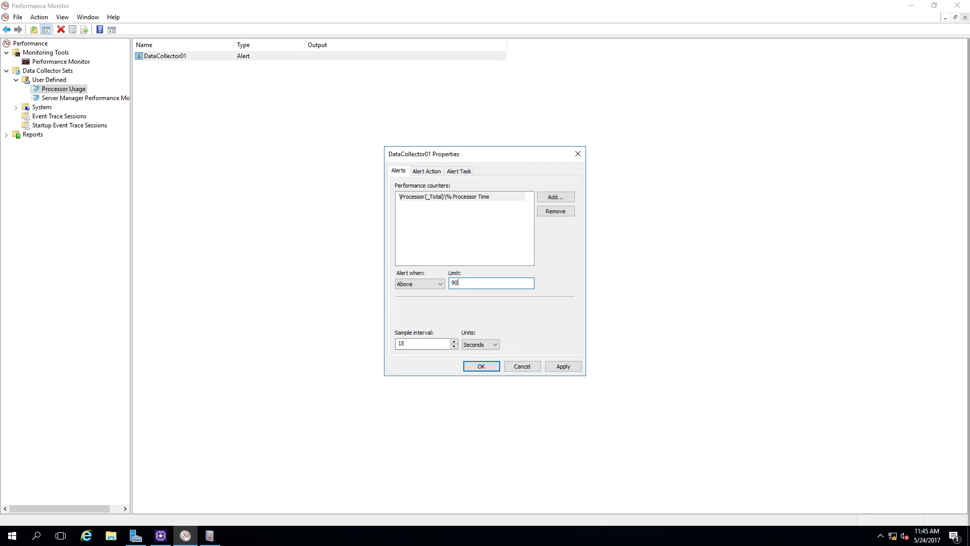
click(439, 284)
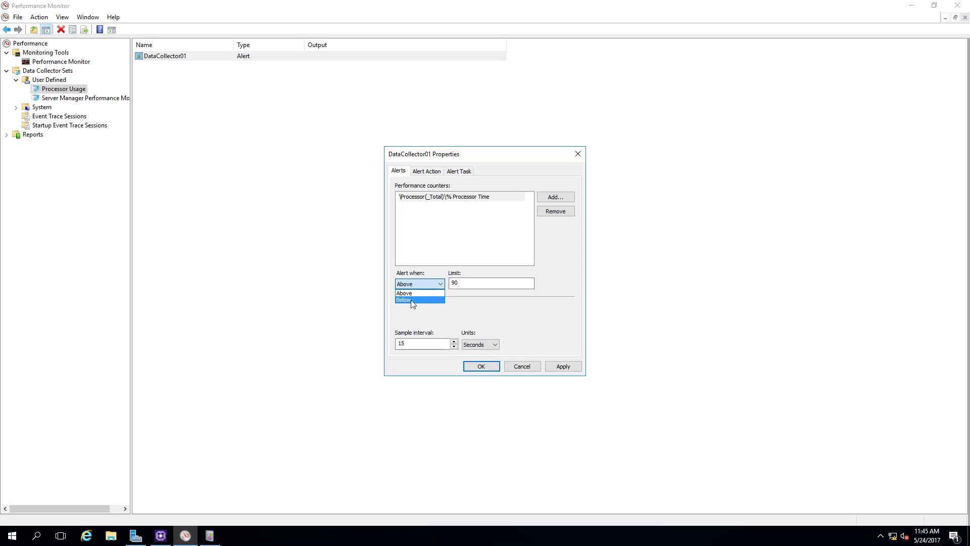
click(419, 293)
click(563, 367)
click(490, 366)
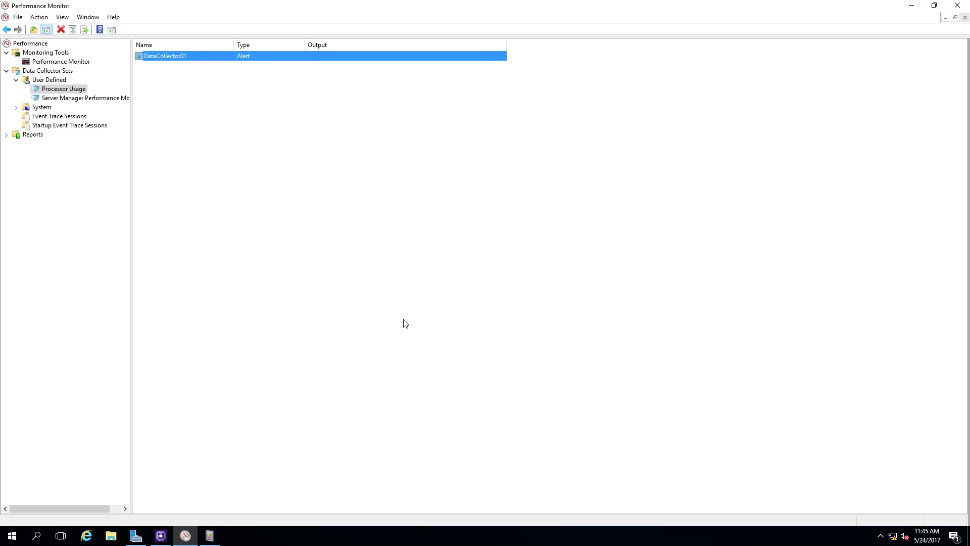
- Switch back to Event Viewer and reread the full alert message of the selected 2031 event
click(209, 536)
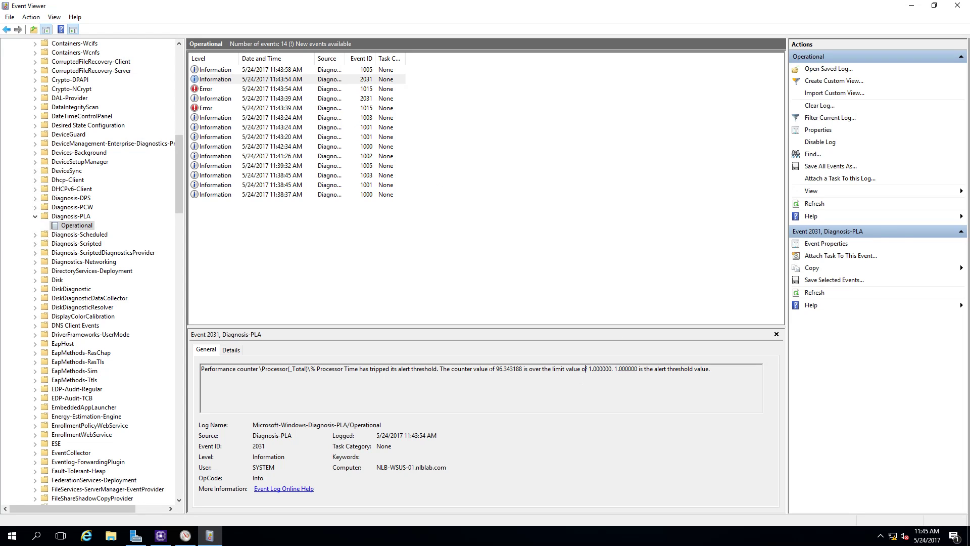
drag(489, 369, 709, 369)
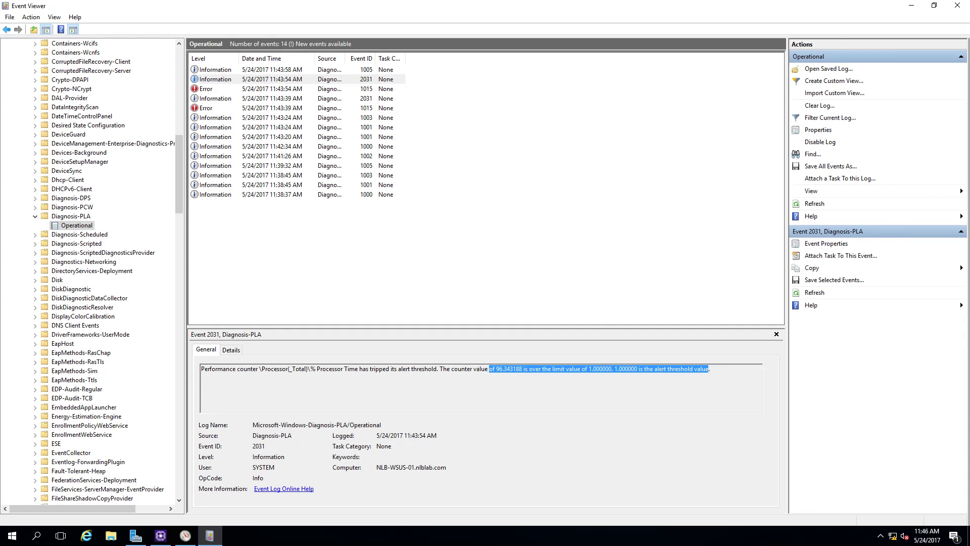
key(ctrl+a)
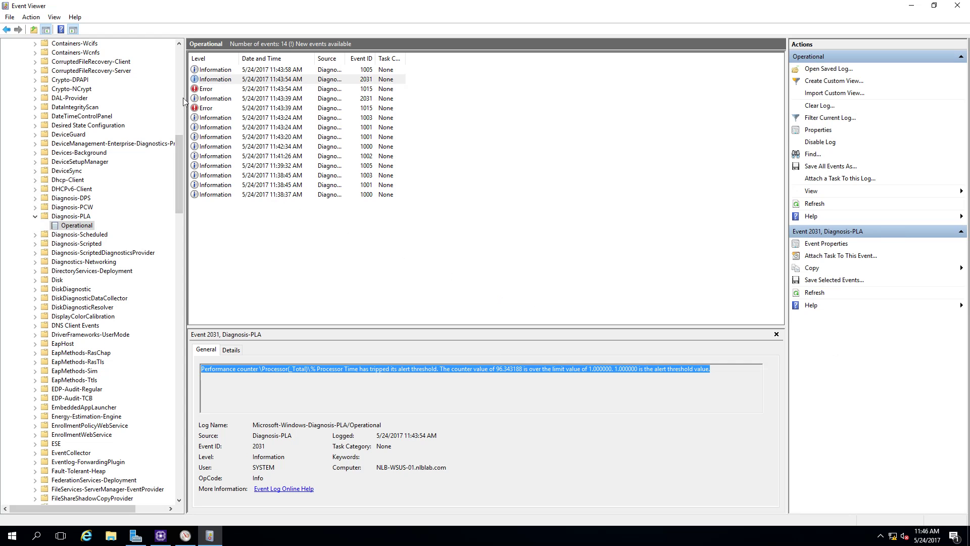
- Collapse the Windows, Microsoft, and Applications and Services Logs folders in the console tree
drag(179, 141, 179, 50)
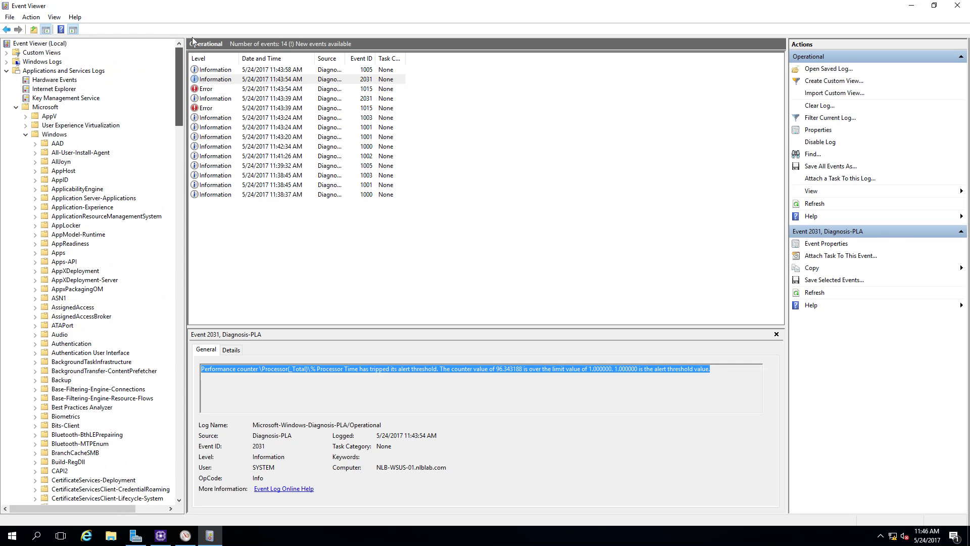
click(26, 134)
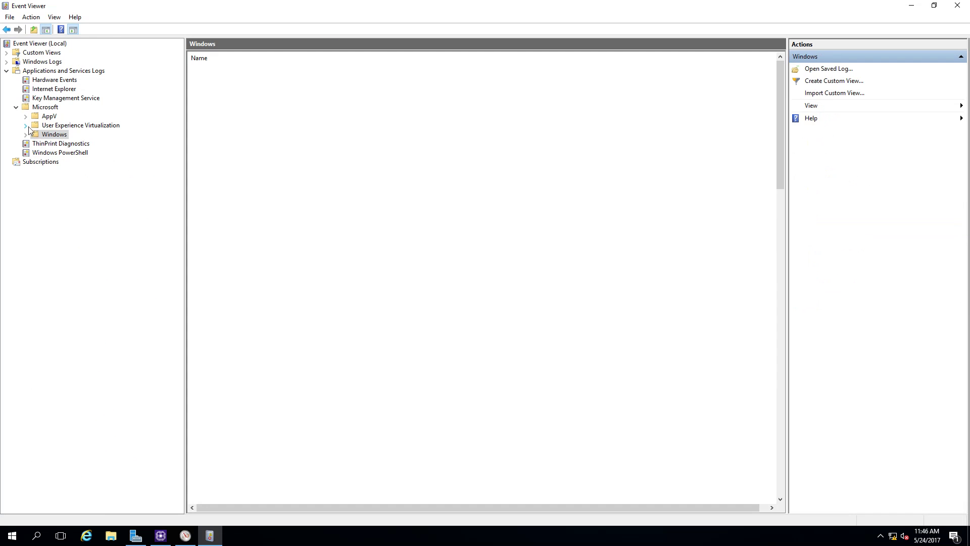
click(16, 107)
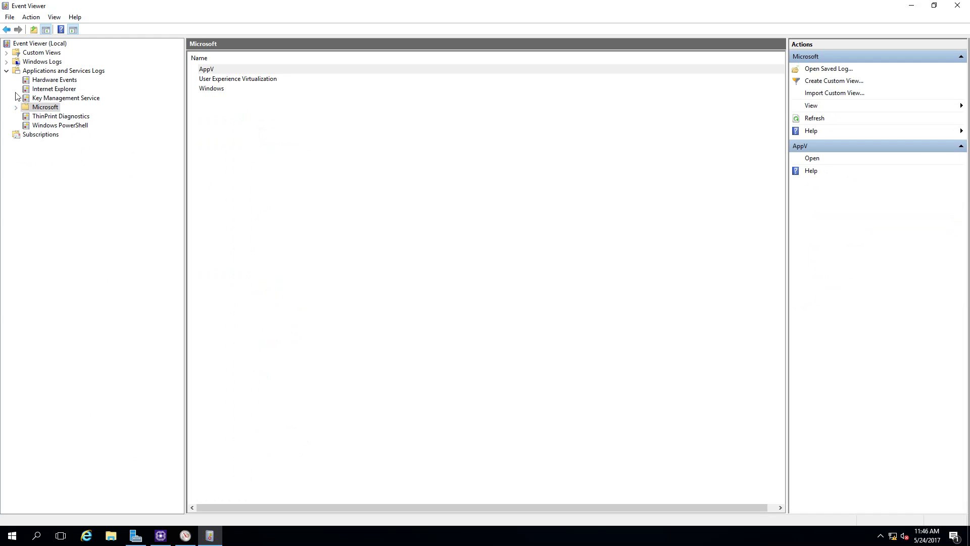
click(6, 70)
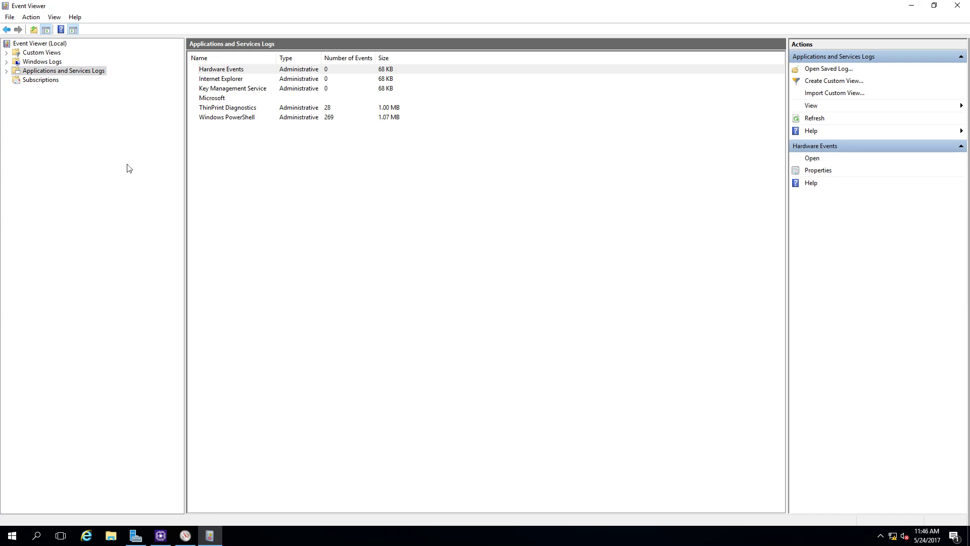
- Open the Application log under Windows Logs and review its Application Hang, PerfNet and Windows Error Reporting events
click(6, 61)
click(59, 73)
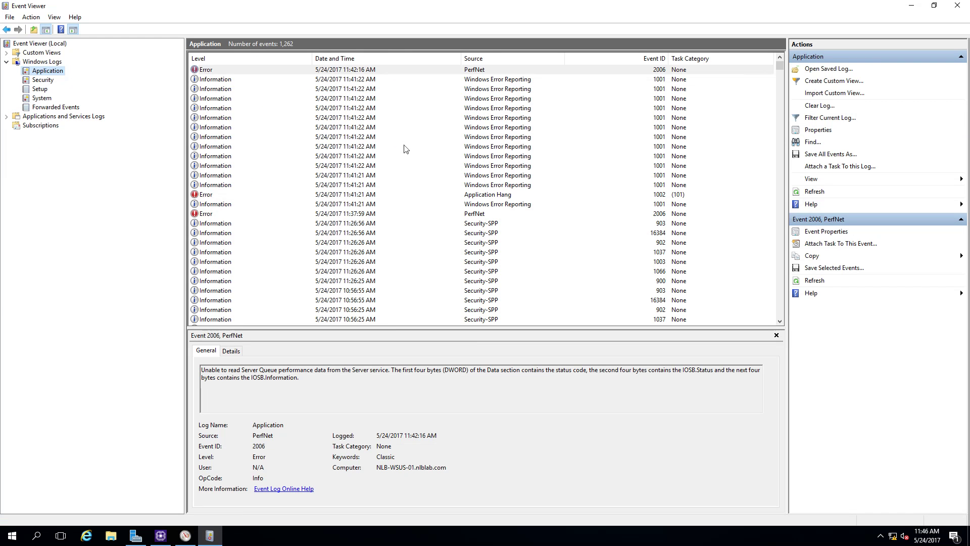
click(466, 194)
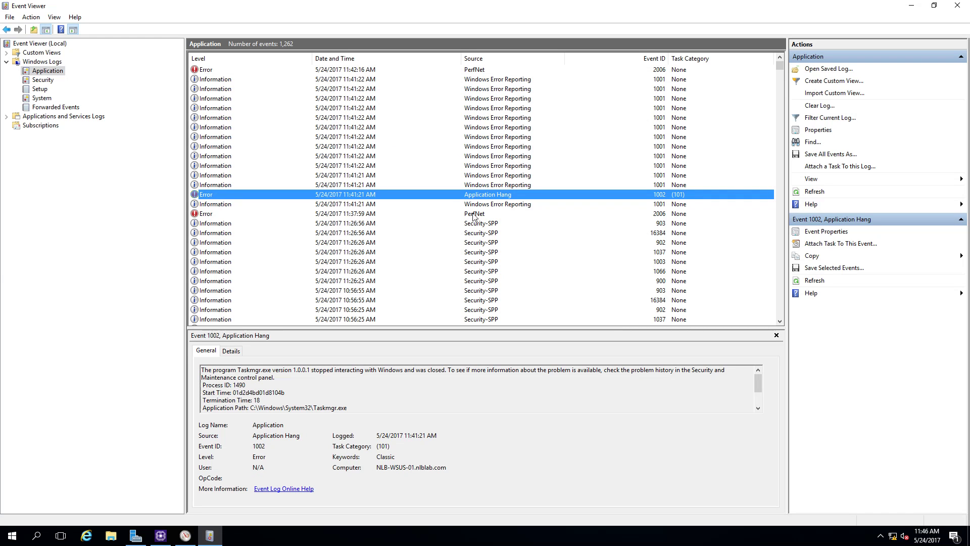
click(473, 214)
scroll(427, 240, down, 6)
scroll(426, 241, down, 9)
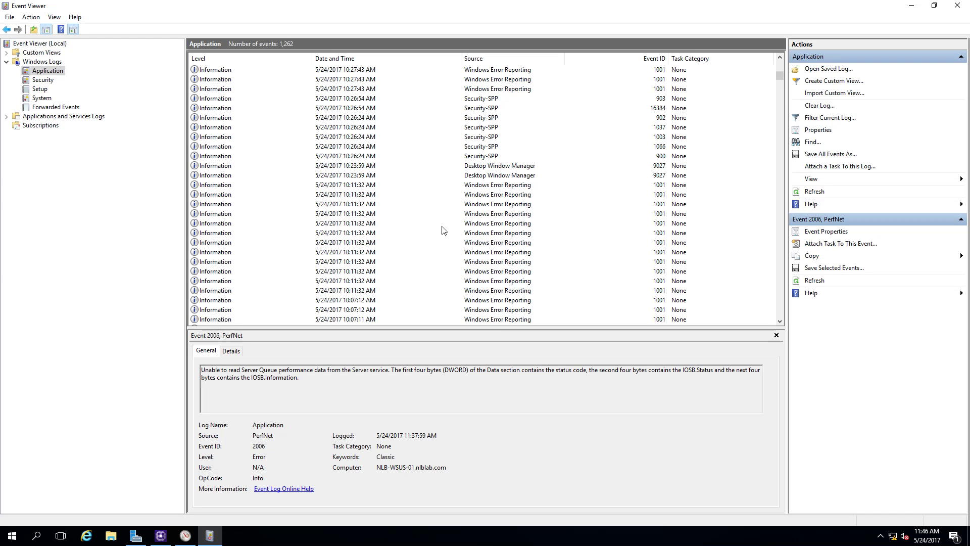
click(385, 223)
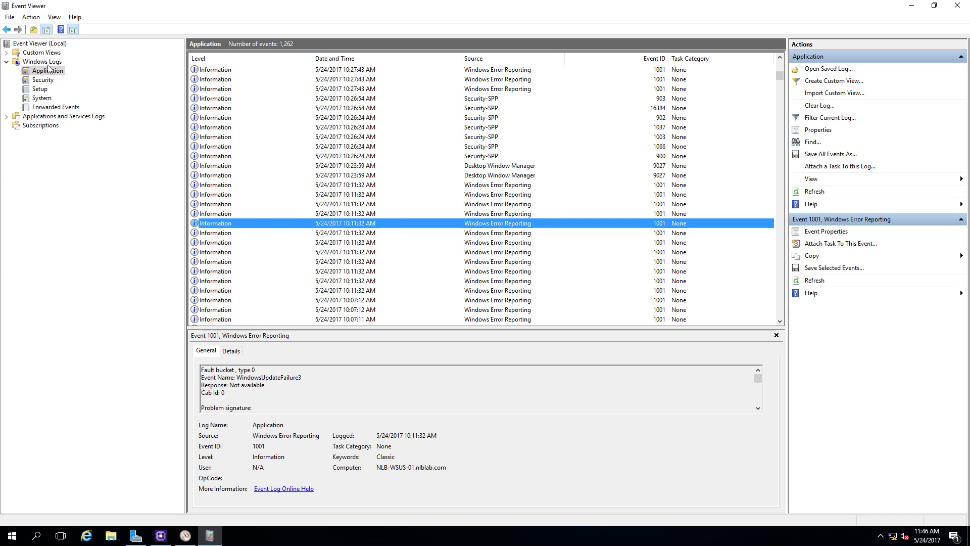
click(487, 195)
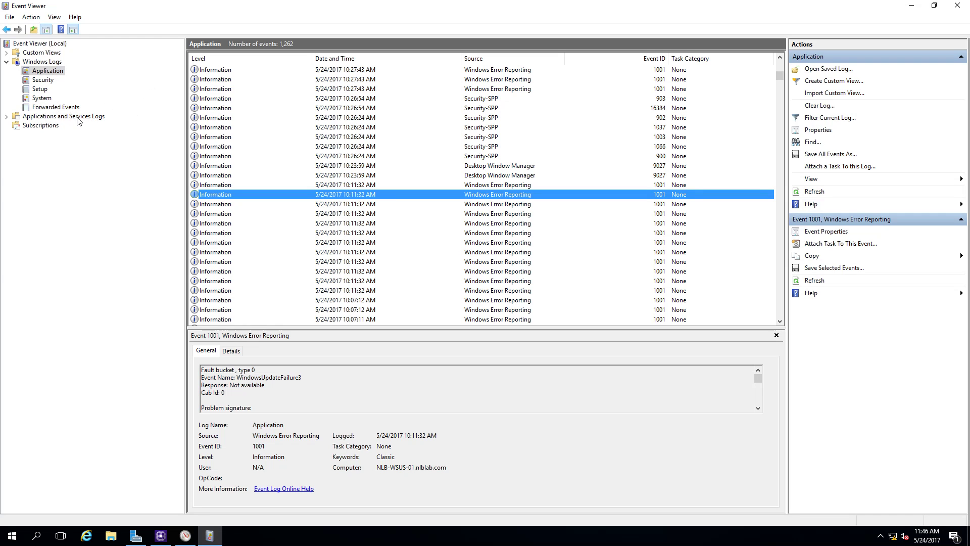
- Return to the newest Application log entries and view a Windows Error Reporting event logged at 11:41:22 AM
click(59, 74)
scroll(451, 185, up, 4)
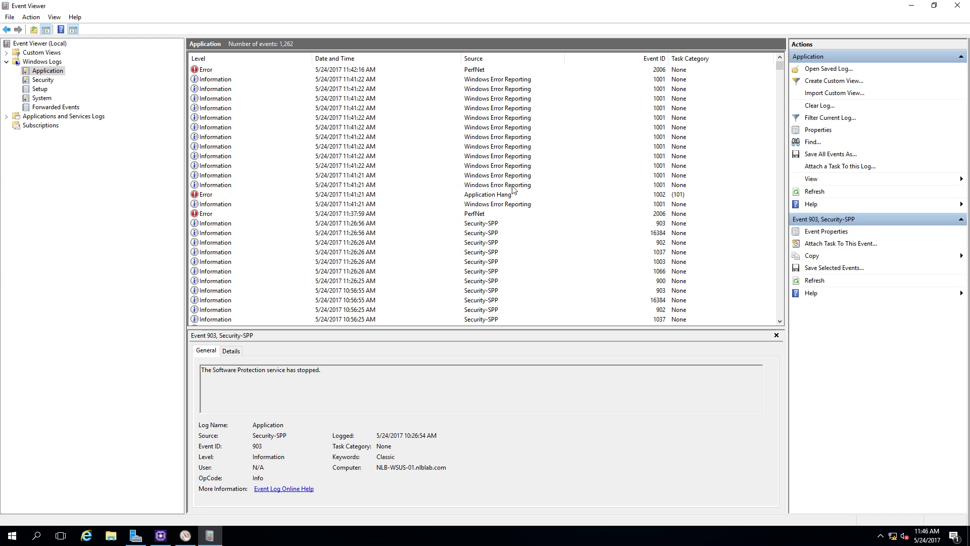
click(427, 118)
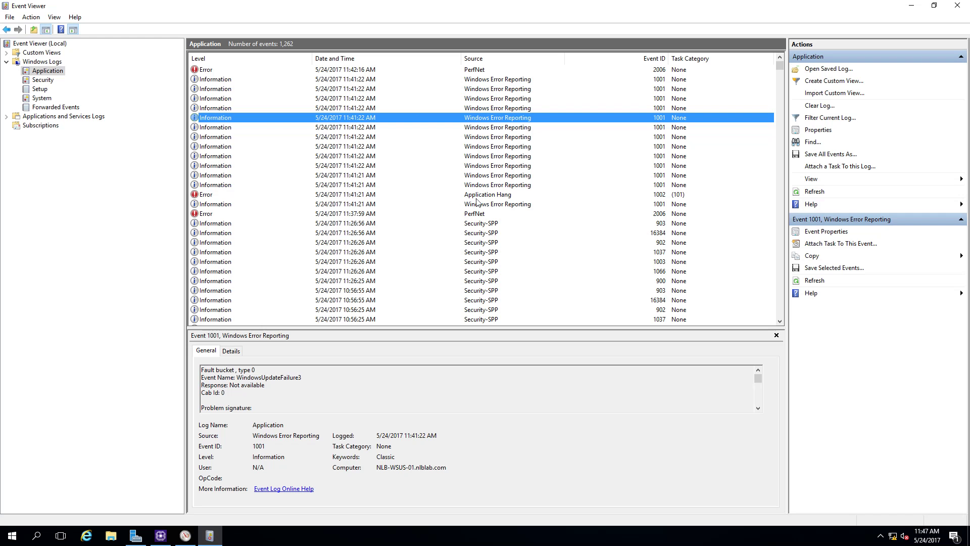
- Open the Security log, select the 4648 logon event from 9:57:25 AM and highlight the account name and domain whose credentials were used
click(46, 82)
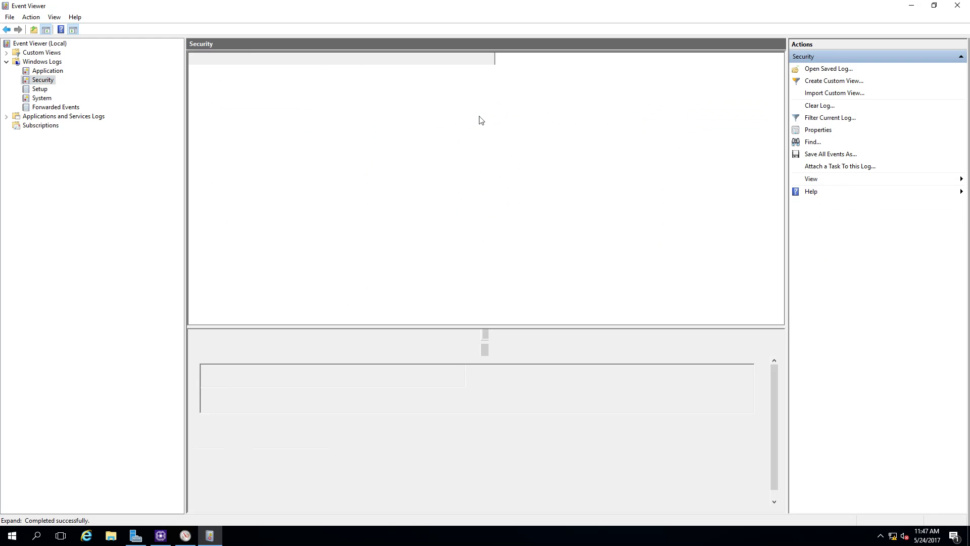
click(268, 98)
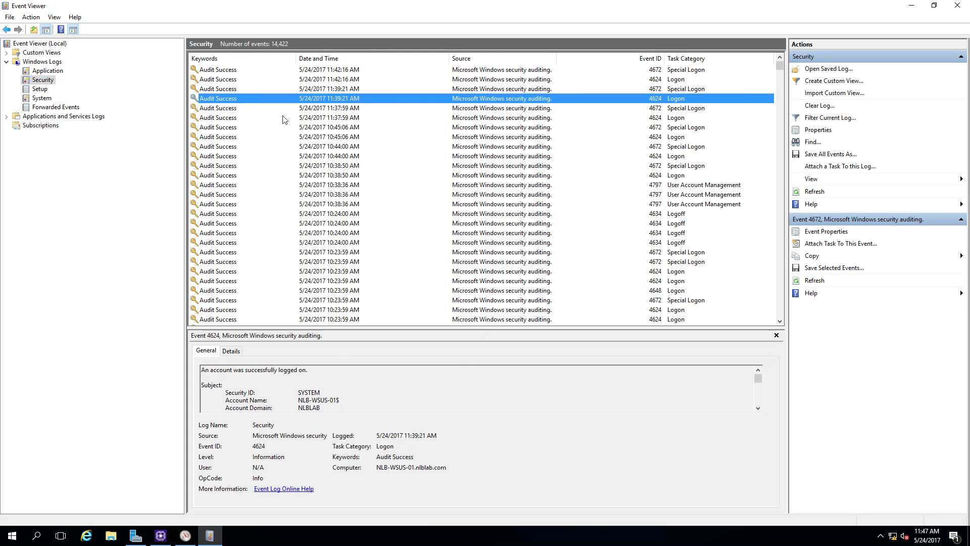
scroll(389, 159, down, 5)
scroll(393, 166, down, 15)
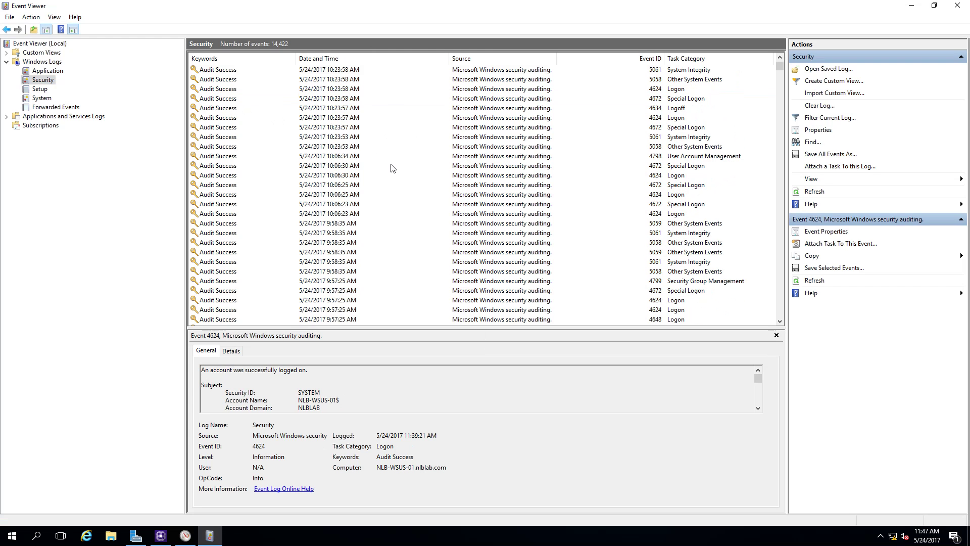
click(672, 147)
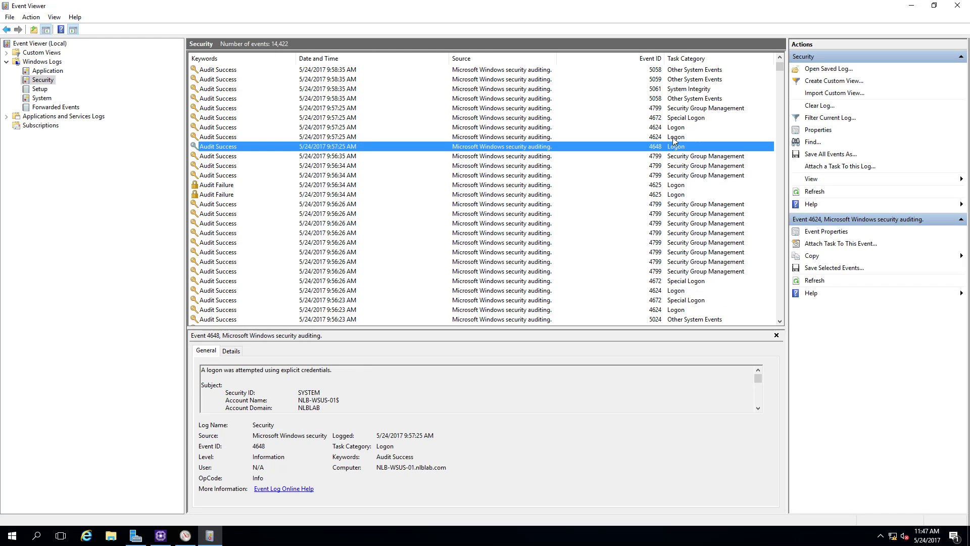
click(342, 392)
scroll(363, 397, down, 3)
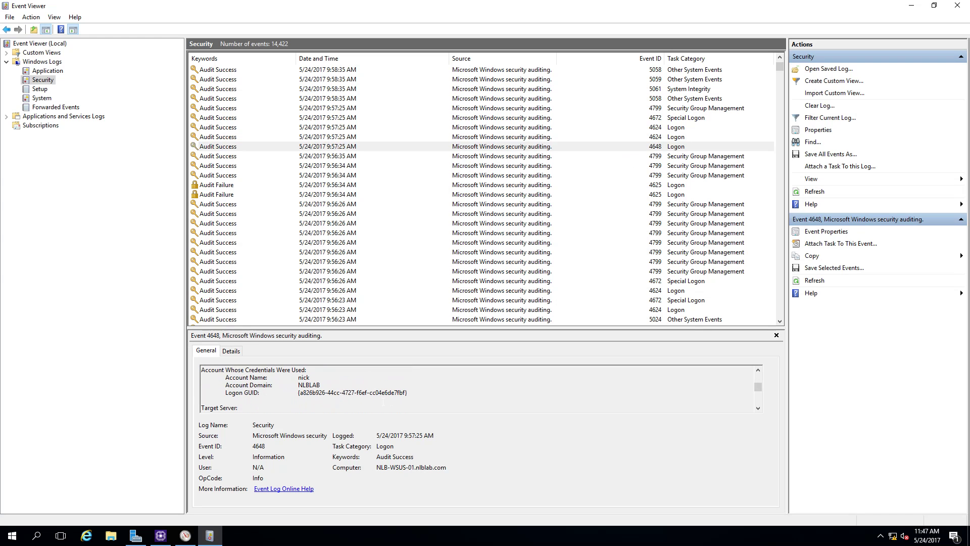
drag(226, 378, 376, 383)
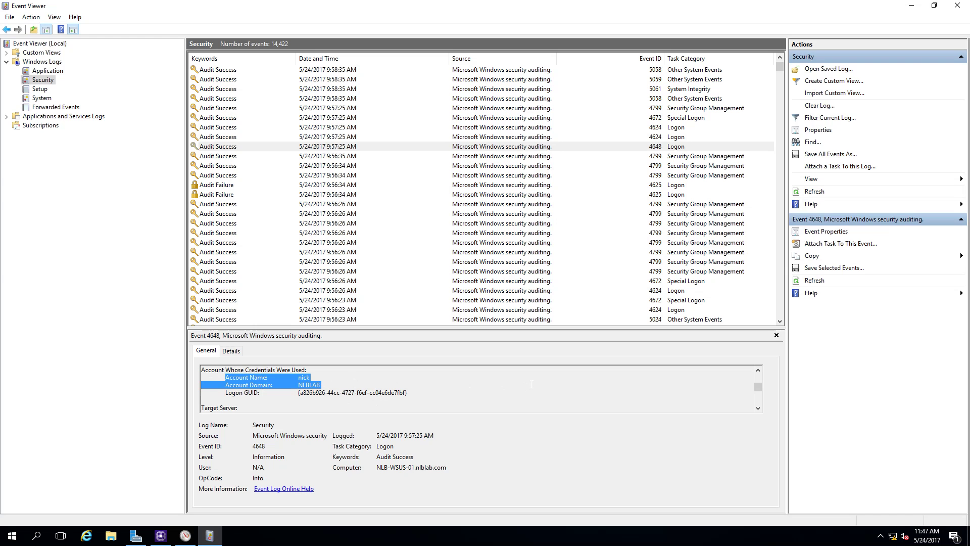
- Read the descriptions of the two Audit Failure 4625 logon events in the Security log, including the account and network information
click(240, 186)
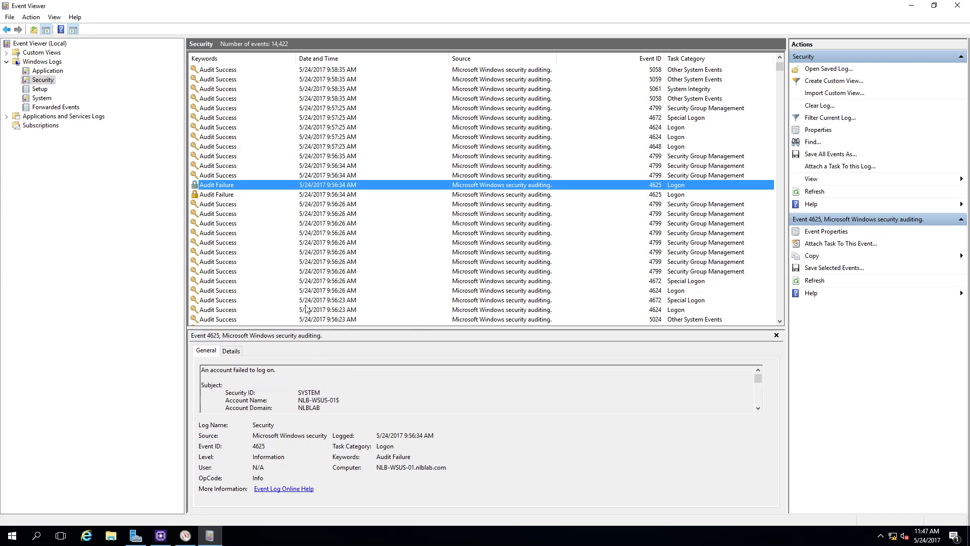
click(353, 395)
scroll(383, 398, down, 3)
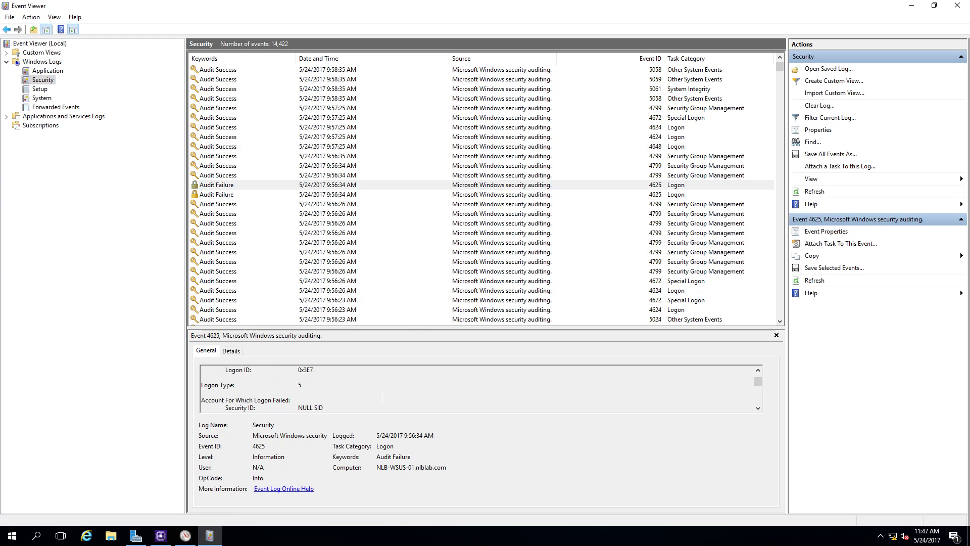
click(476, 196)
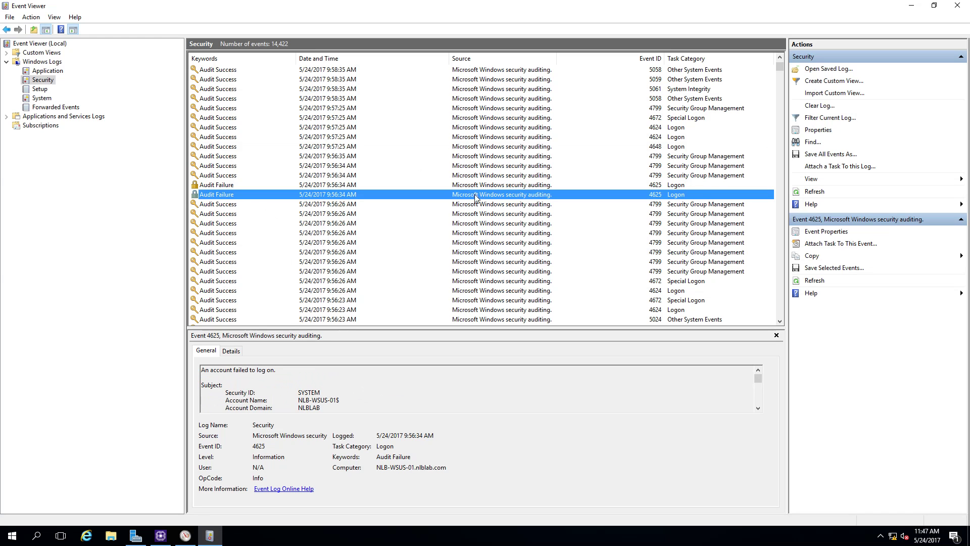
click(383, 402)
scroll(383, 401, down, 6)
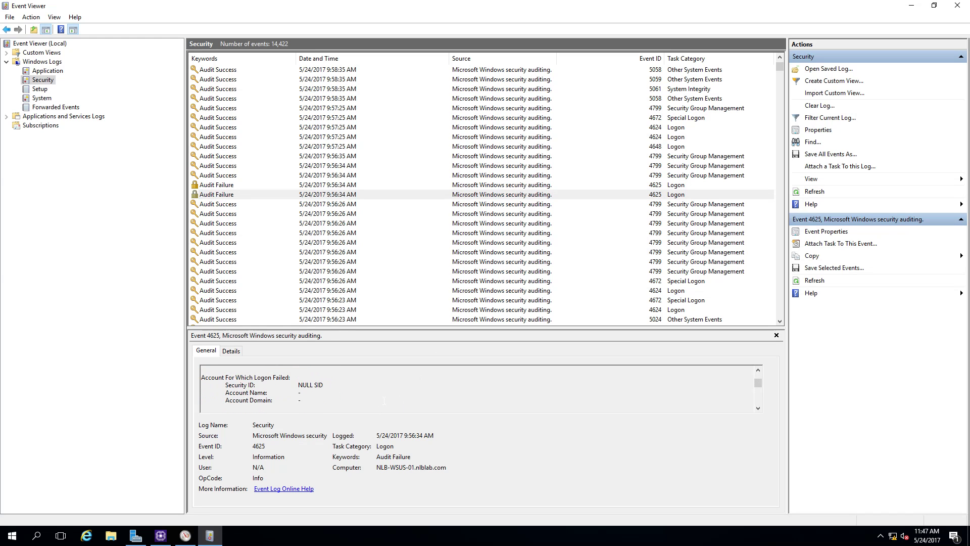
scroll(384, 401, down, 5)
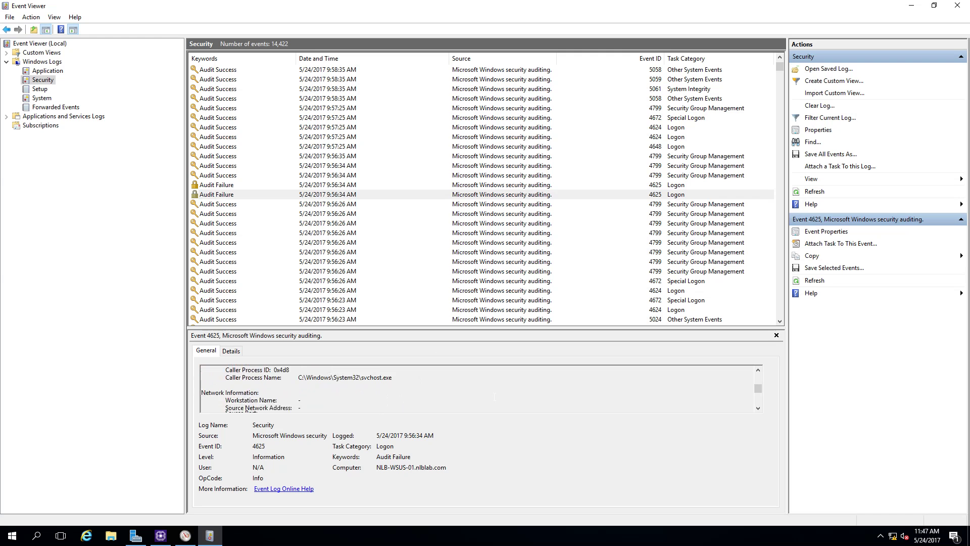
- Open the System log and read the LSA (LsaSrv) warning with event ID 6038
click(46, 99)
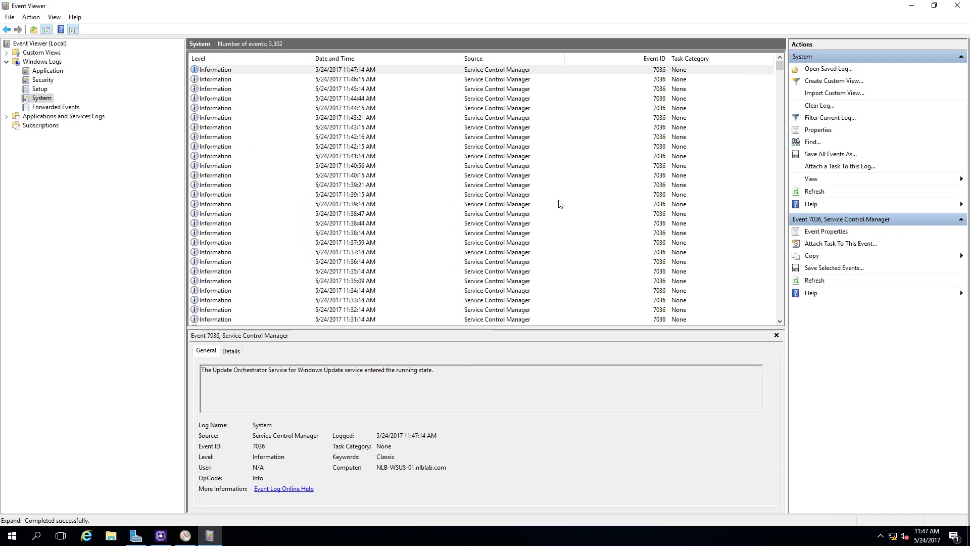
click(521, 186)
scroll(521, 209, down, 3)
scroll(522, 209, down, 20)
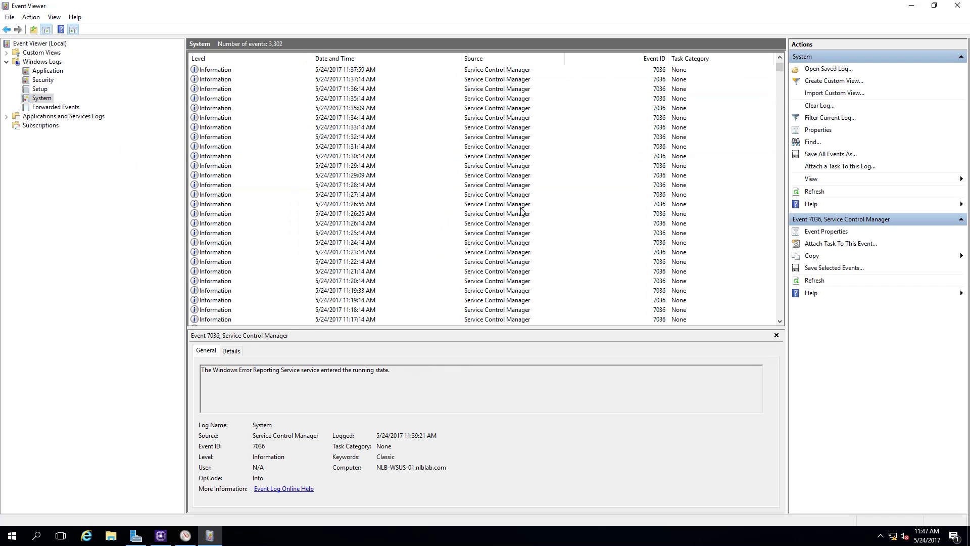
scroll(521, 214, down, 9)
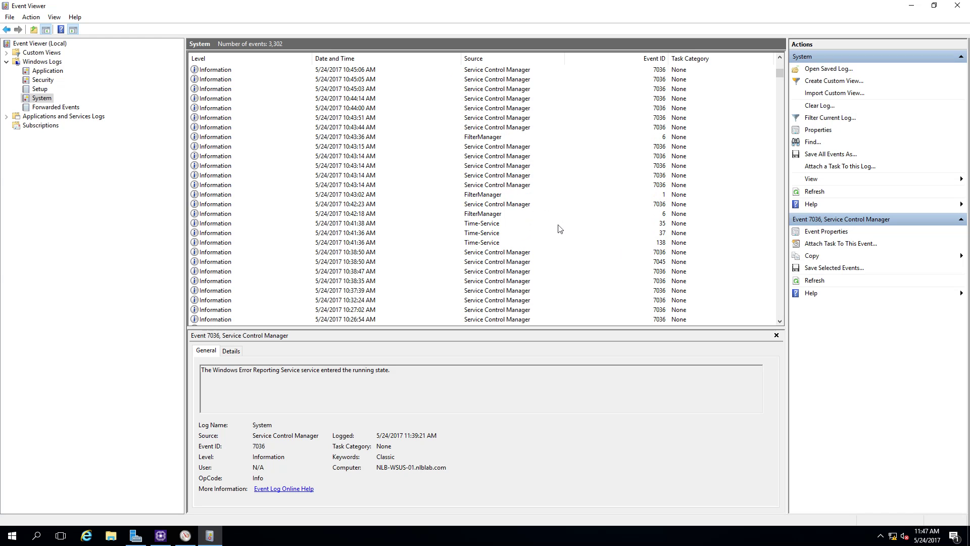
scroll(529, 234, down, 4)
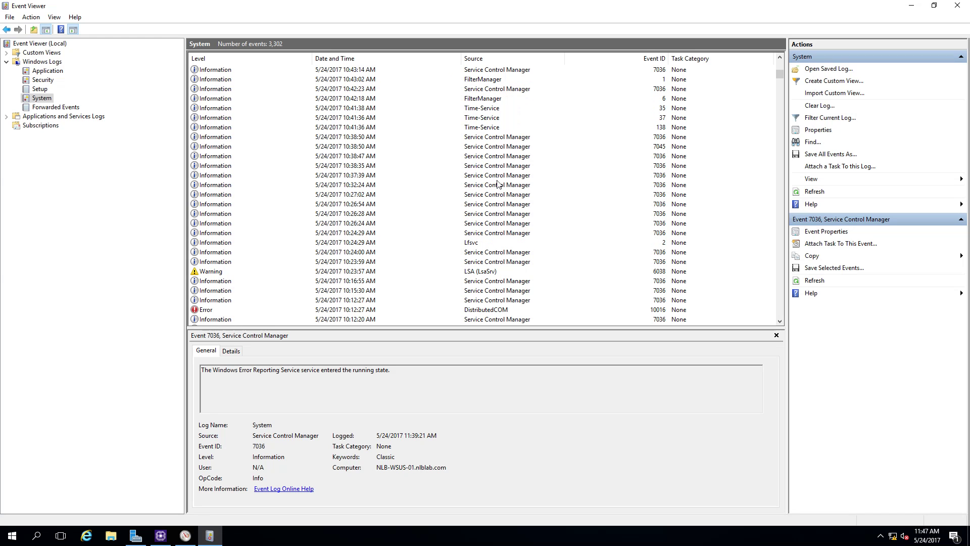
click(486, 273)
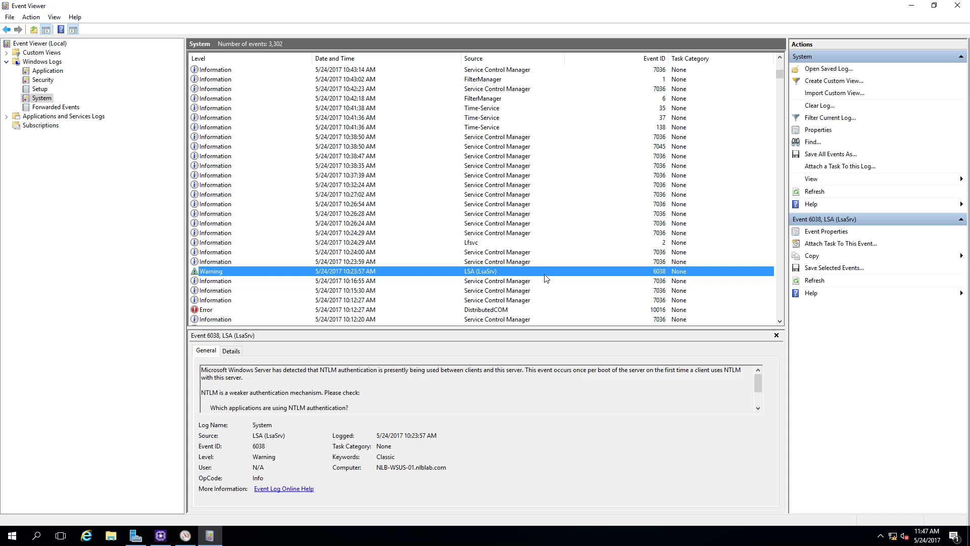
- Read the DistributedCOM 10016 error in the System log, then browse the older errors and warnings below it
scroll(453, 268, down, 3)
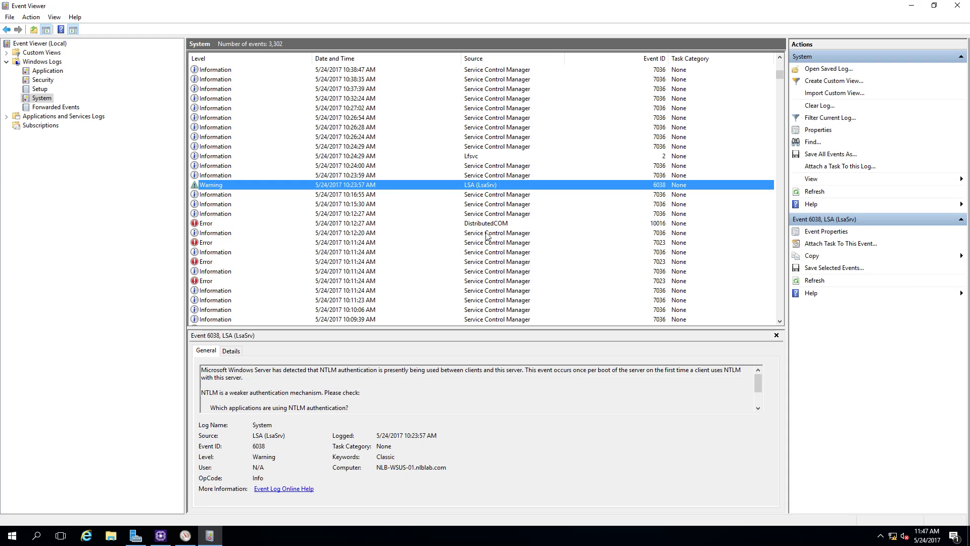
click(478, 253)
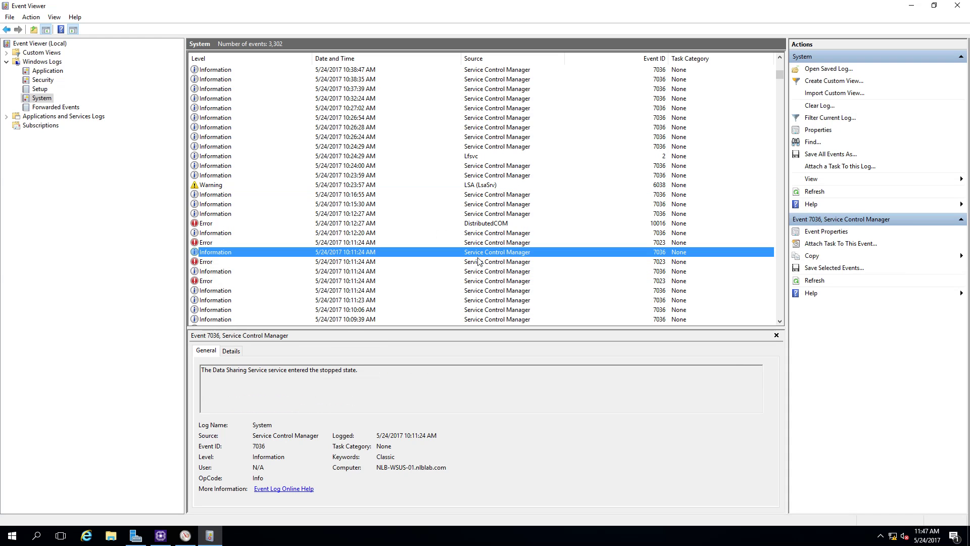
click(254, 185)
click(226, 223)
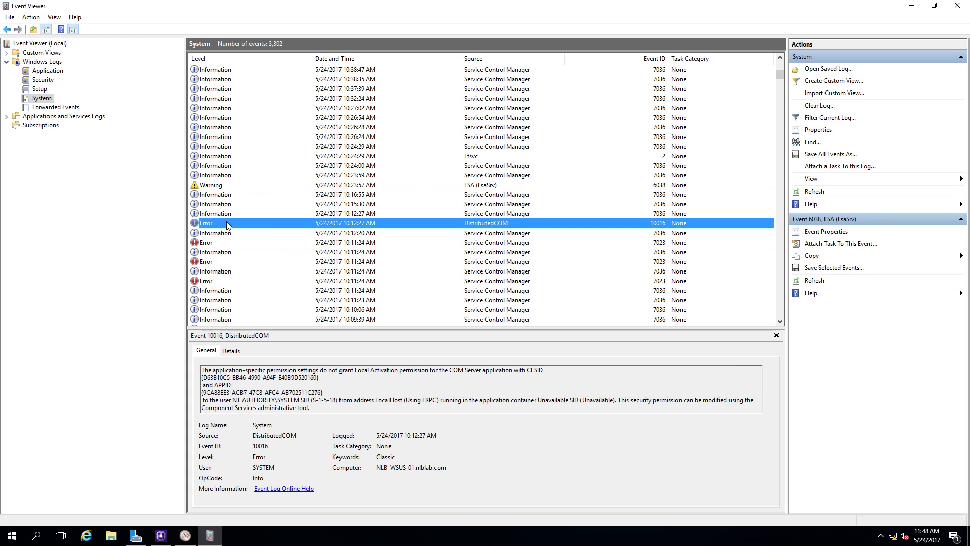
scroll(435, 240, down, 12)
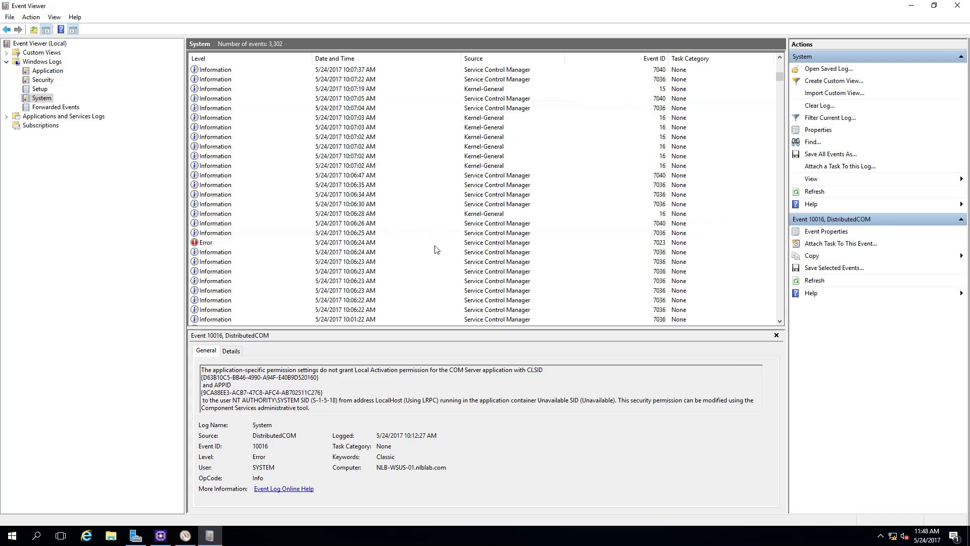
scroll(392, 197, down, 9)
scroll(392, 197, down, 8)
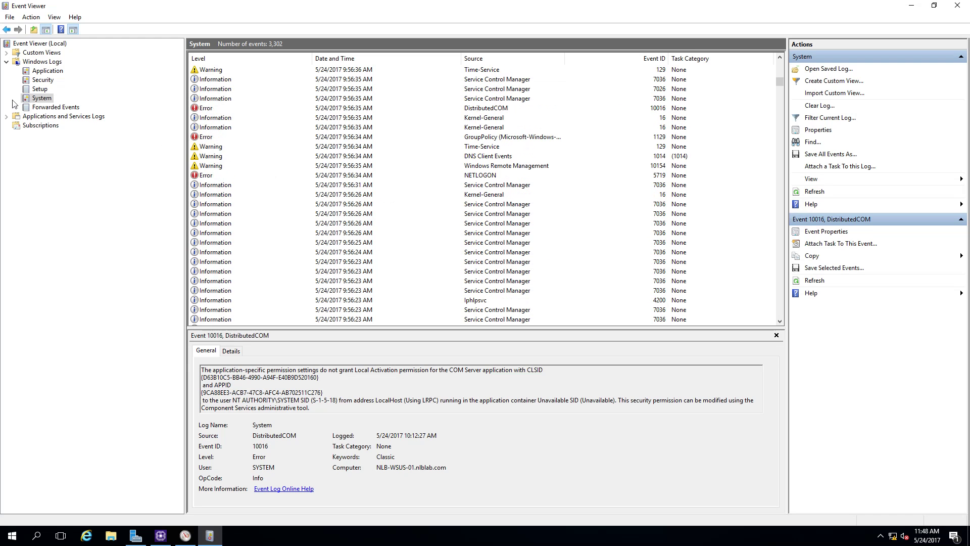
right_click(40, 101)
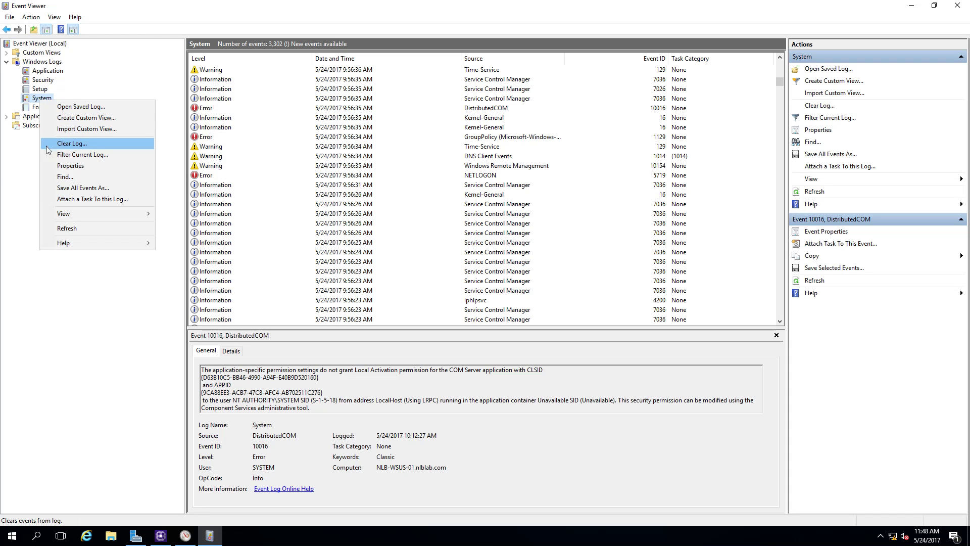
- Expand Custom Views and Server Roles in the console tree and view the Remote Desktop Services events
click(7, 54)
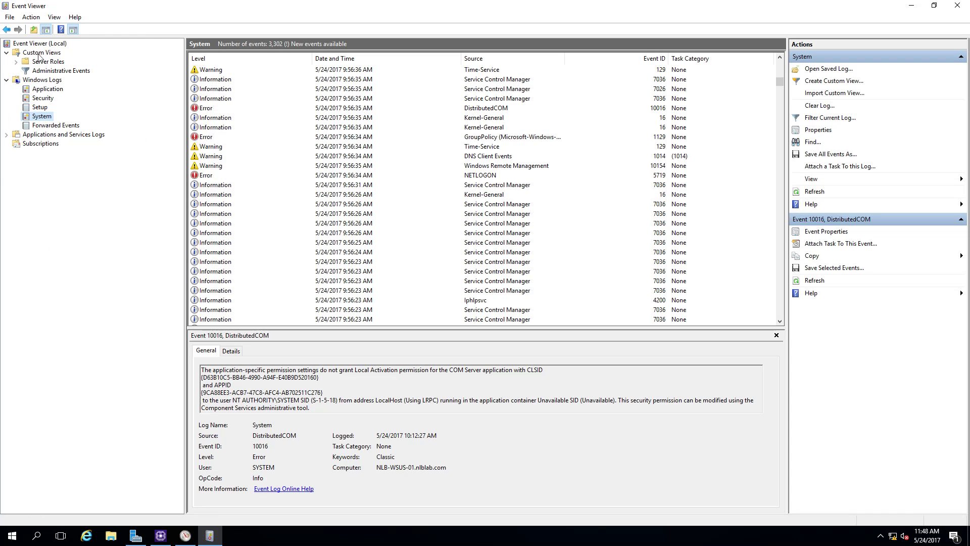
click(16, 62)
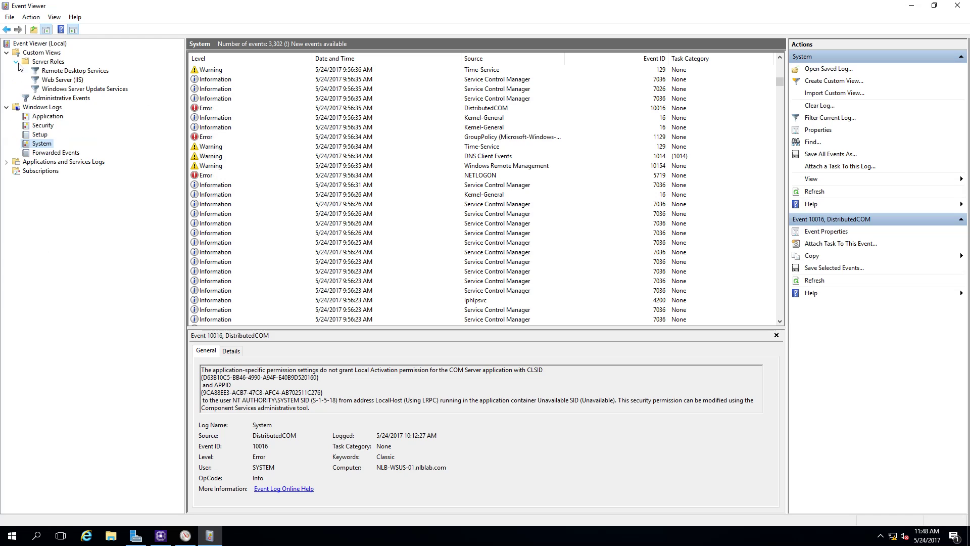
click(70, 71)
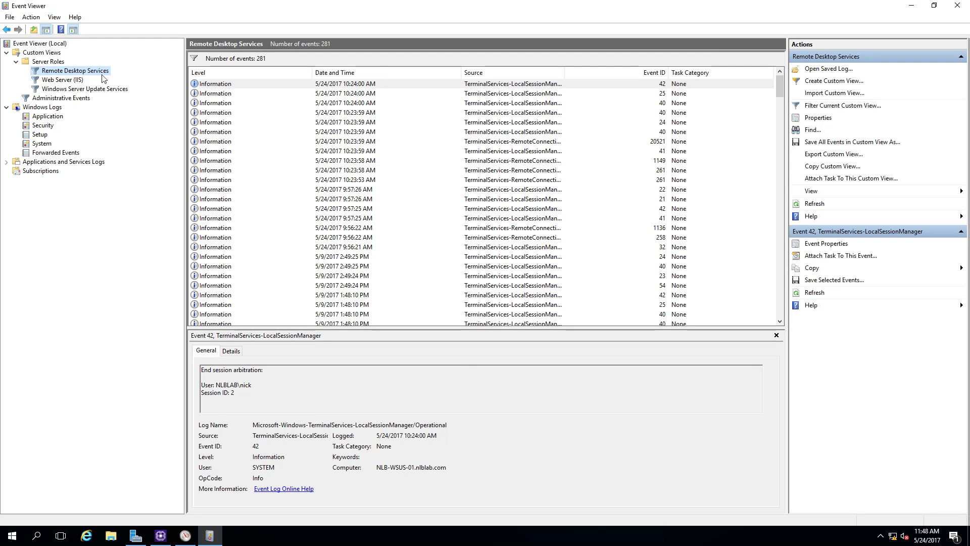
- Open the Web Server (IIS) view and highlight the user who issued the start command in the IIS-IISReset 3201 event
click(62, 80)
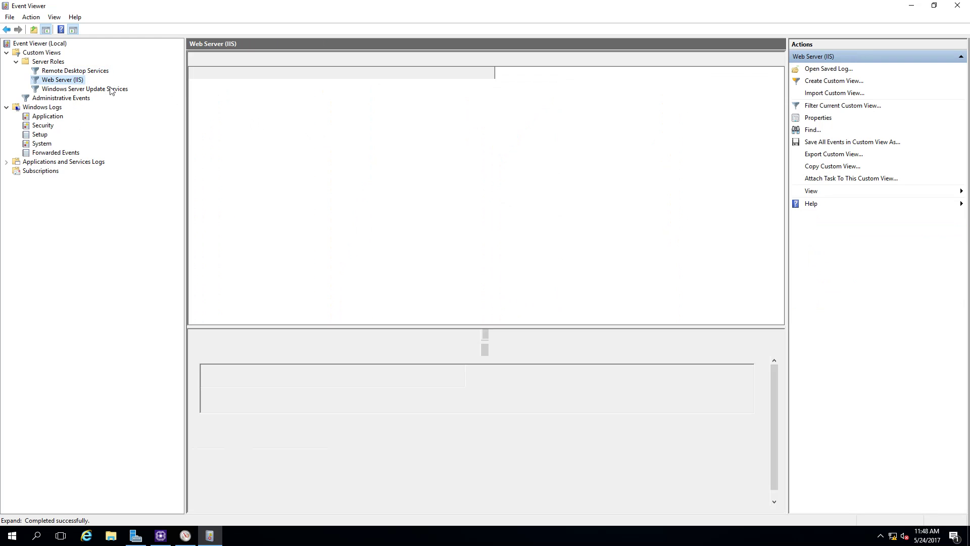
click(444, 103)
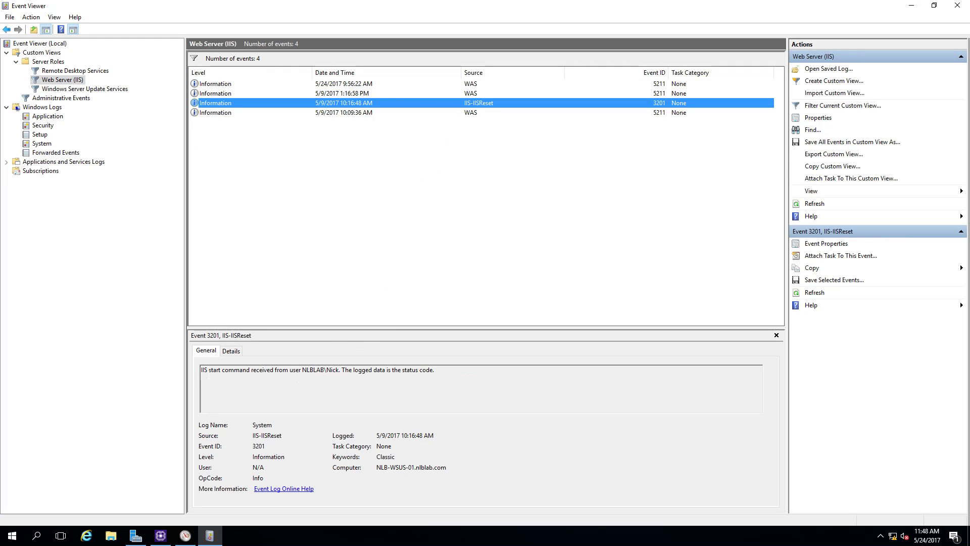
drag(275, 370, 338, 370)
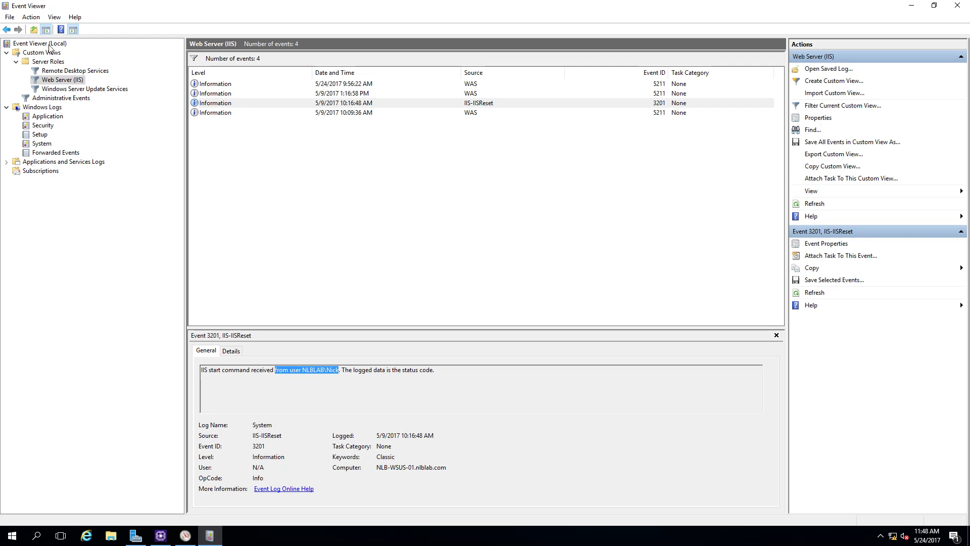
- Start a new custom view from Windows Logs, filtered to Critical events logged at any time
right_click(60, 64)
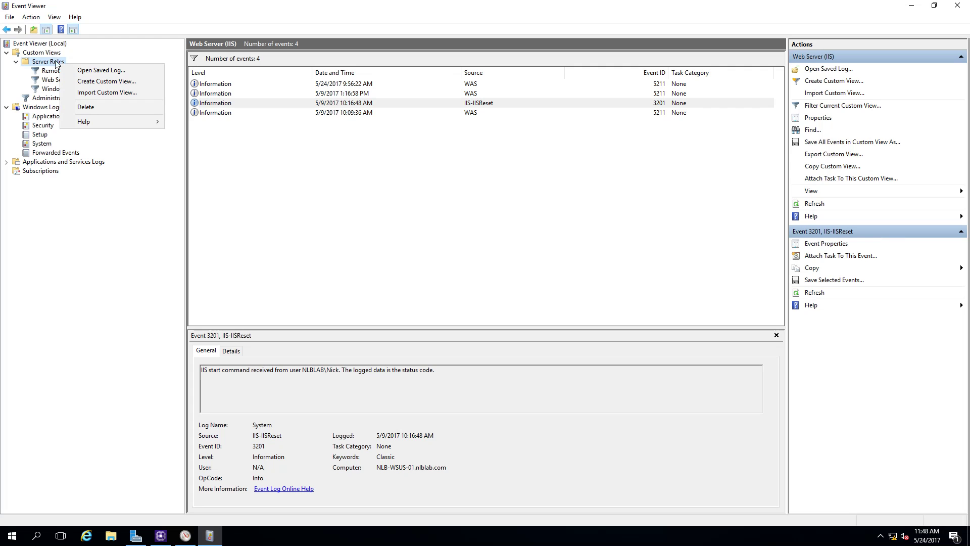
right_click(52, 55)
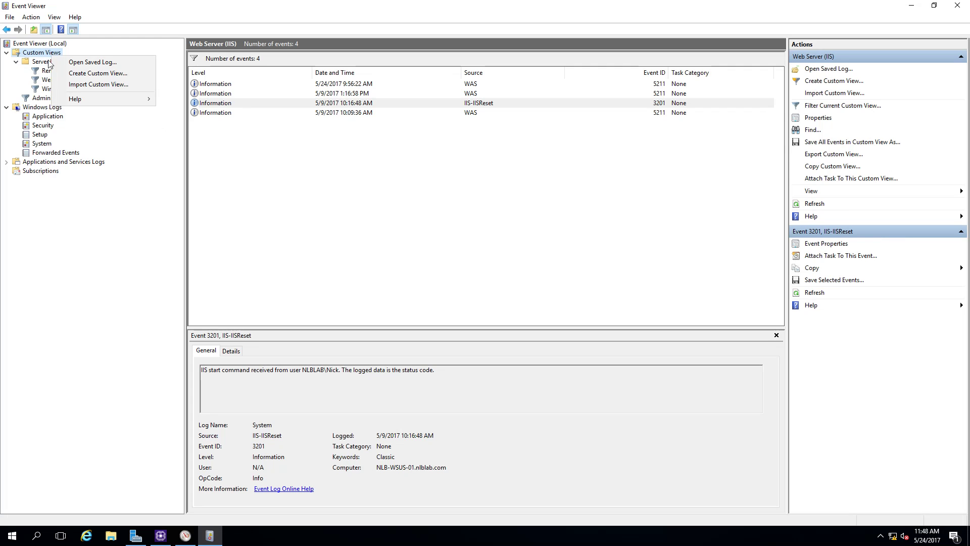
click(41, 107)
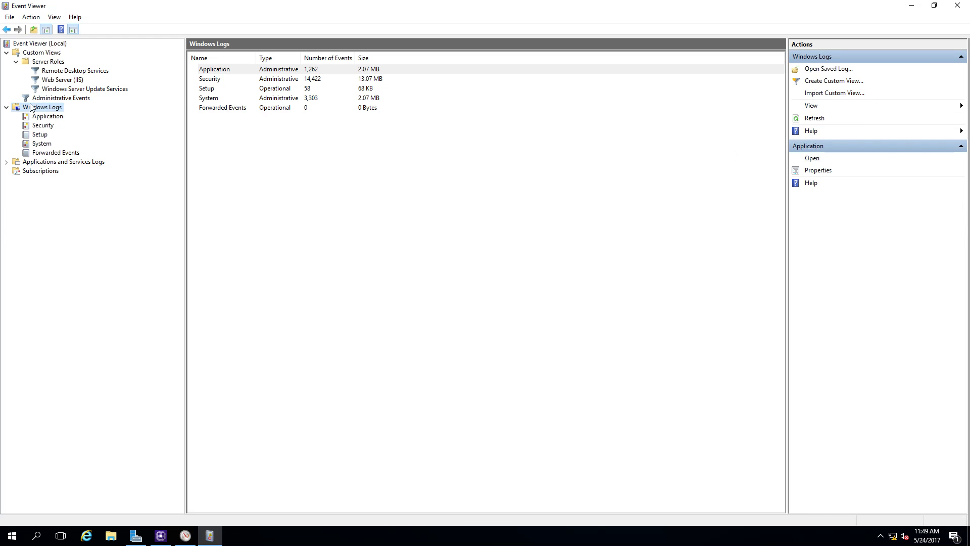
right_click(50, 110)
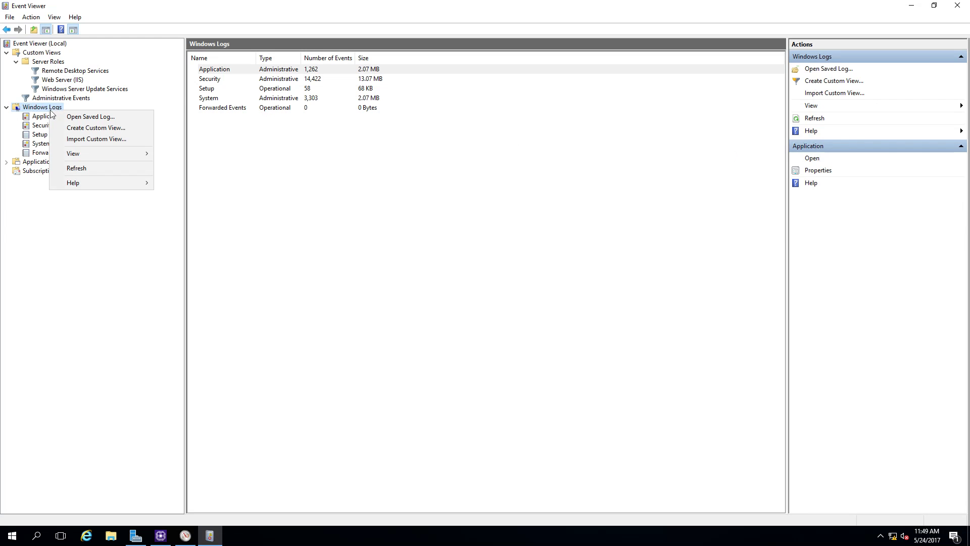
click(84, 129)
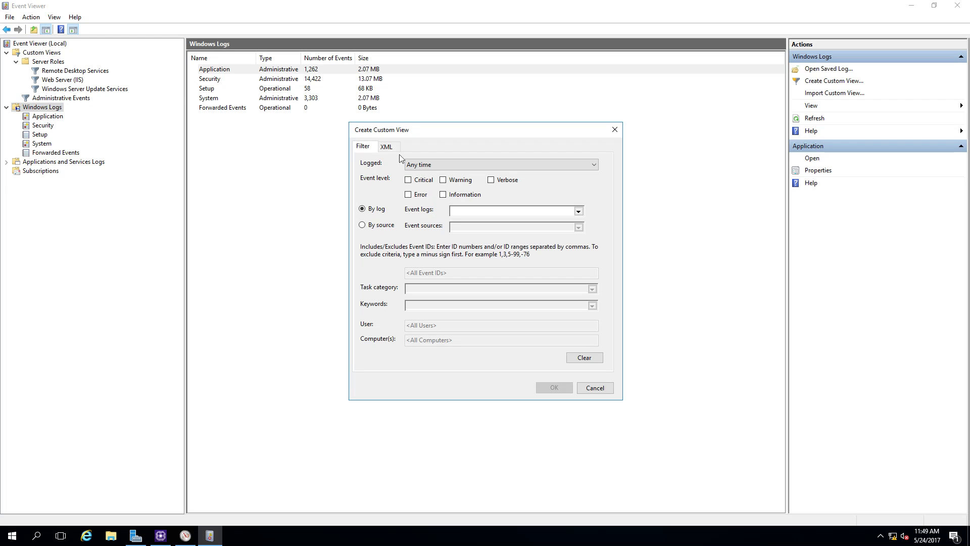
click(408, 180)
click(445, 167)
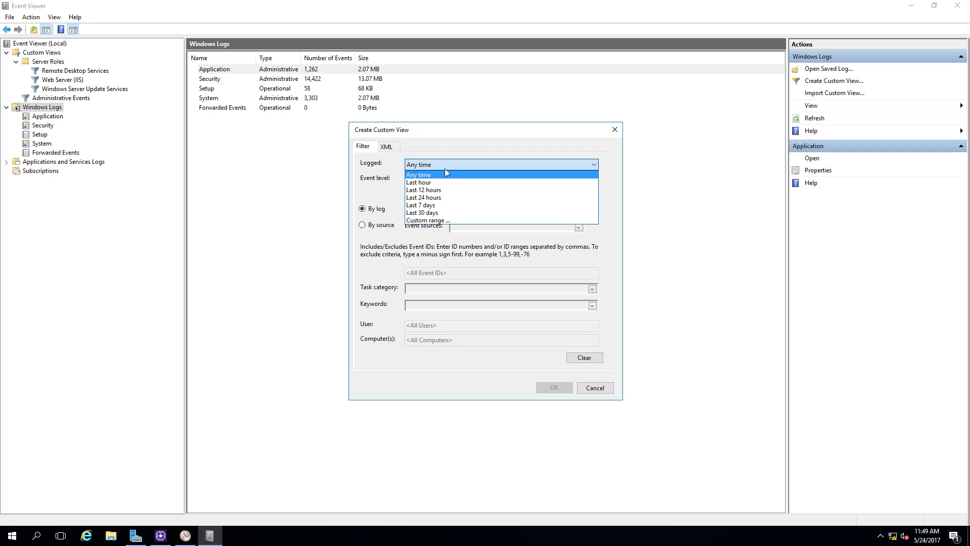
click(445, 169)
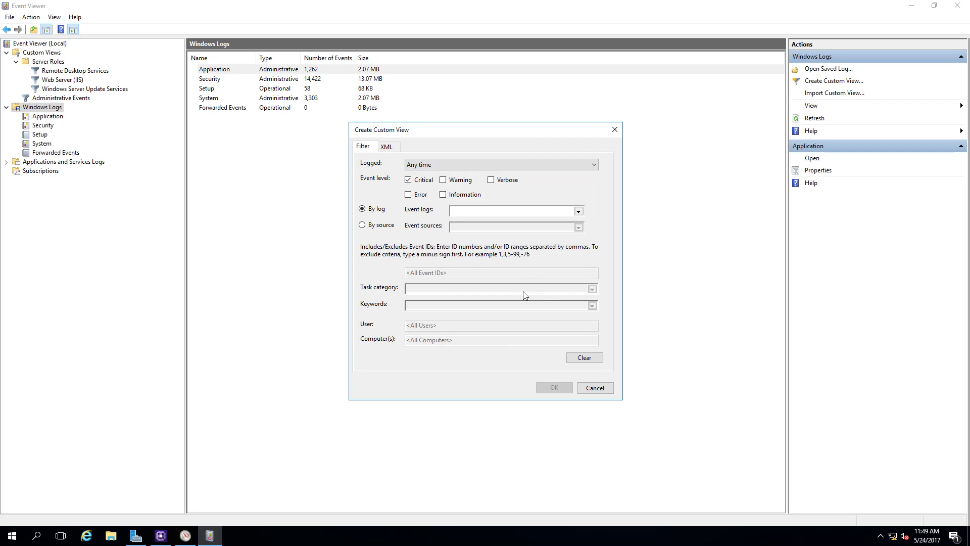
- Include the System log in the custom view's filter and save it as New View under Custom Views
click(579, 212)
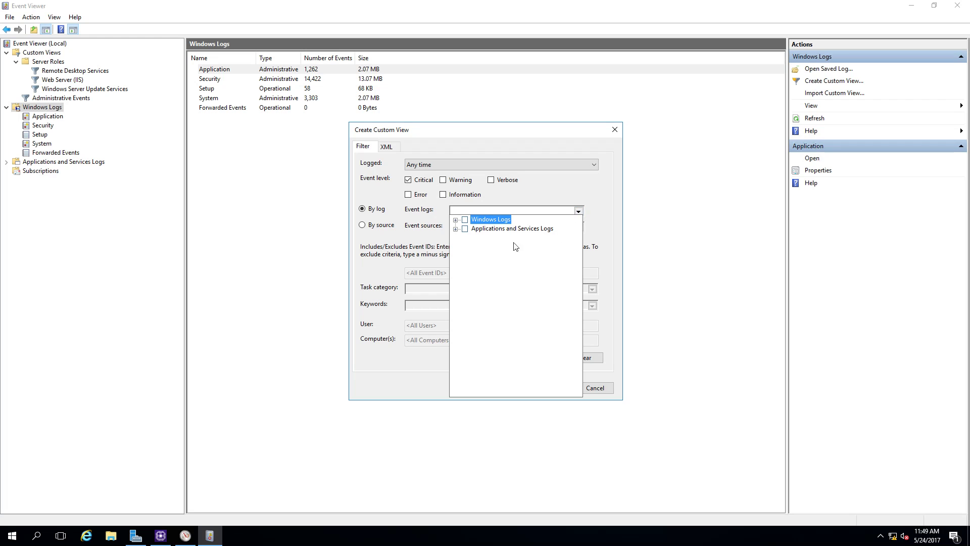
click(456, 220)
click(475, 255)
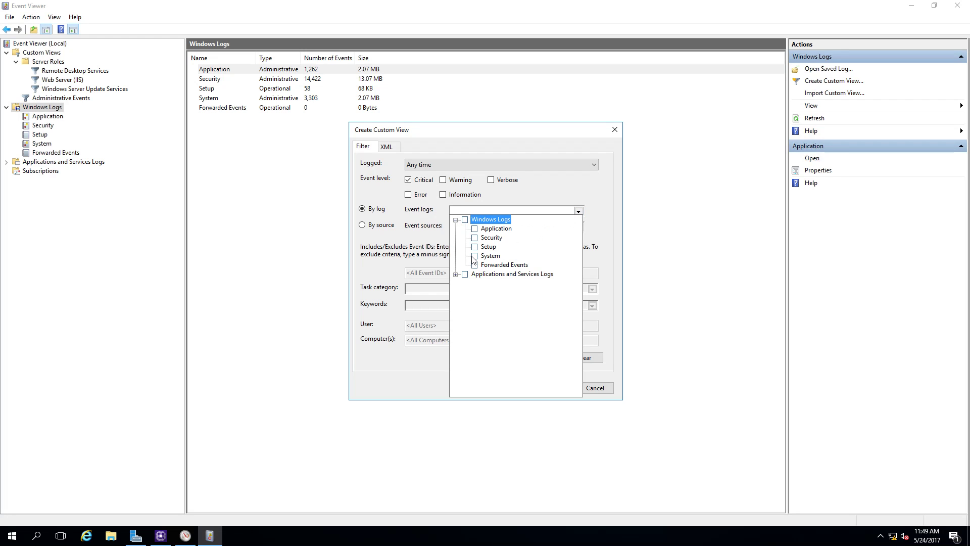
click(371, 261)
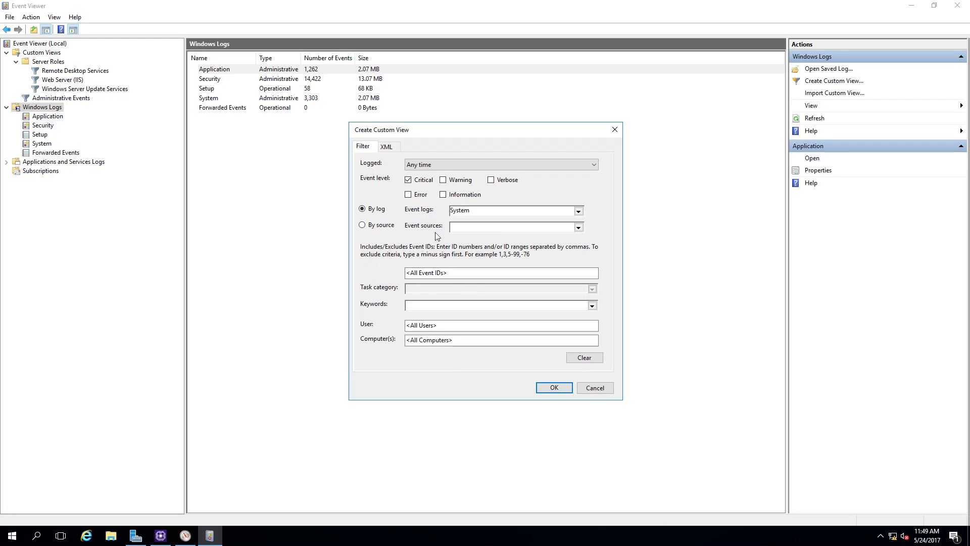
click(555, 387)
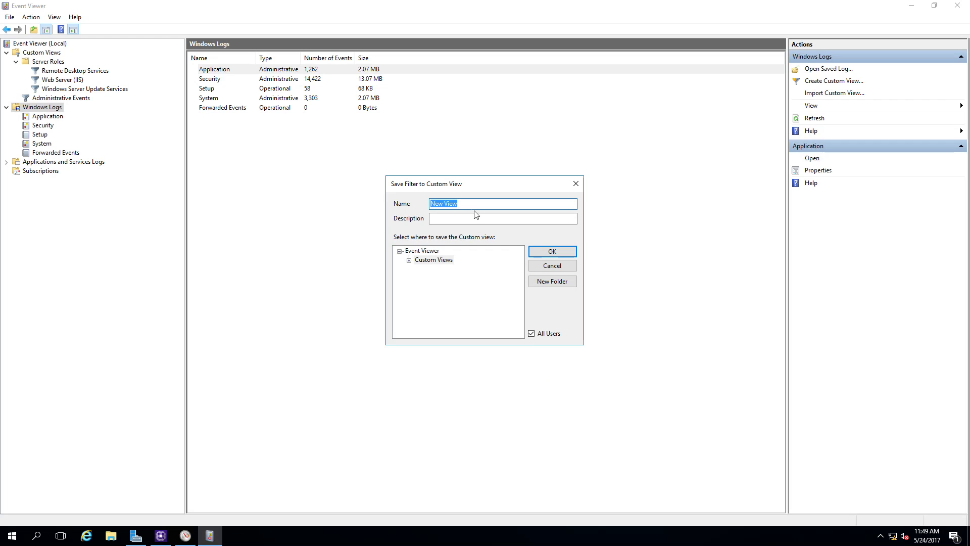
click(549, 254)
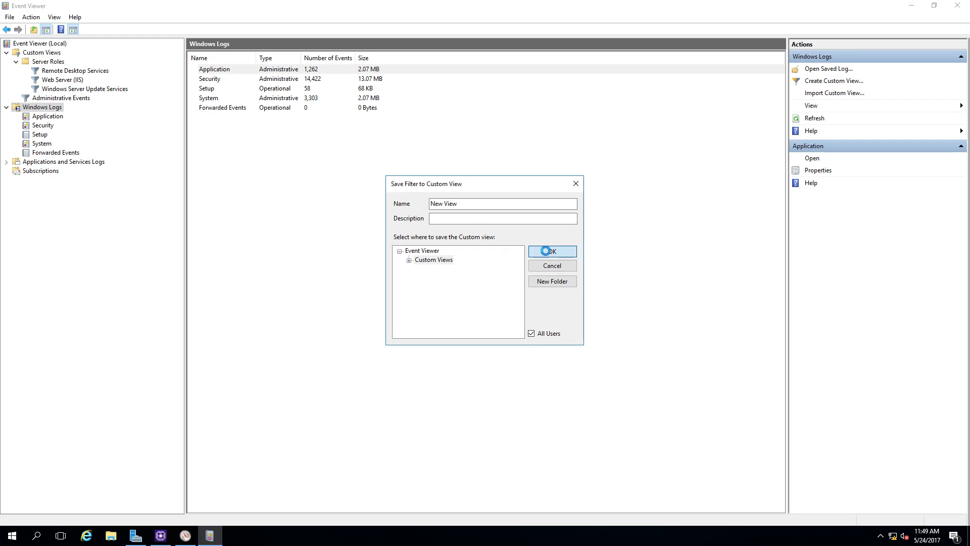
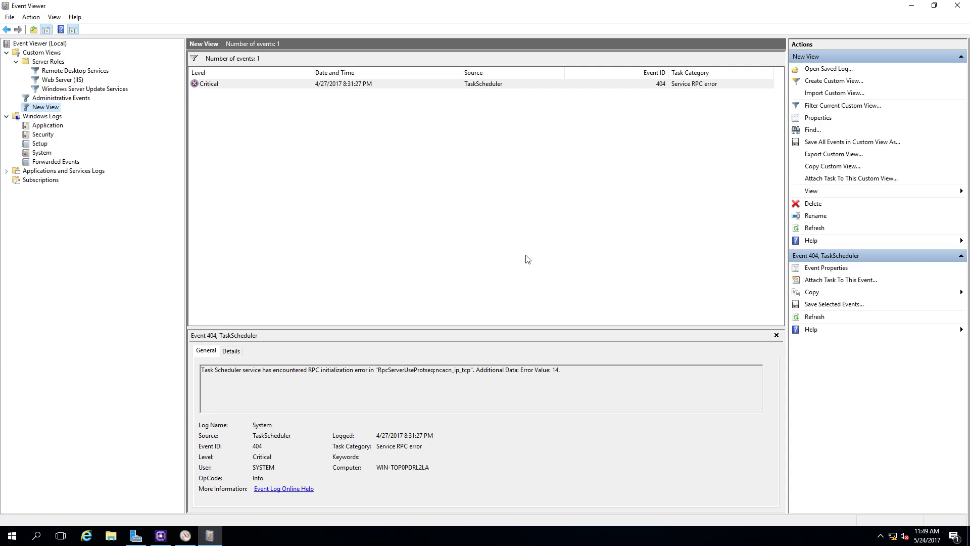
- Browse the Microsoft Windows component logs under Applications and Services Logs, then collapse the Microsoft folder
click(7, 172)
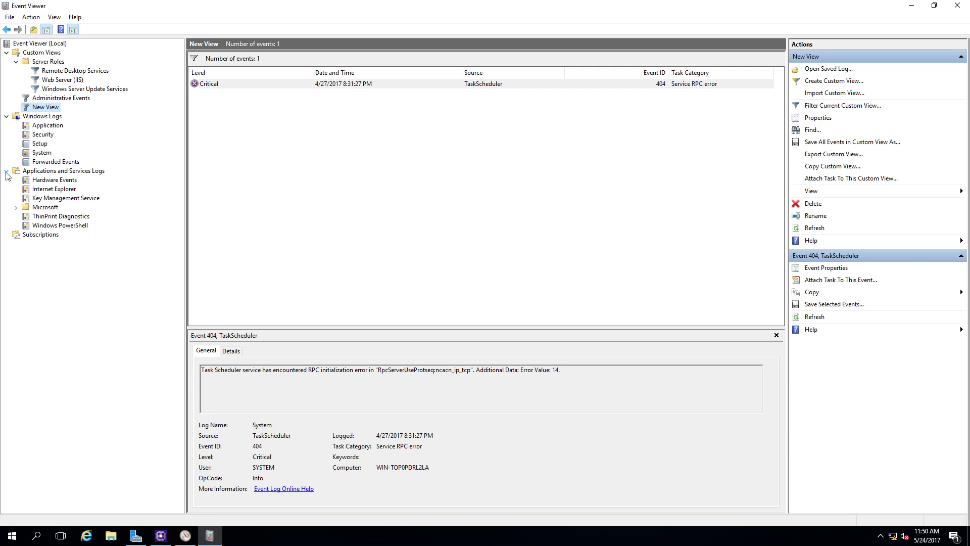
click(16, 207)
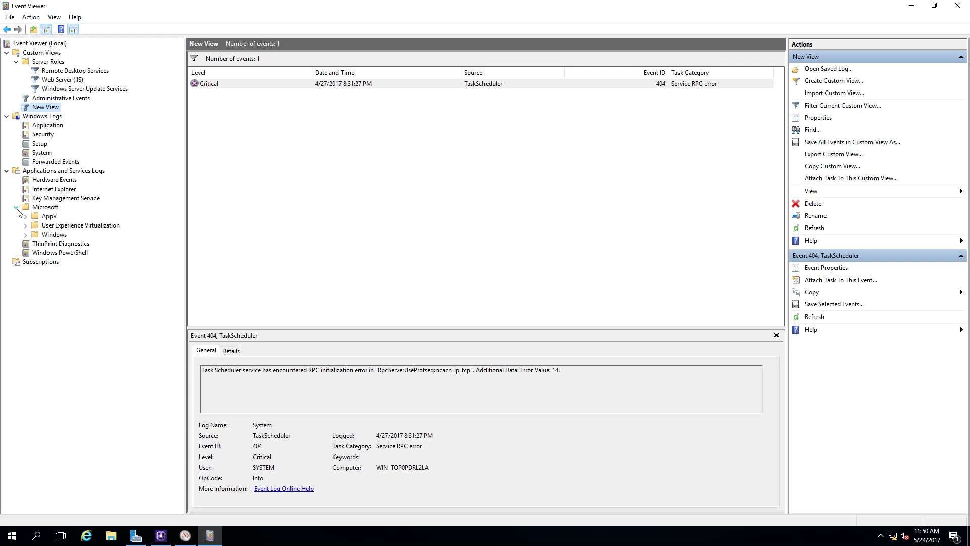
click(26, 234)
scroll(136, 261, down, 20)
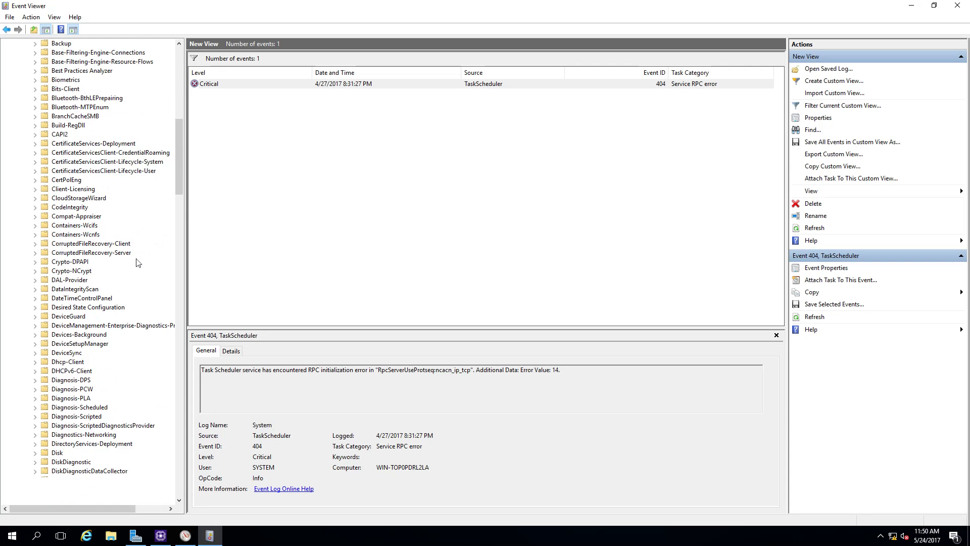
scroll(133, 265, down, 20)
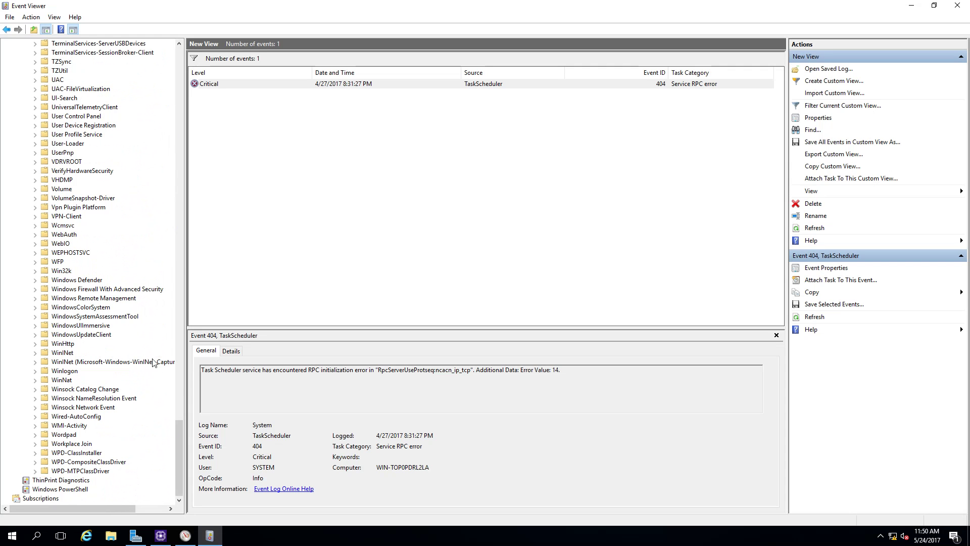
drag(182, 447, 203, 61)
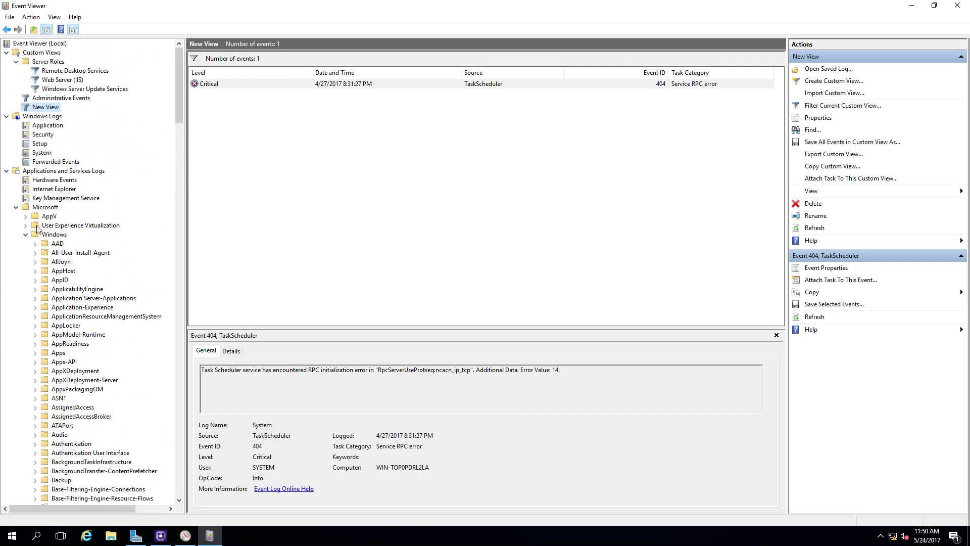
click(17, 208)
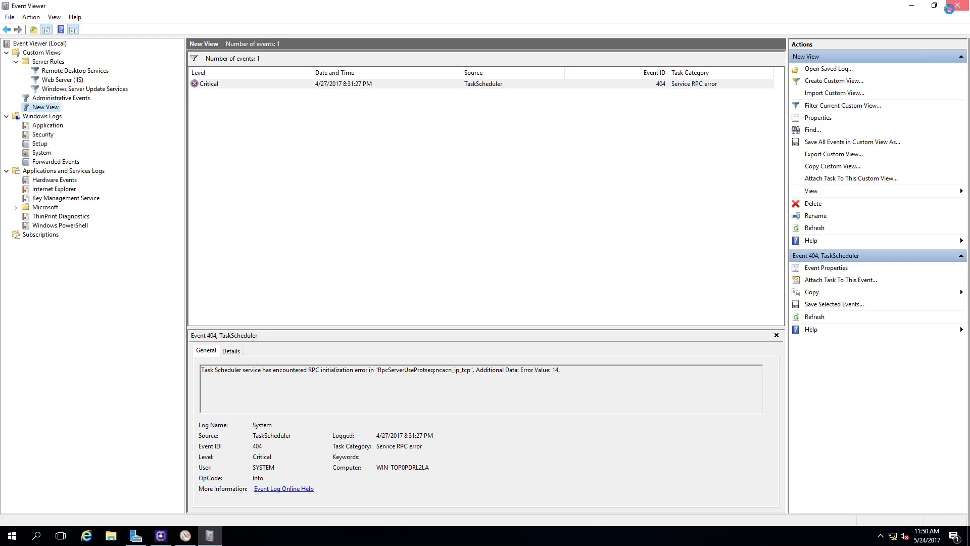
- Close Event Viewer, the remaining monitoring window and CPU-Z, leaving only Server Manager open
click(956, 7)
click(965, 8)
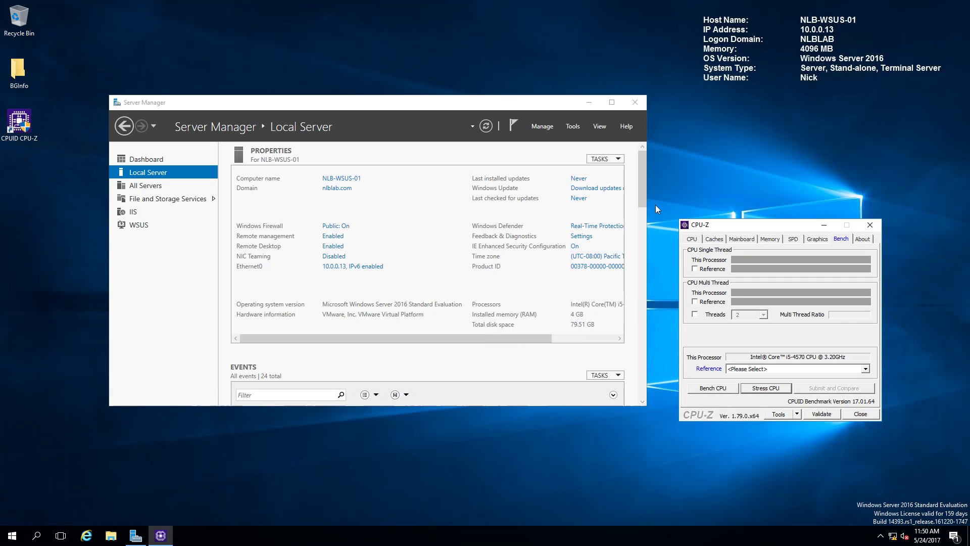
click(870, 226)
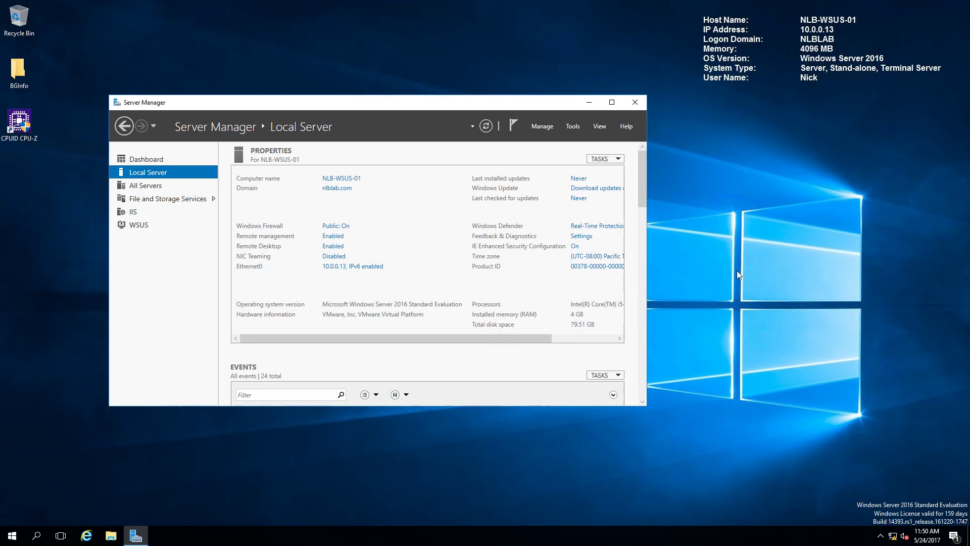